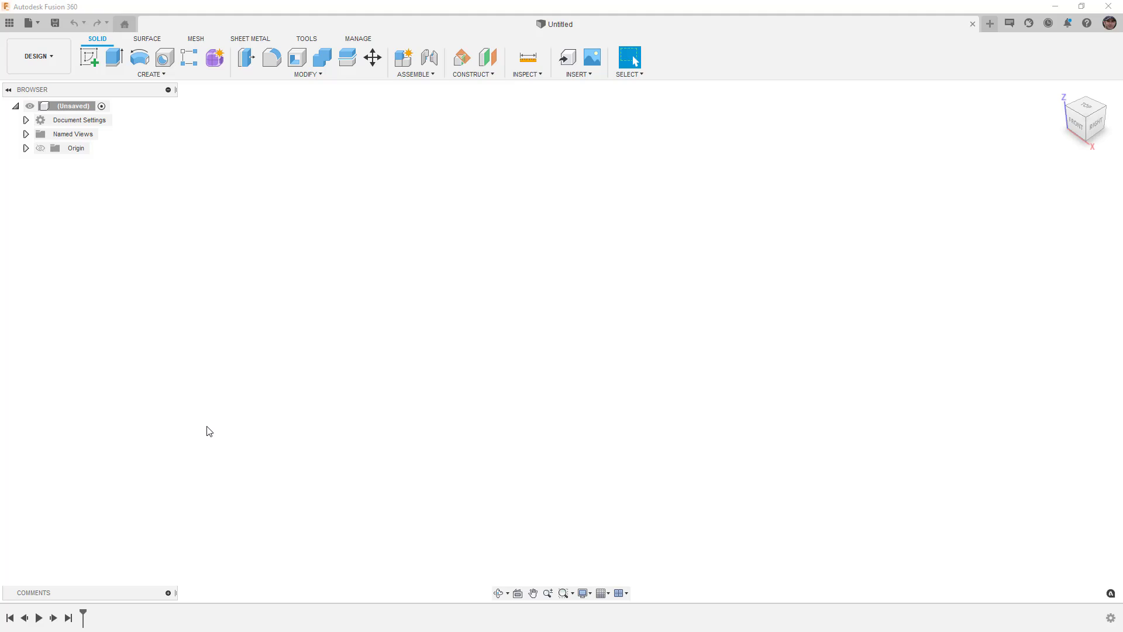
Enter the FORM workspace with Create Form and bring up the CREATE shapes list.
{"action": "left_click", "coordinate": [216, 69]}
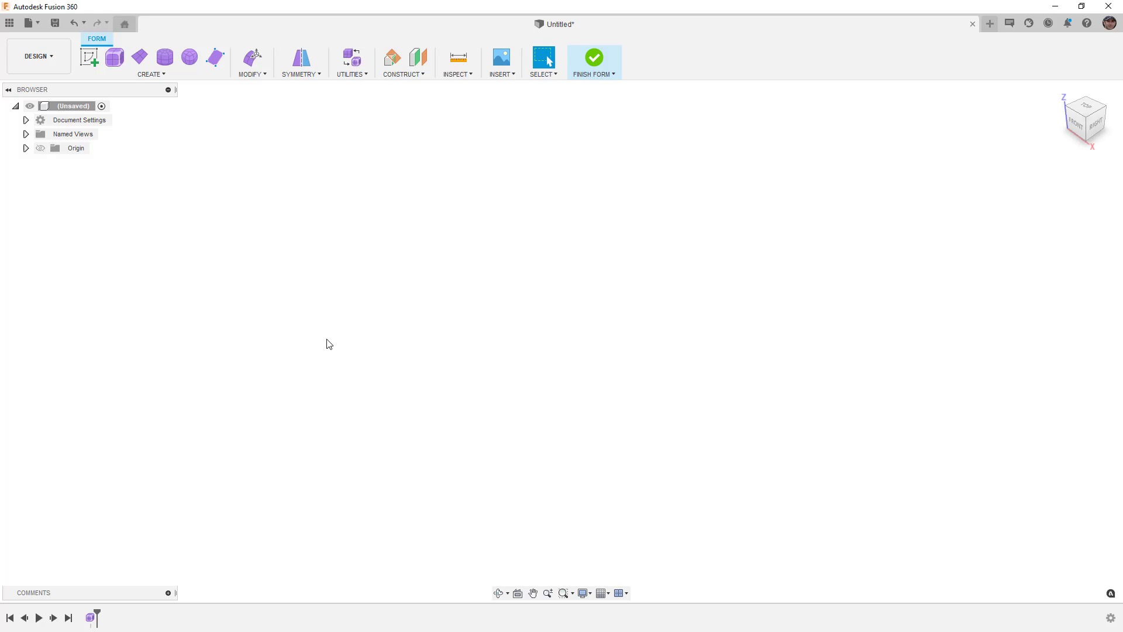
{"action": "left_click", "coordinate": [173, 76]}
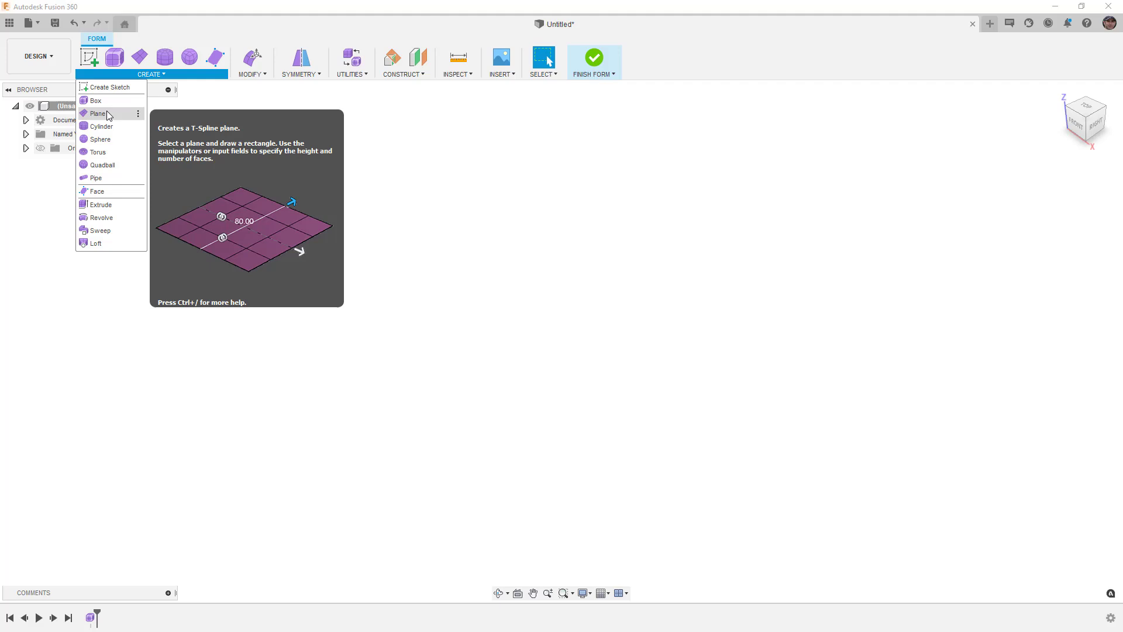
Draw a center-rectangle T-spline plane, about 95.90 by 43.407 mm, on the vertical origin plane.
{"action": "left_click", "coordinate": [108, 117]}
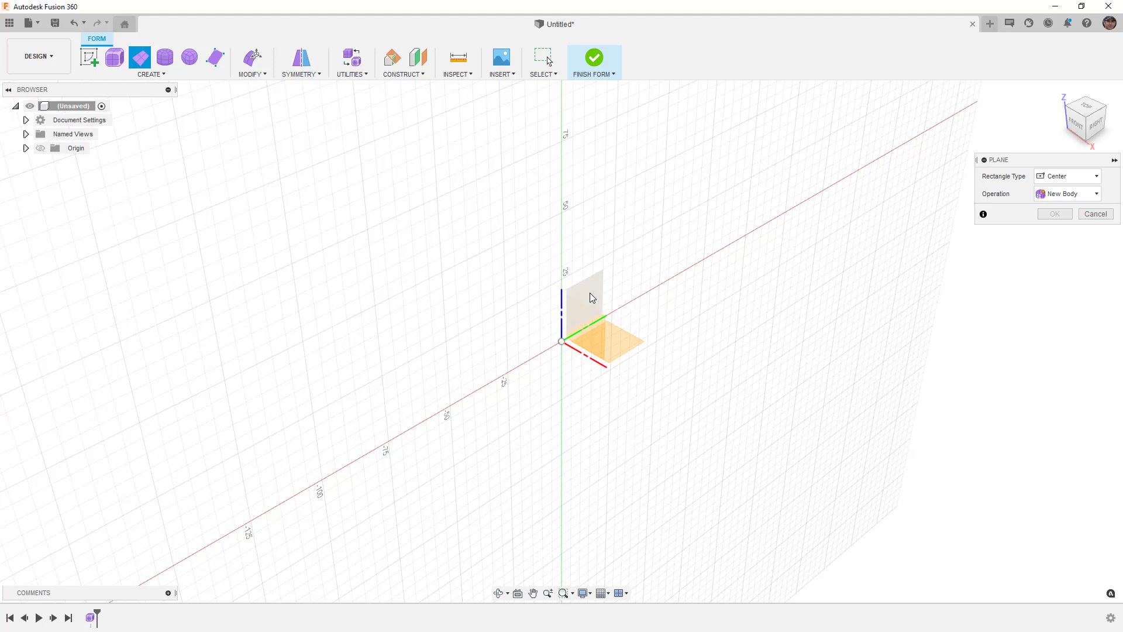
{"action": "left_click", "coordinate": [591, 297]}
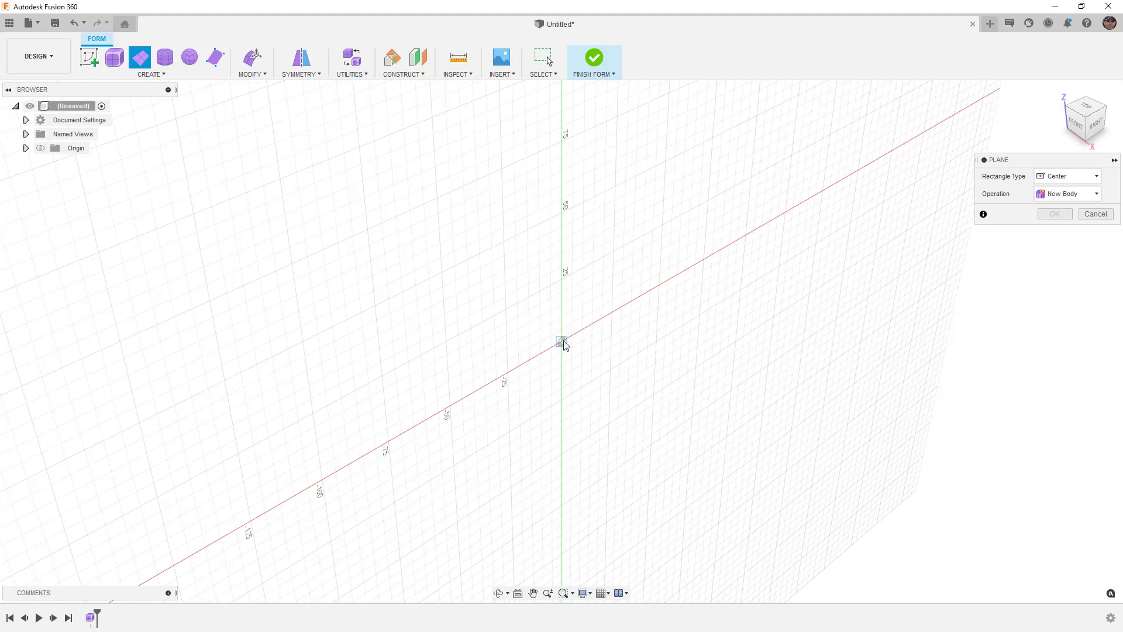
{"action": "left_click", "coordinate": [562, 341]}
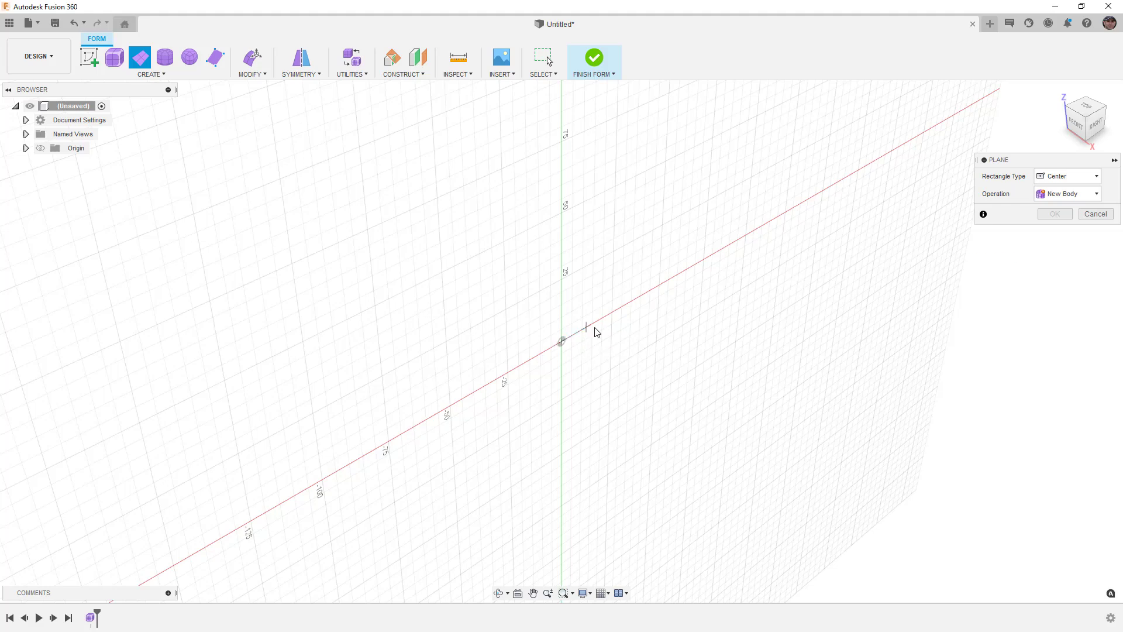
{"action": "left_click", "coordinate": [659, 238]}
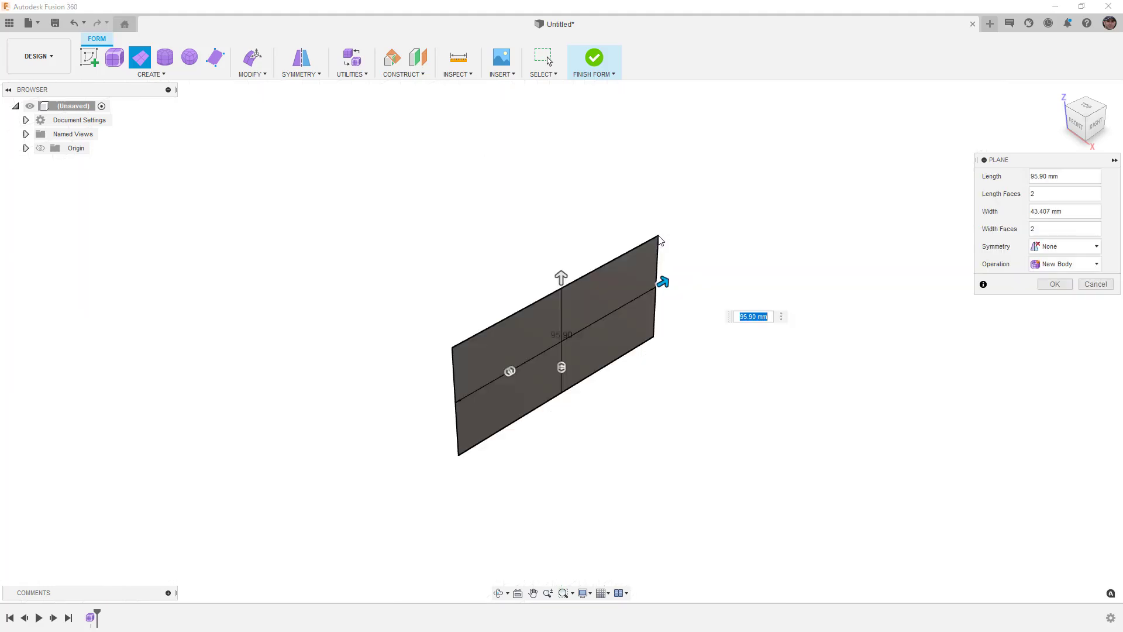
{"action": "left_click", "coordinate": [1092, 130]}
{"action": "middle_click_drag", "start_coordinate": [652, 337], "coordinate": [636, 283]}
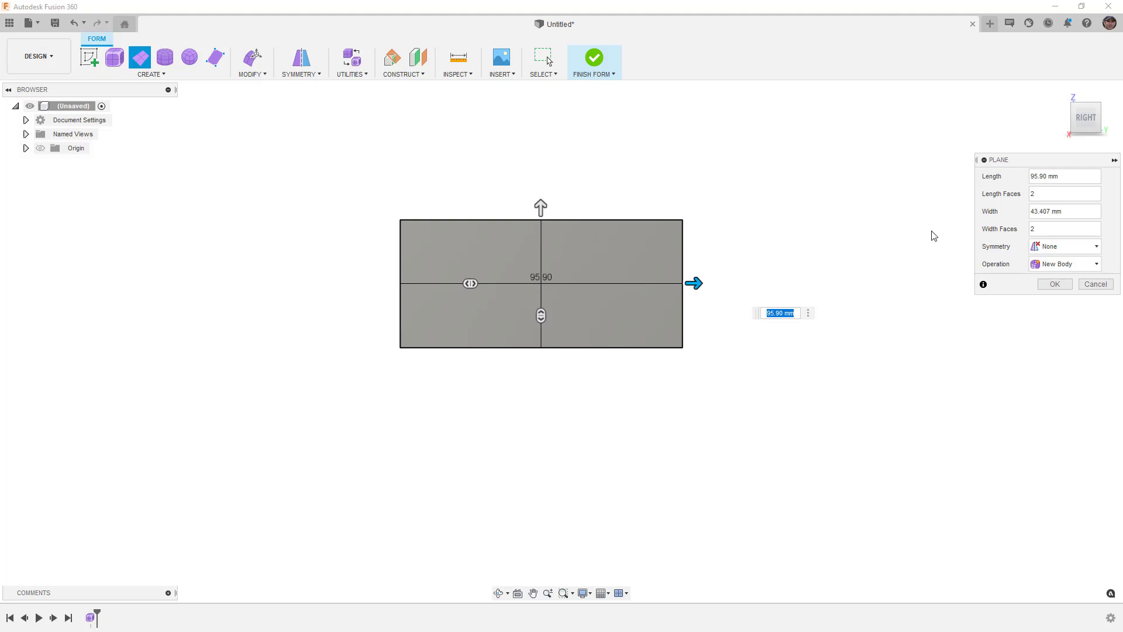
Set Length Faces and Width Faces to 1 and commit the single-face plane.
{"action": "left_click", "coordinate": [1048, 194]}
{"action": "key", "text": "BackSpace"}
{"action": "type", "text": "1"}
{"action": "left_click", "coordinate": [1047, 230]}
{"action": "key", "text": "BackSpace"}
{"action": "type", "text": "1"}
{"action": "left_click", "coordinate": [1056, 284]}
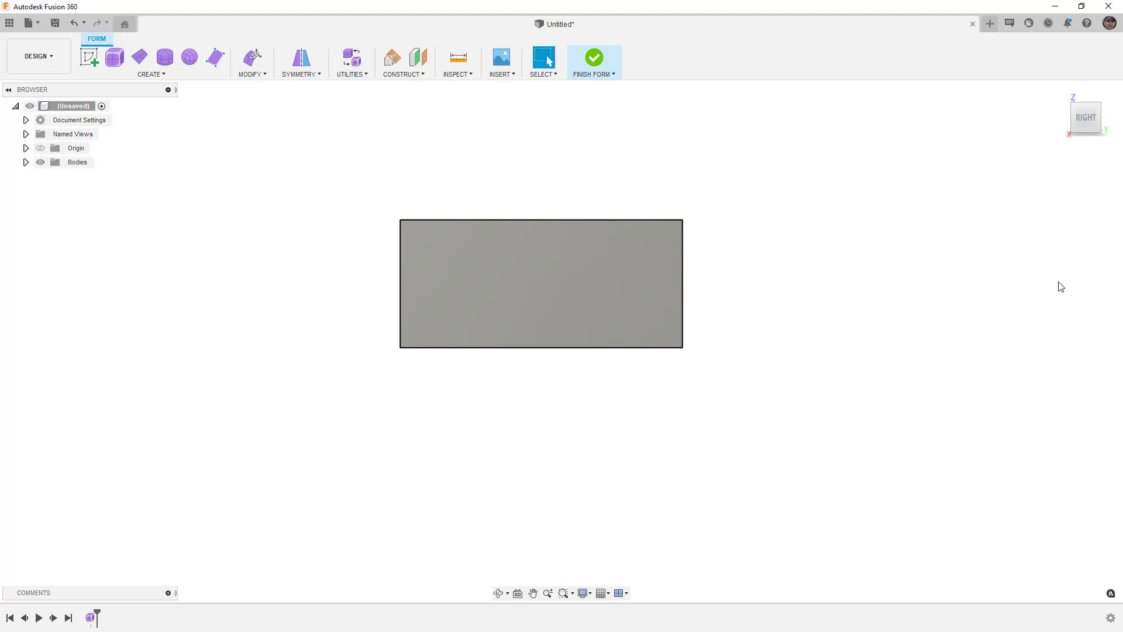
Draw a rectangular four-corner face above the plane with the Face tool.
{"action": "left_click", "coordinate": [219, 67]}
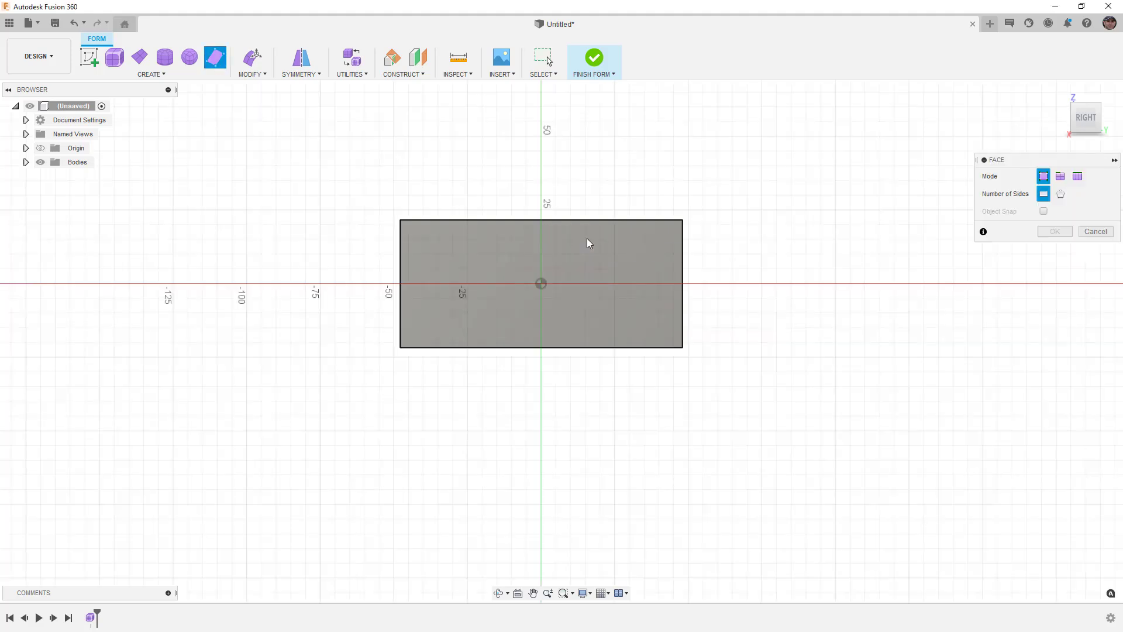
{"action": "scroll", "coordinate": [566, 288], "scroll_direction": "down", "scroll_amount": 2}
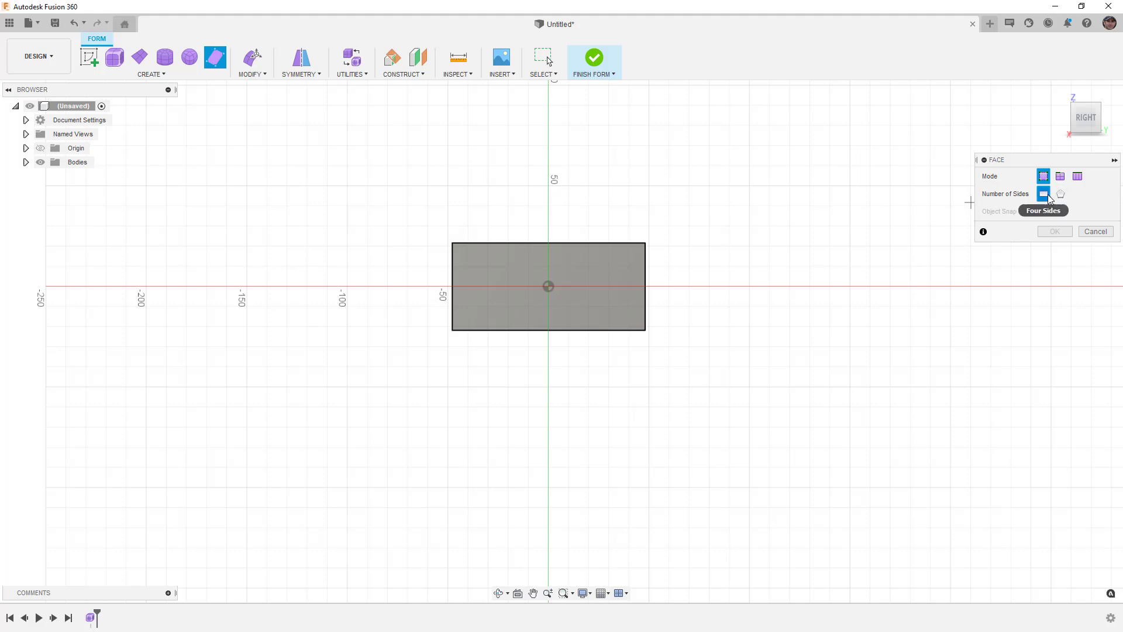
{"action": "middle_click_drag", "start_coordinate": [613, 199], "coordinate": [594, 329]}
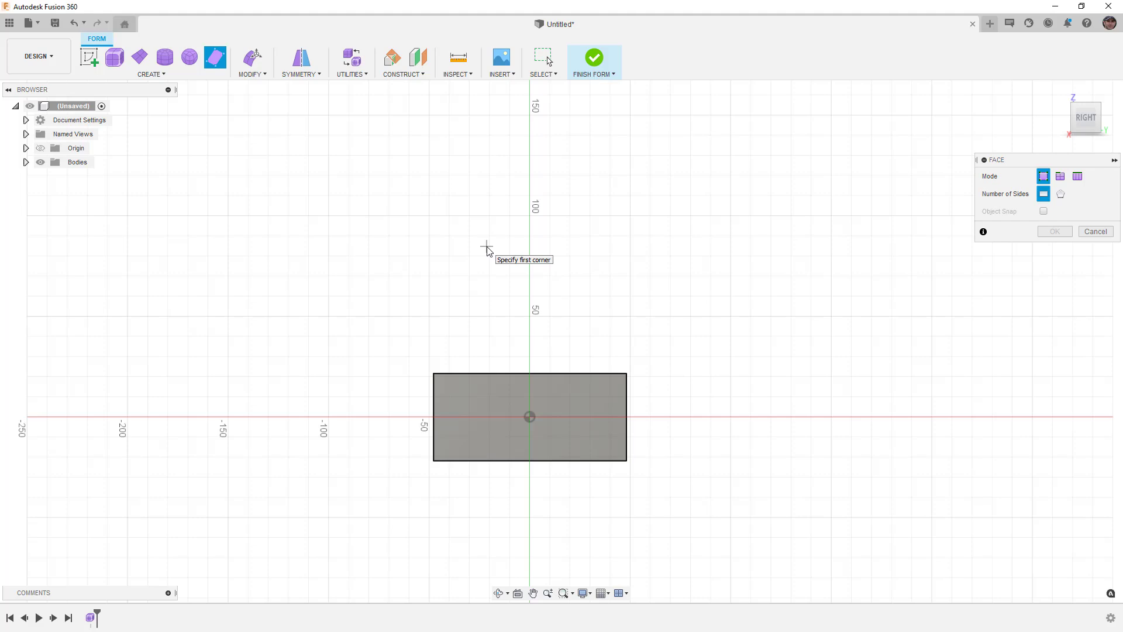
{"action": "left_click", "coordinate": [429, 237]}
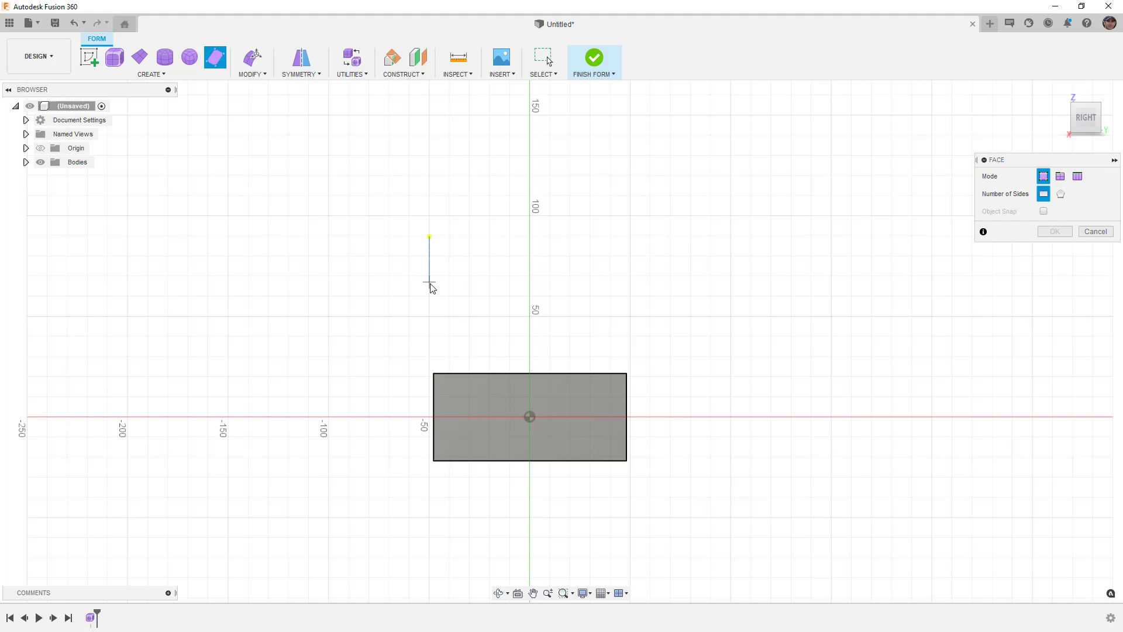
{"action": "left_click", "coordinate": [429, 316]}
{"action": "left_click", "coordinate": [631, 316]}
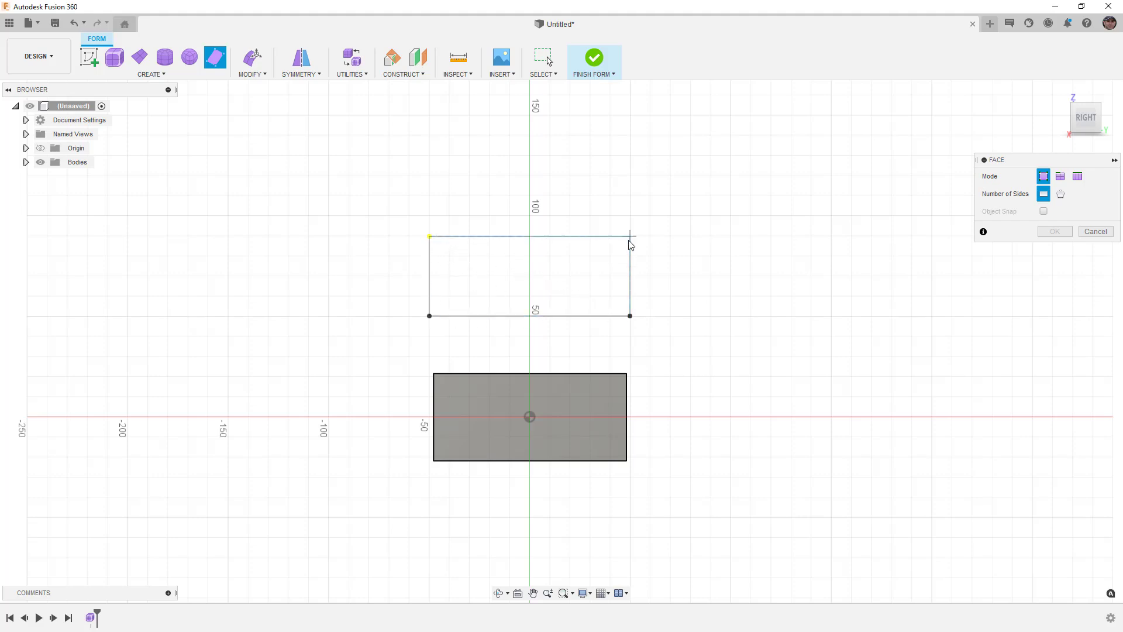
{"action": "left_click", "coordinate": [630, 237]}
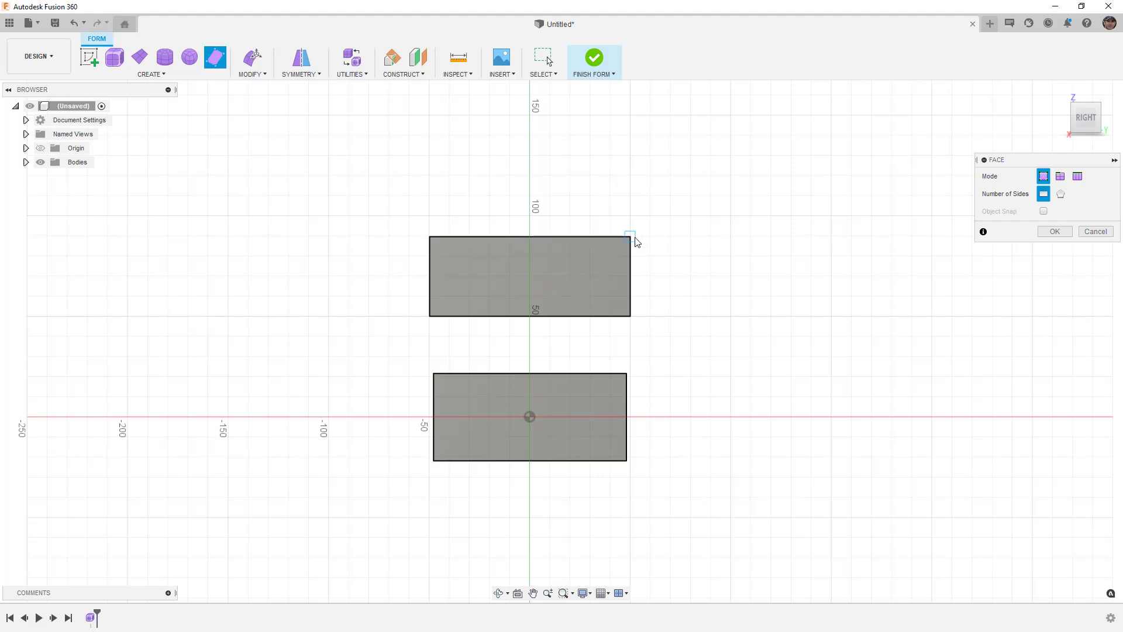
Attach a slanted quad face to the rectangle's right side.
{"action": "left_click", "coordinate": [631, 237]}
{"action": "left_click", "coordinate": [783, 187]}
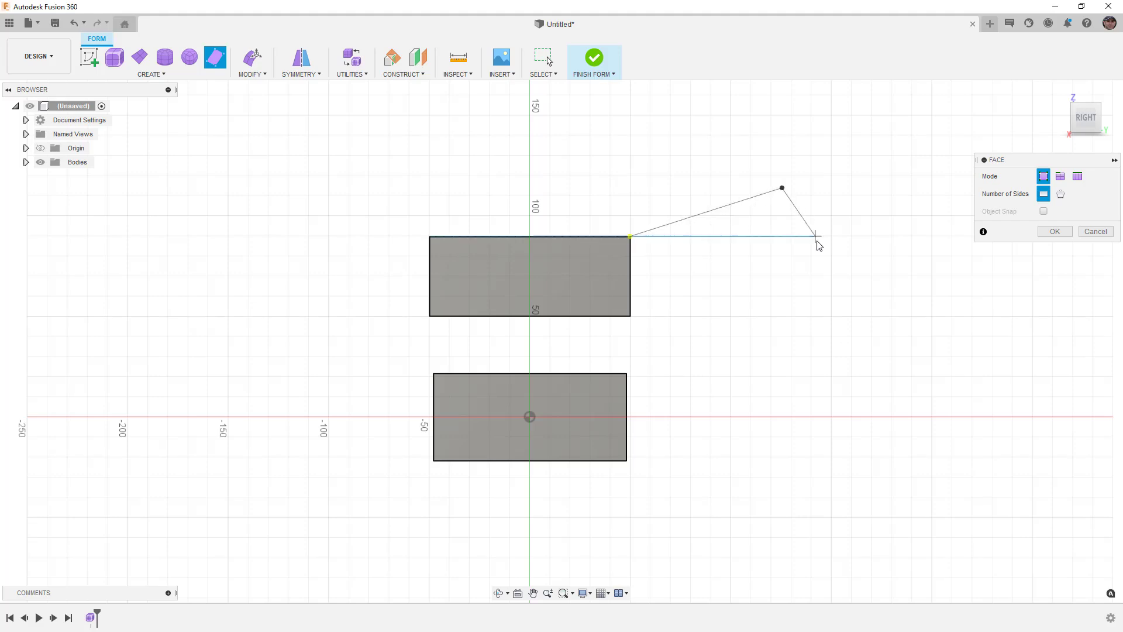
{"action": "left_click", "coordinate": [826, 259]}
{"action": "left_click", "coordinate": [631, 316]}
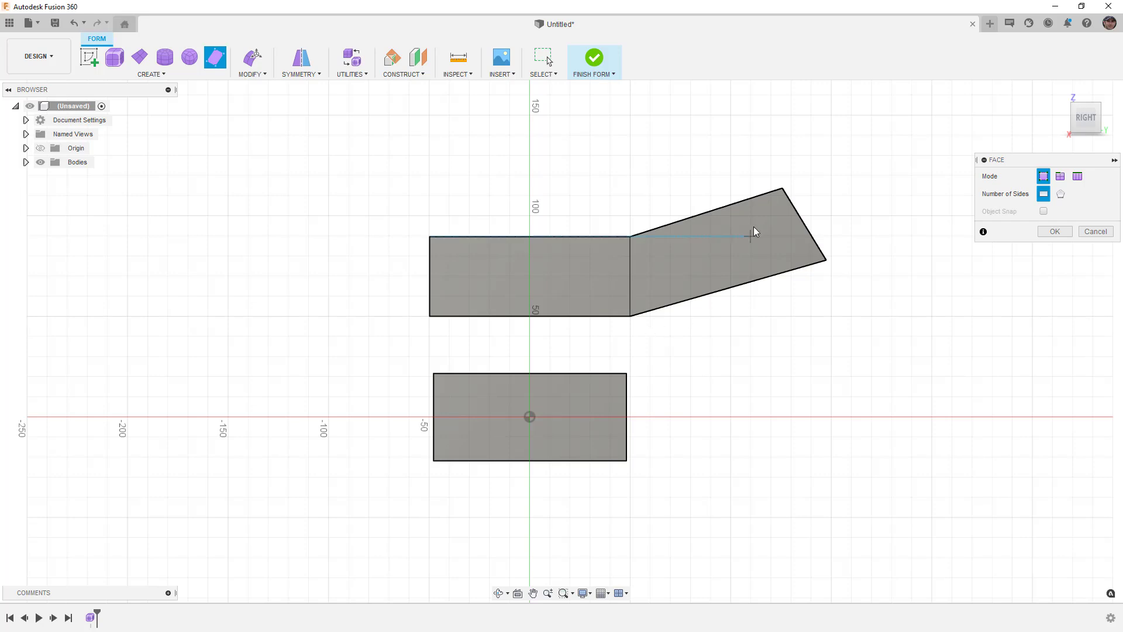
Add an upright quad face on top of the slanted face.
{"action": "middle_click_drag", "start_coordinate": [754, 216], "coordinate": [604, 393]}
{"action": "left_click", "coordinate": [628, 366]}
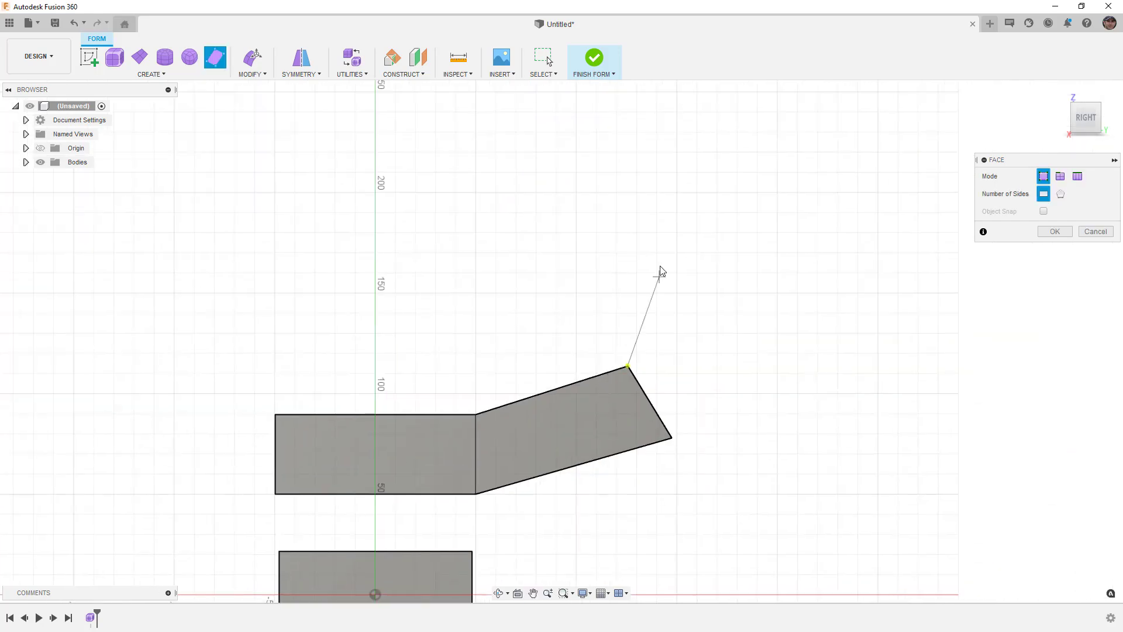
{"action": "left_click", "coordinate": [672, 194]}
{"action": "left_click", "coordinate": [767, 235]}
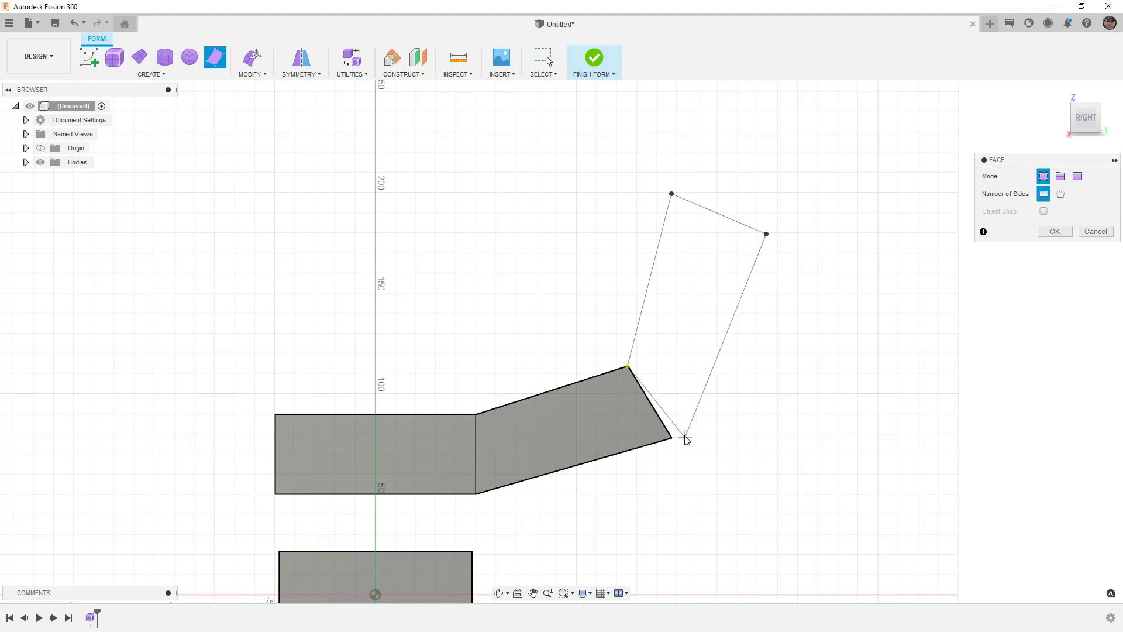
{"action": "left_click", "coordinate": [672, 439]}
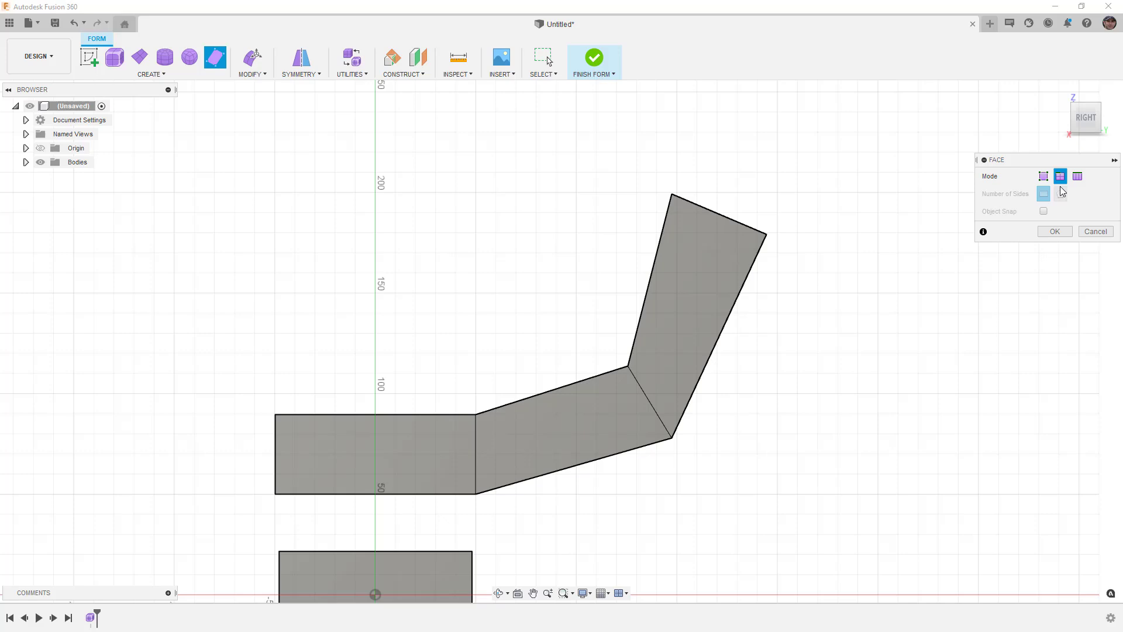
In Edge mode, cap the upright face's top and add a face off its left edge.
{"action": "left_click", "coordinate": [729, 217]}
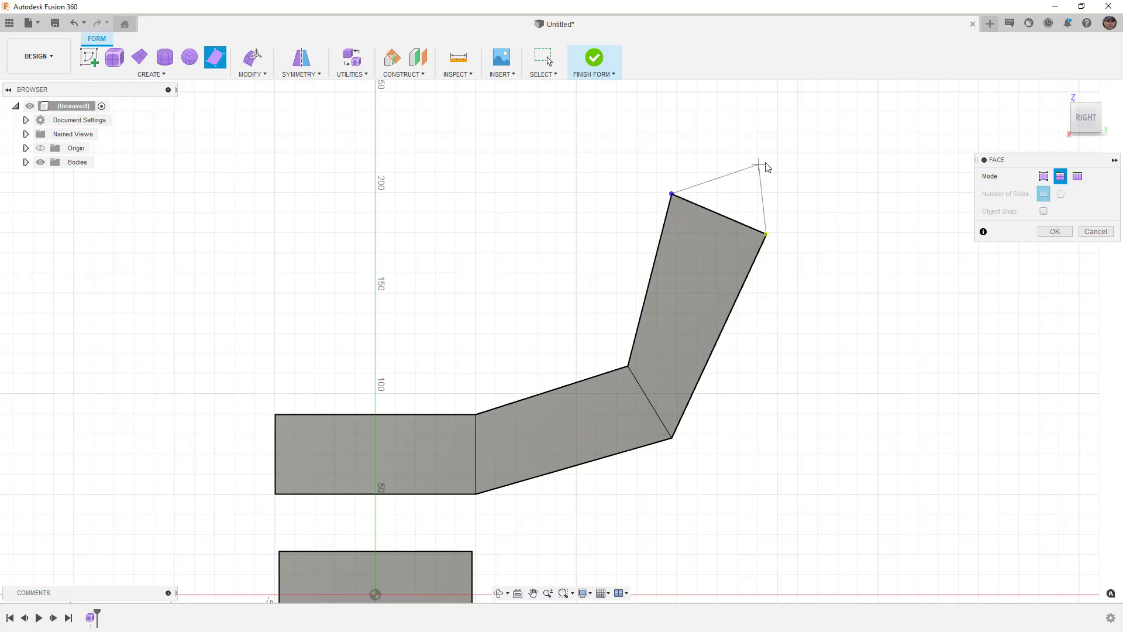
{"action": "left_click", "coordinate": [806, 132]}
{"action": "left_click", "coordinate": [700, 106]}
{"action": "middle_click_drag", "start_coordinate": [737, 138], "coordinate": [680, 242]}
{"action": "left_click", "coordinate": [638, 222]}
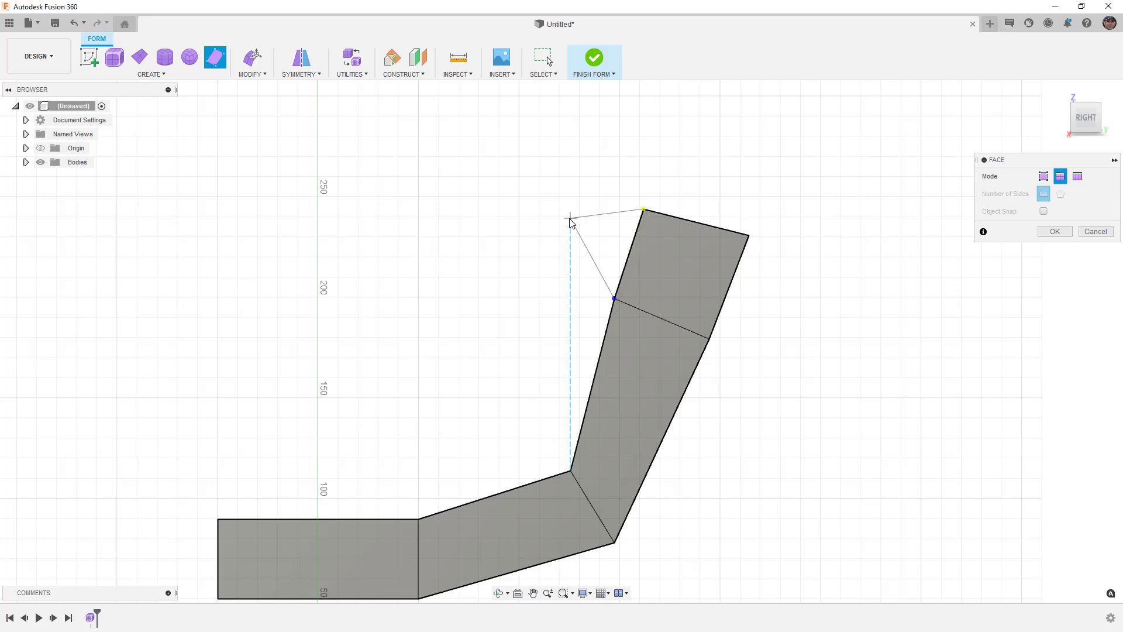
{"action": "left_click", "coordinate": [550, 188]}
{"action": "left_click", "coordinate": [519, 277]}
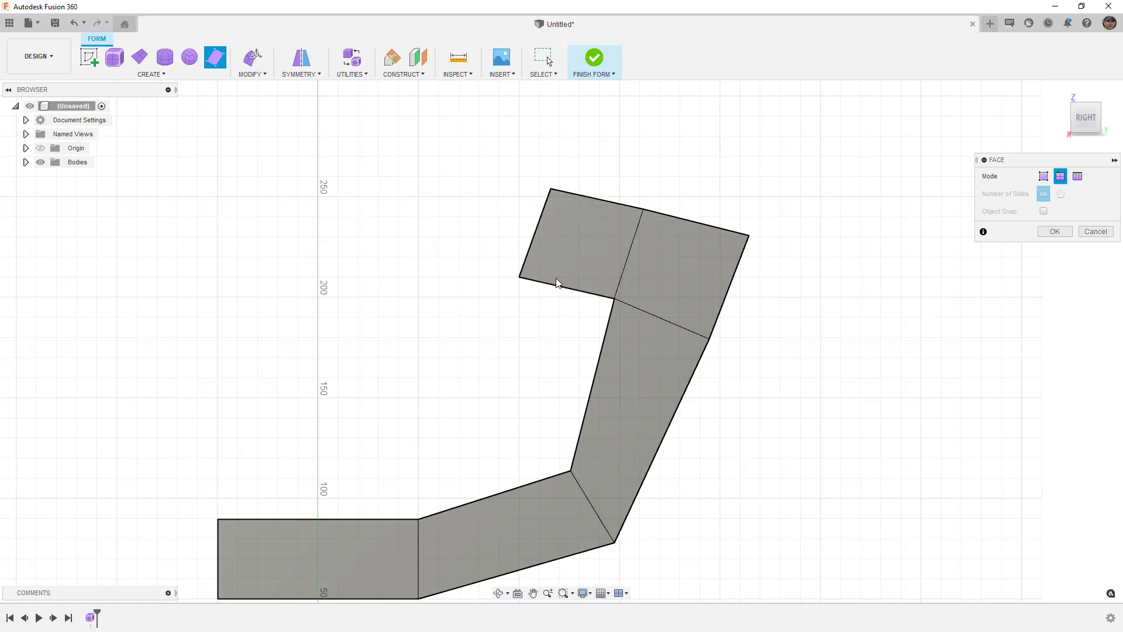
In Chain mode, add quads filling the inner bend down to the bottom rectangle and past it.
{"action": "left_click", "coordinate": [1078, 175]}
{"action": "left_click", "coordinate": [550, 195]}
{"action": "left_click", "coordinate": [449, 178]}
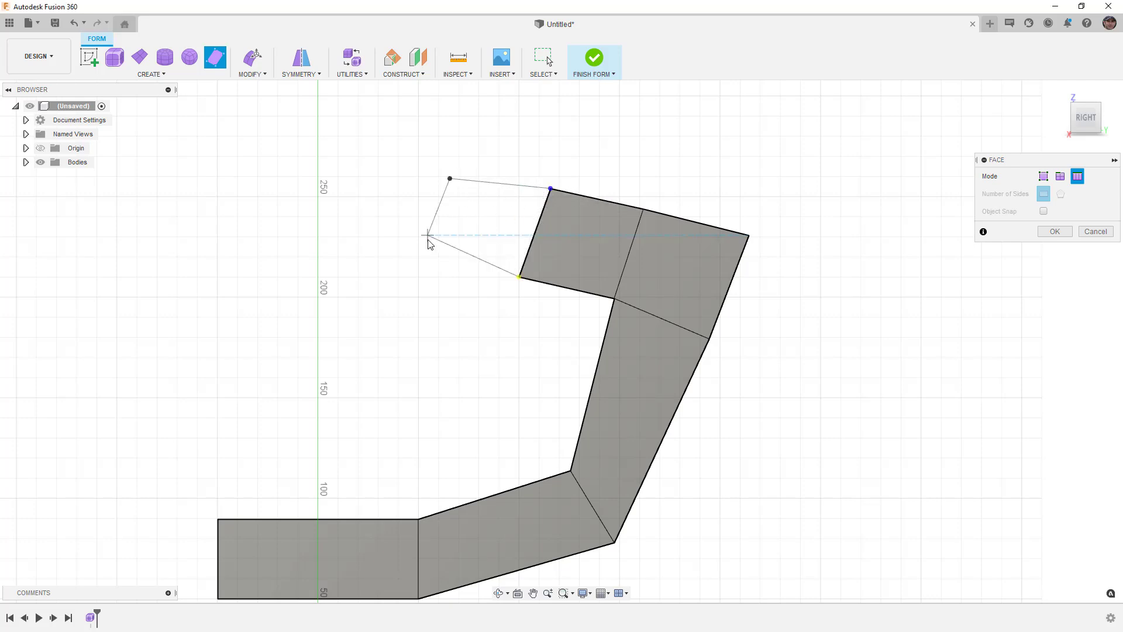
{"action": "left_click", "coordinate": [419, 259]}
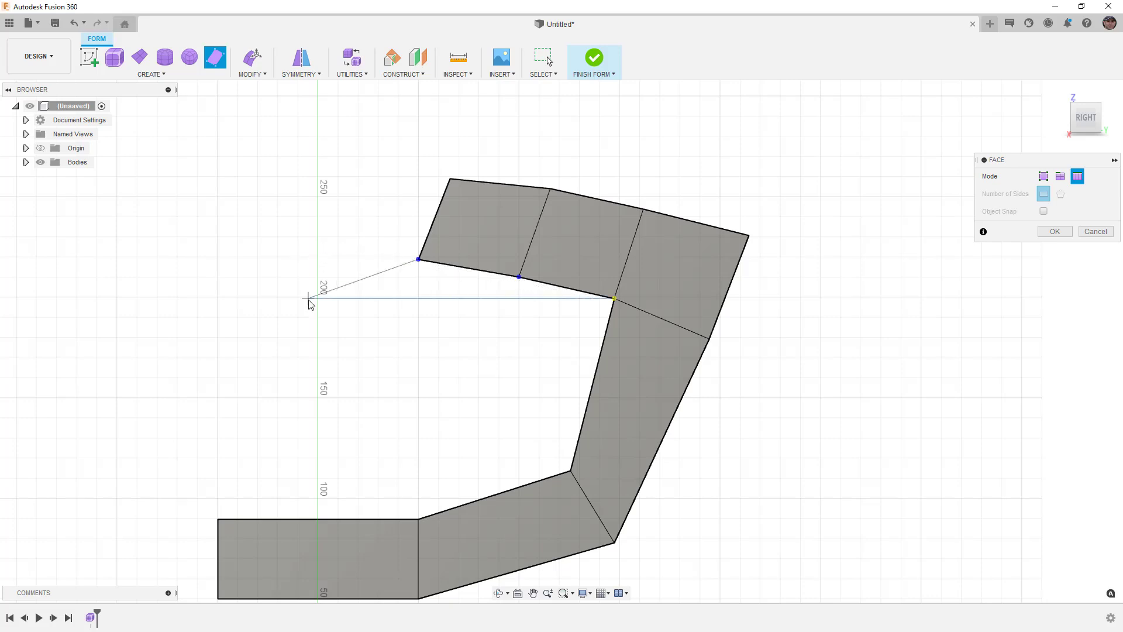
{"action": "left_click", "coordinate": [322, 242]}
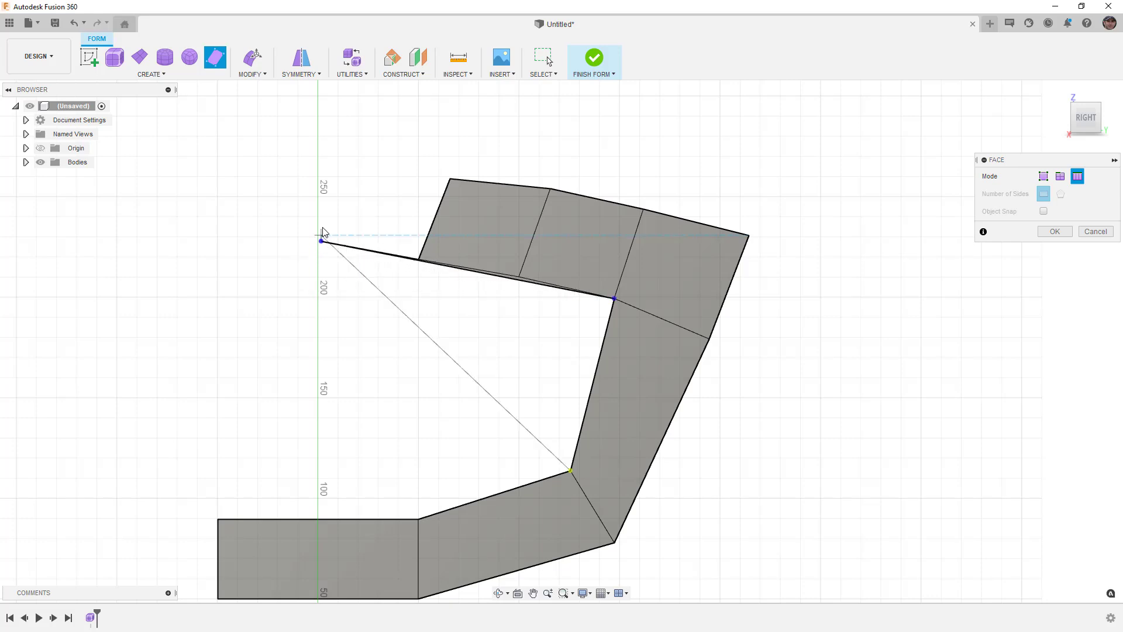
{"action": "left_click", "coordinate": [307, 298]}
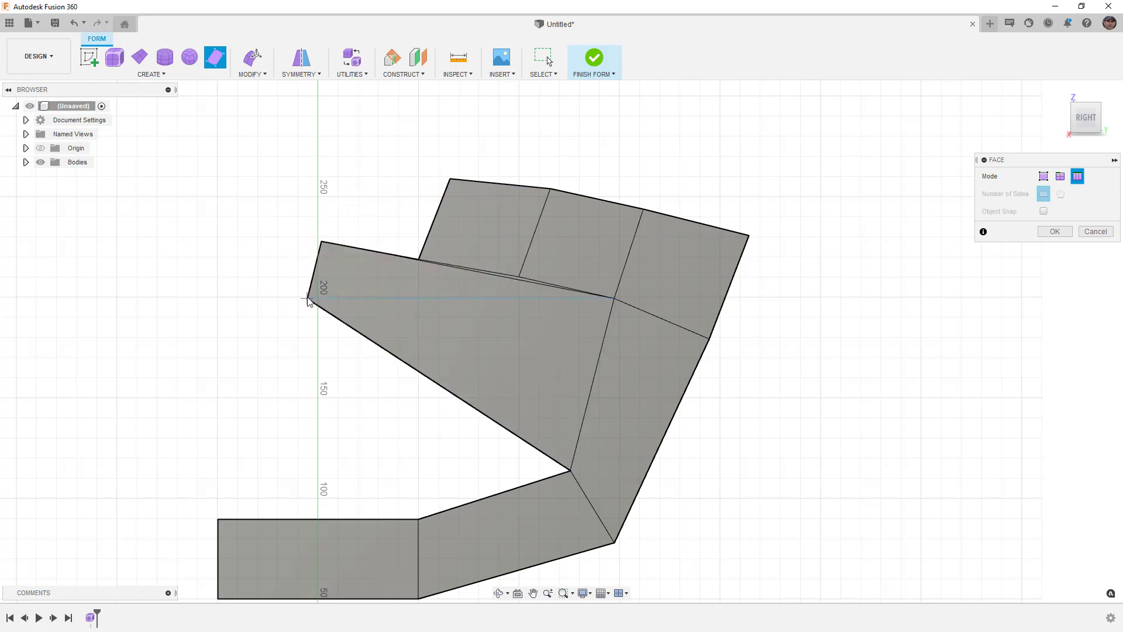
{"action": "left_click", "coordinate": [283, 369]}
{"action": "left_click", "coordinate": [218, 392]}
{"action": "left_click", "coordinate": [149, 408]}
{"action": "left_click", "coordinate": [108, 488]}
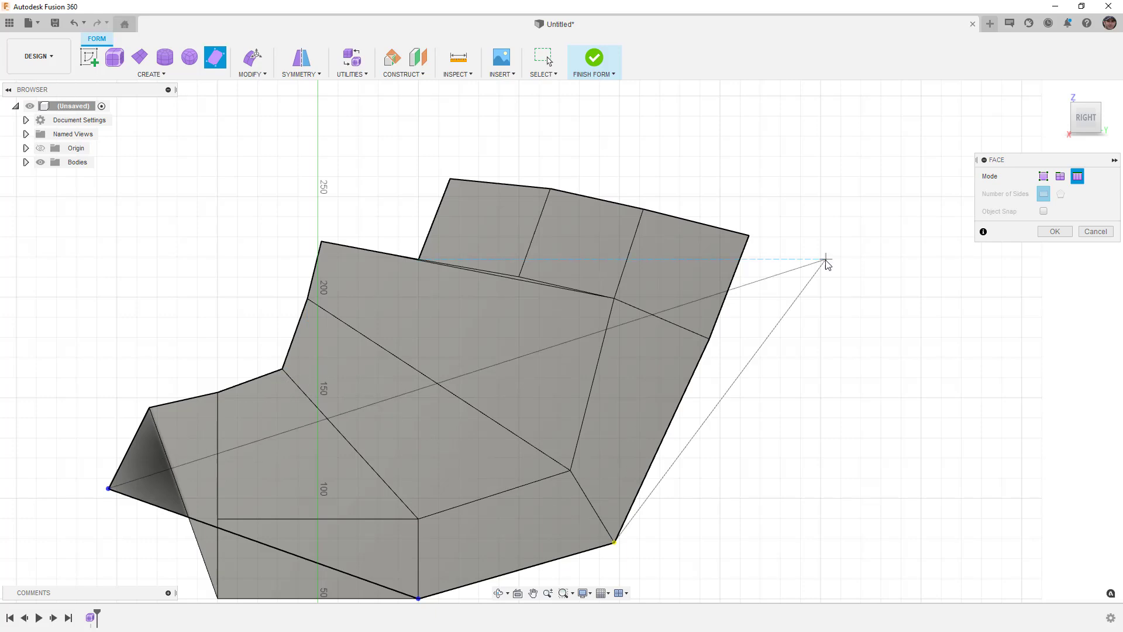
Commit the added faces as a smooth surface body.
{"action": "left_click", "coordinate": [1067, 234]}
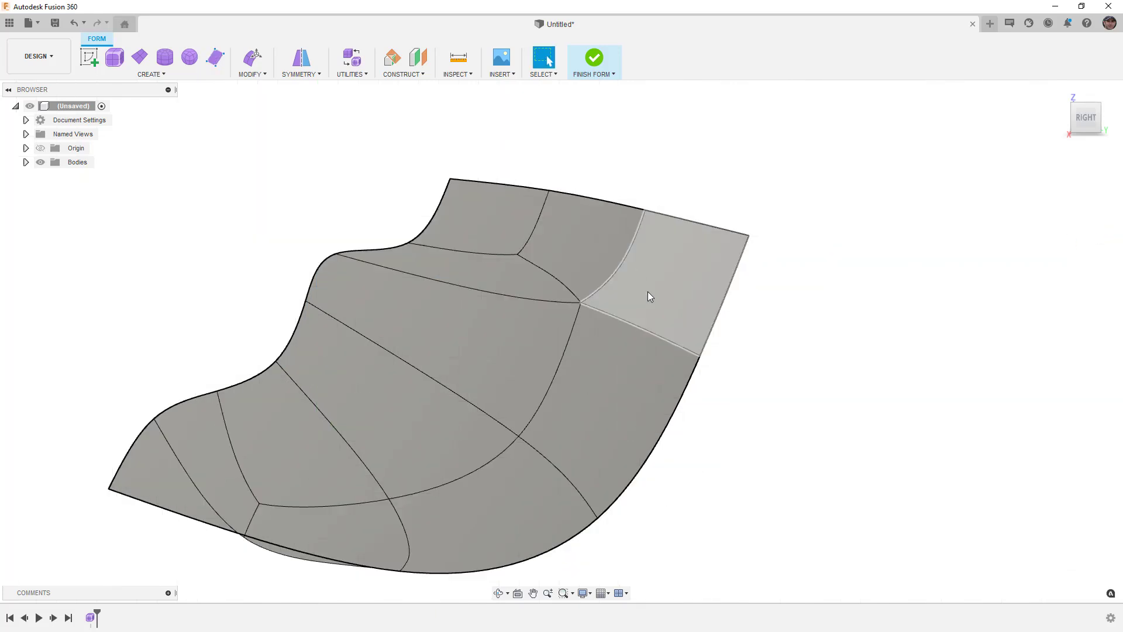
{"action": "scroll", "coordinate": [646, 294], "scroll_direction": "down", "scroll_amount": 5}
{"action": "left_click", "coordinate": [567, 343]}
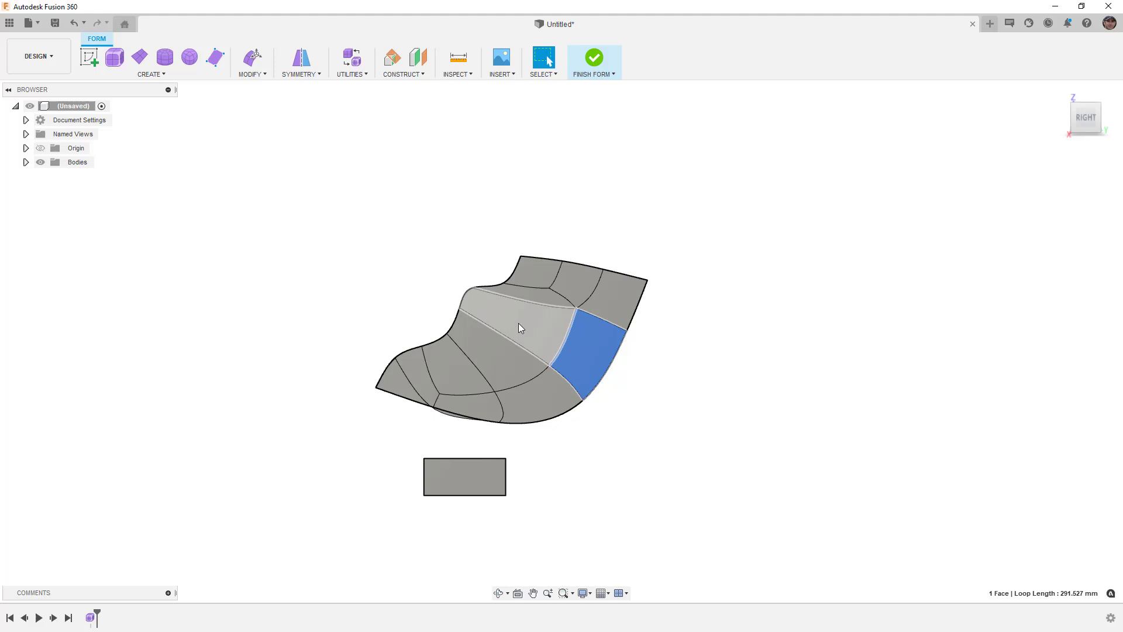
Delete the freeform body Body2 from the Bodies list, leaving only the plane centred in view.
{"action": "left_click", "coordinate": [26, 162]}
{"action": "left_click", "coordinate": [87, 190]}
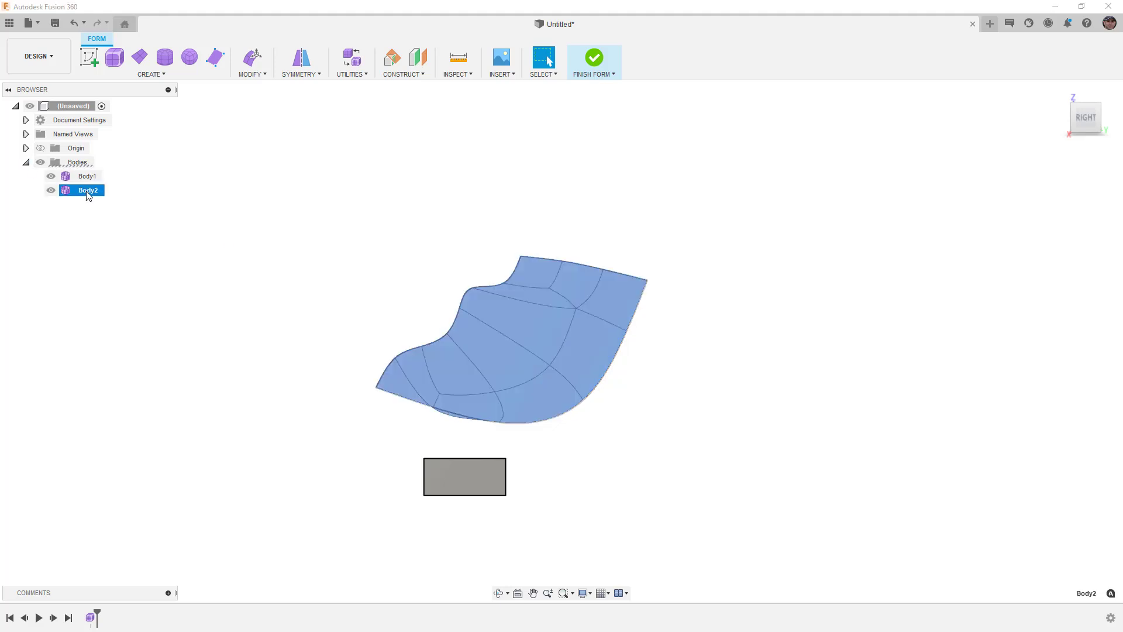
{"action": "key", "text": "Delete"}
{"action": "middle_click_drag", "start_coordinate": [477, 504], "coordinate": [477, 400]}
{"action": "scroll", "coordinate": [475, 395], "scroll_direction": "up", "scroll_amount": 5}
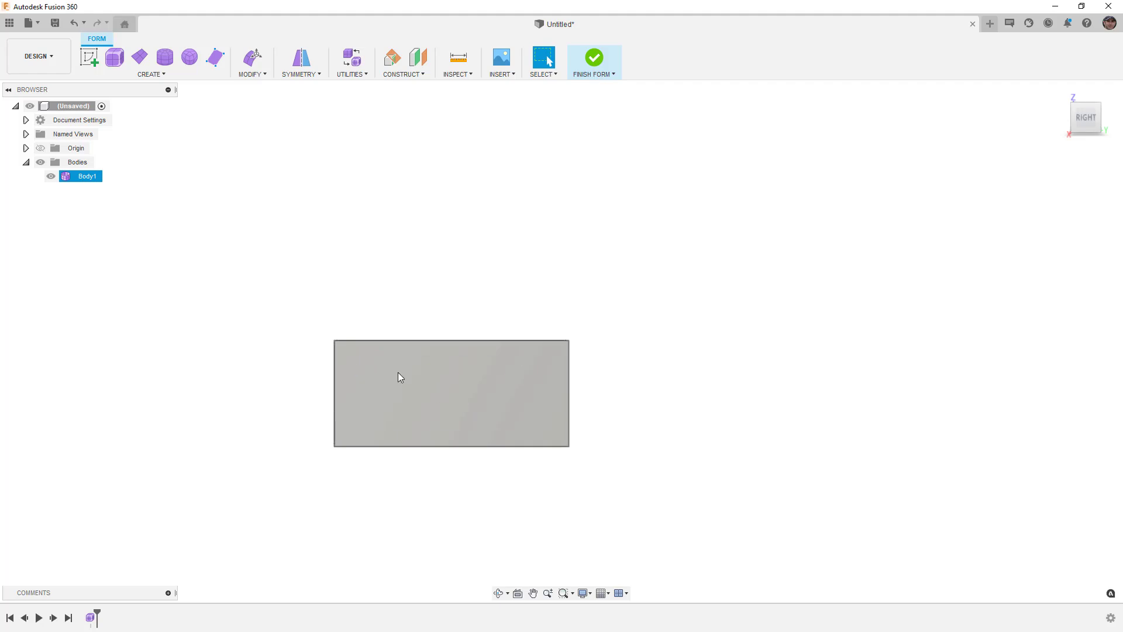
{"action": "middle_click_drag", "start_coordinate": [398, 375], "coordinate": [453, 323]}
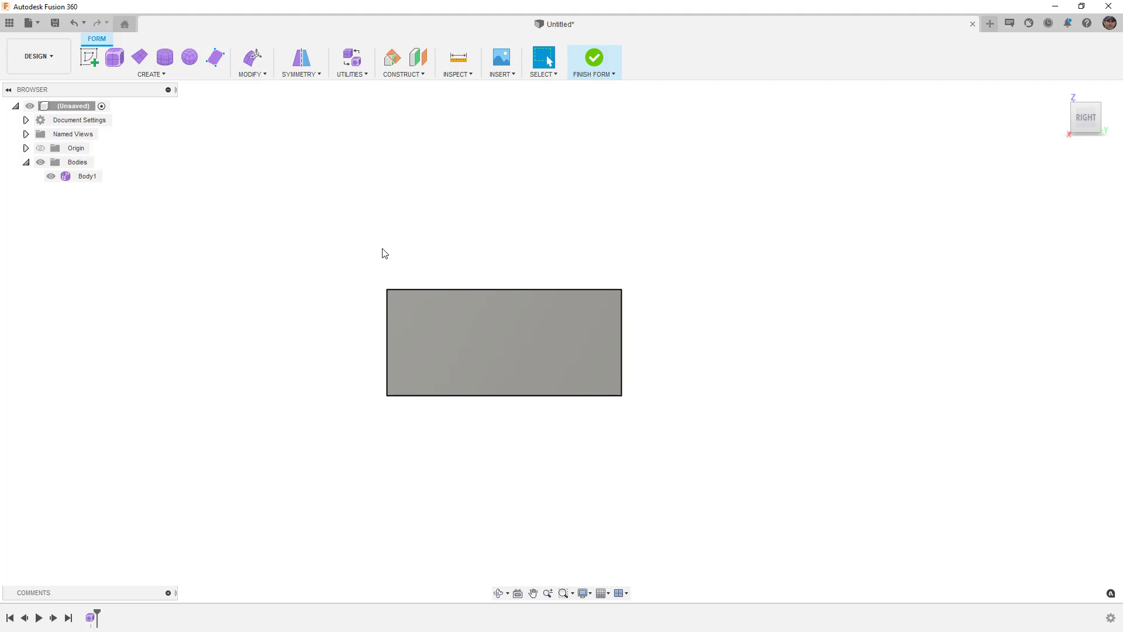
{"action": "left_click", "coordinate": [261, 75]}
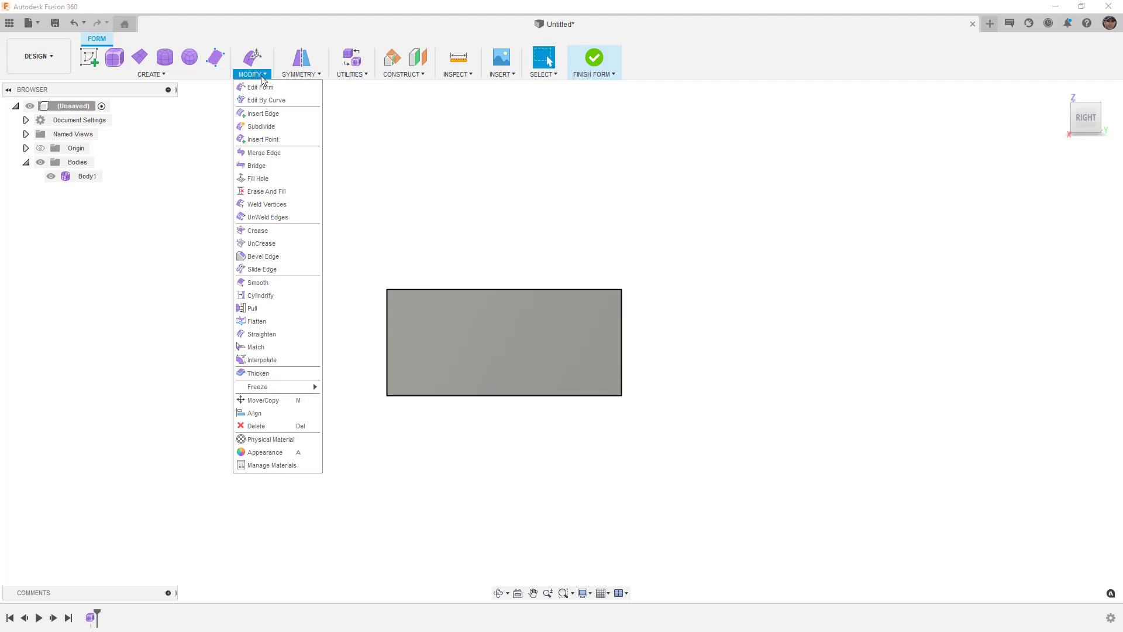
Insert an edge from the plane's right edge at location 0.5, splitting it into two faces.
{"action": "left_click", "coordinate": [270, 117]}
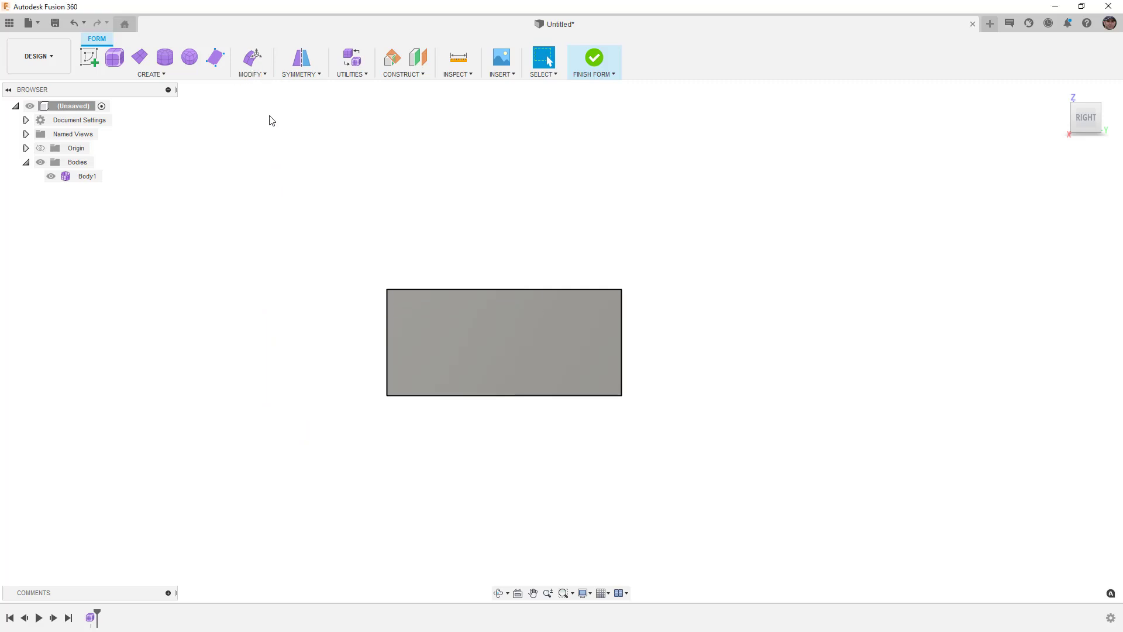
{"action": "left_click", "coordinate": [623, 312]}
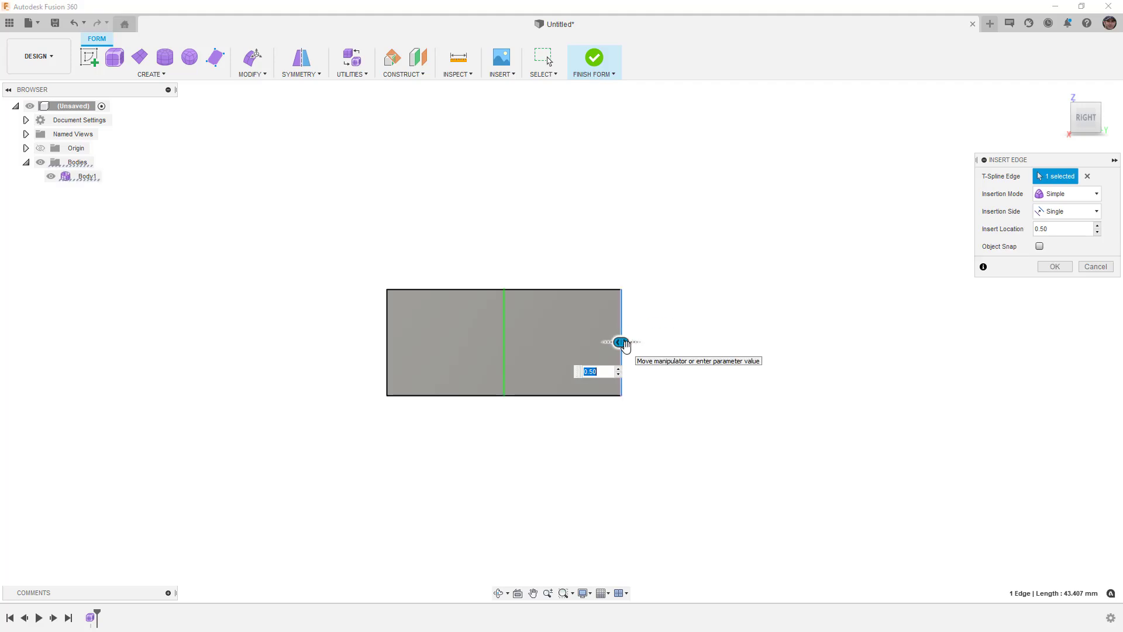
{"action": "mouse_move", "coordinate": [621, 345]}
{"action": "left_mouse_down"}
{"action": "mouse_move", "coordinate": [539, 346]}
{"action": "mouse_move", "coordinate": [682, 341]}
{"action": "mouse_move", "coordinate": [489, 346]}
{"action": "mouse_move", "coordinate": [622, 343]}
{"action": "left_mouse_up"}
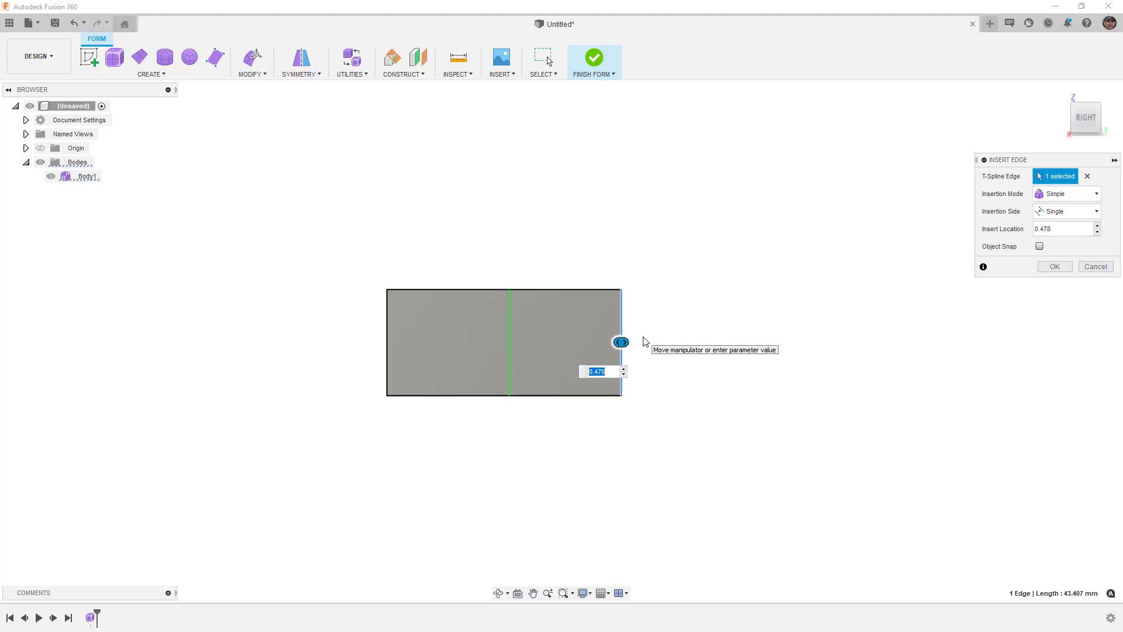
{"action": "type", "text": ".5"}
{"action": "key", "text": "Return"}
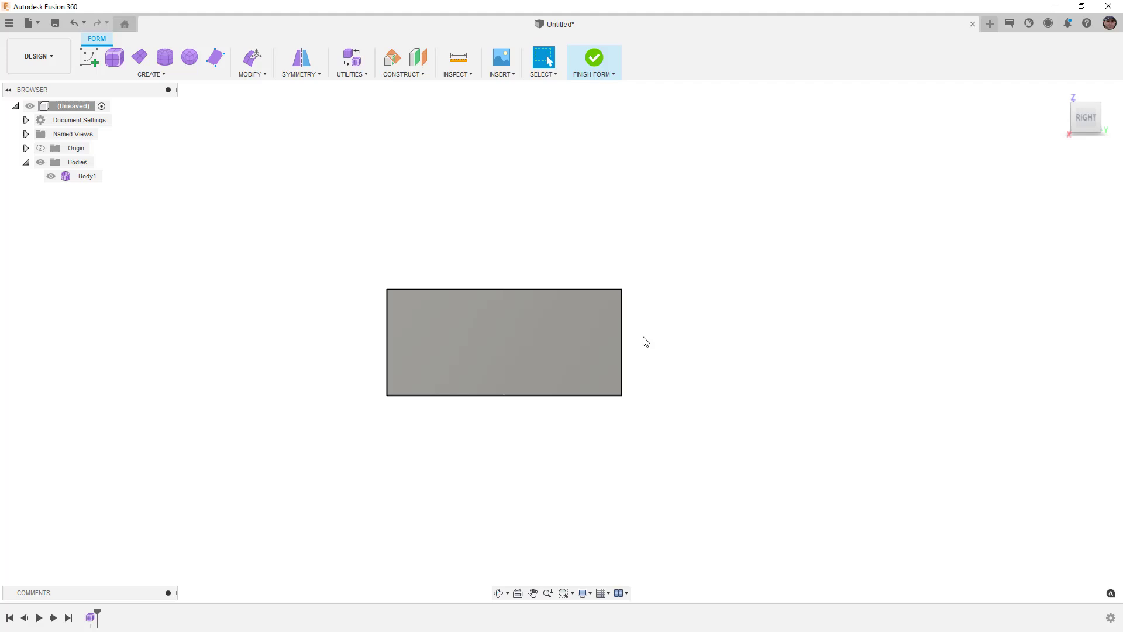
{"action": "middle_click_drag", "start_coordinate": [561, 412], "coordinate": [559, 358], "text": "shift"}
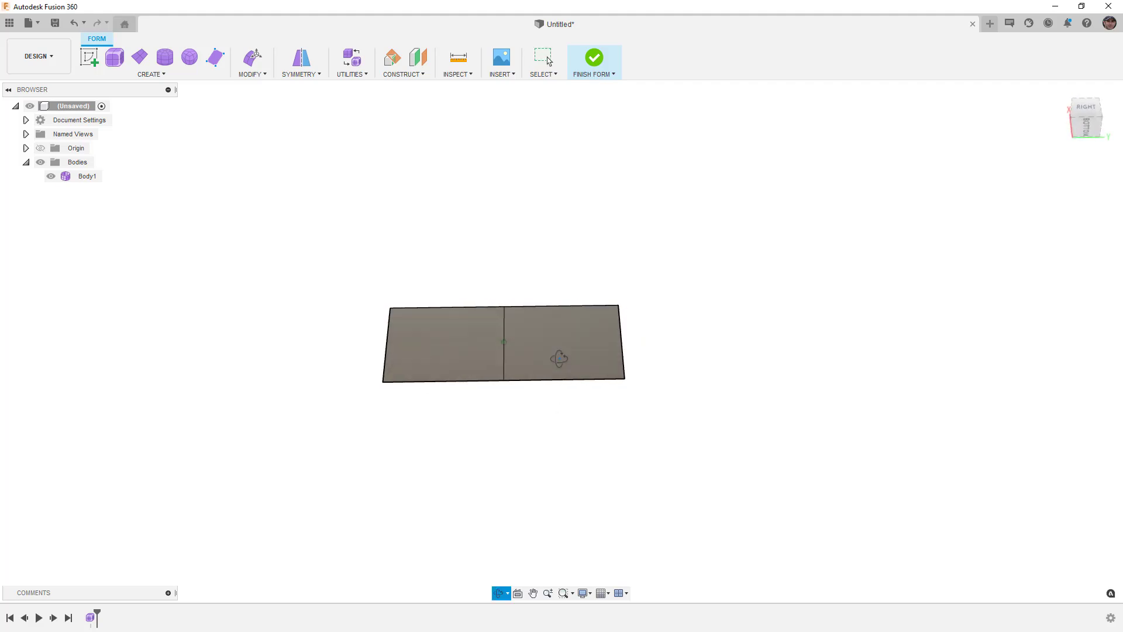
Set the plane body to Box display mode and return to the flat RIGHT view.
{"action": "left_click", "coordinate": [352, 74]}
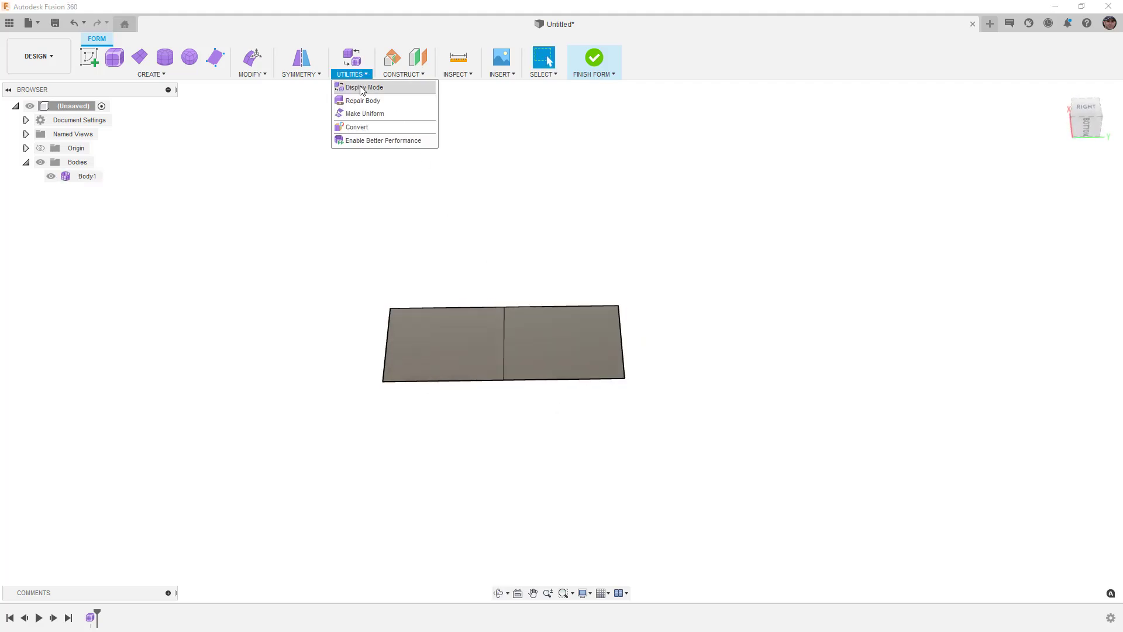
{"action": "left_click", "coordinate": [357, 88]}
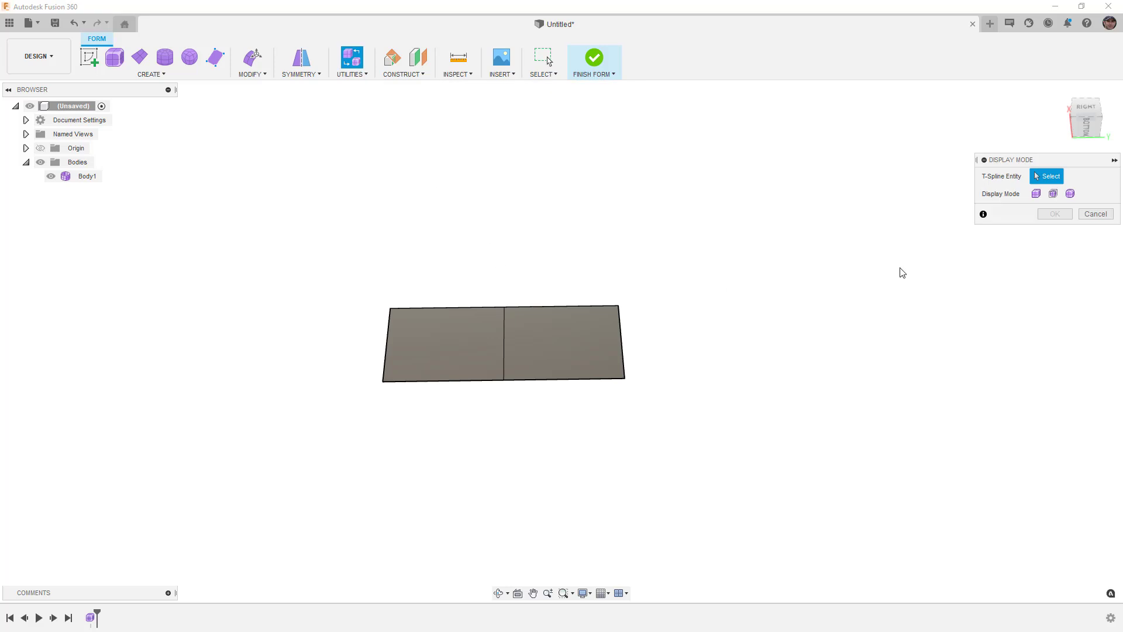
{"action": "left_click", "coordinate": [1036, 194]}
{"action": "left_click", "coordinate": [523, 341]}
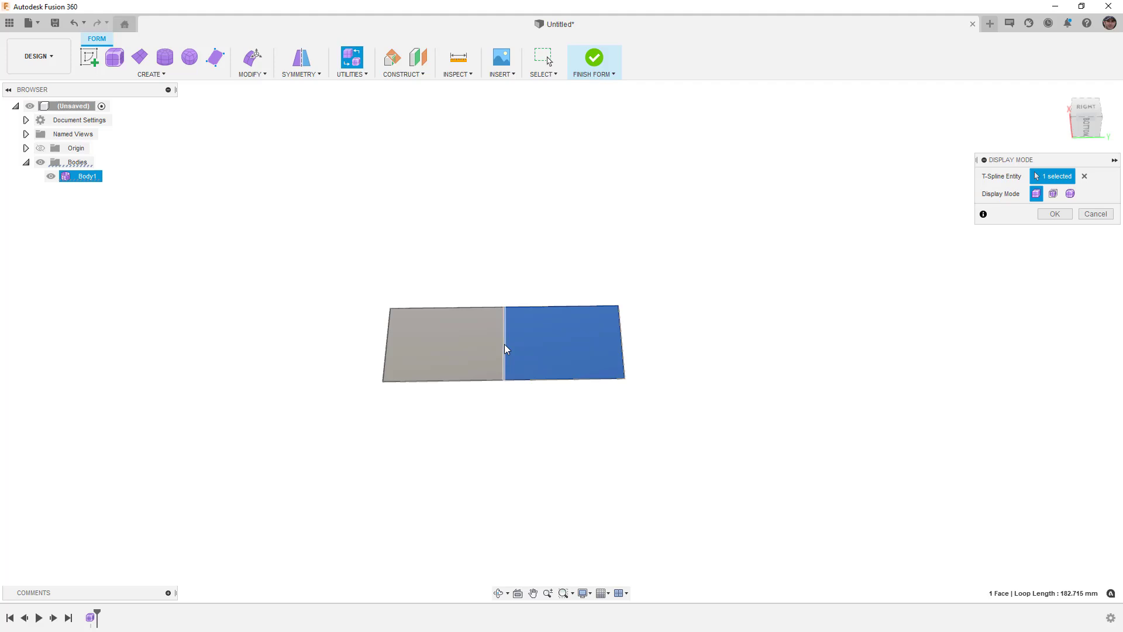
{"action": "left_click", "coordinate": [1055, 213]}
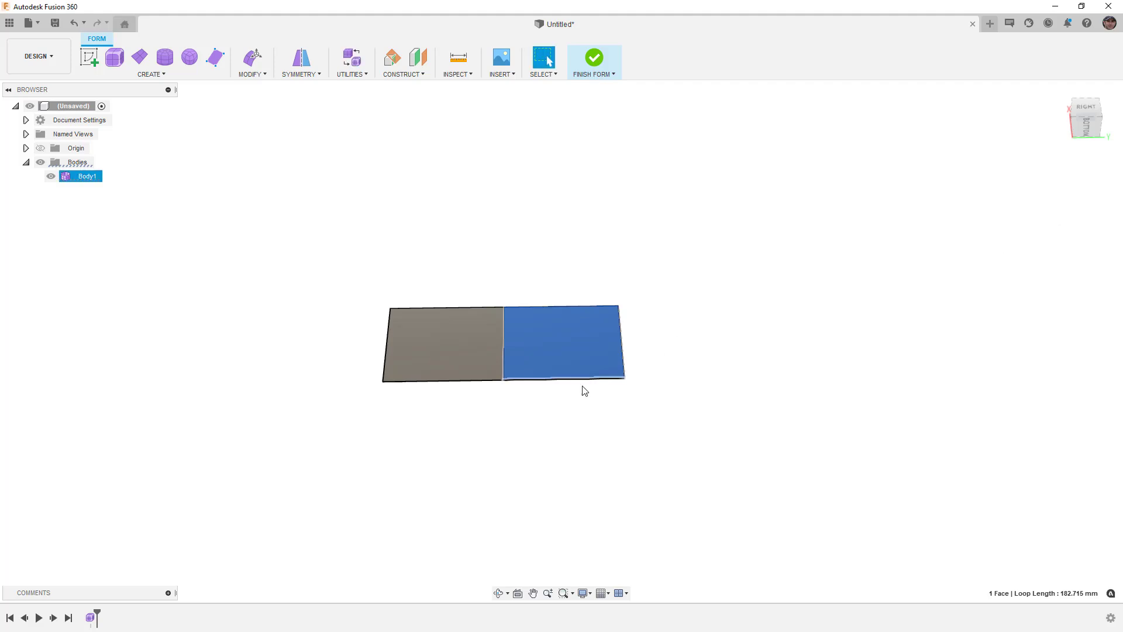
{"action": "left_click", "coordinate": [524, 420]}
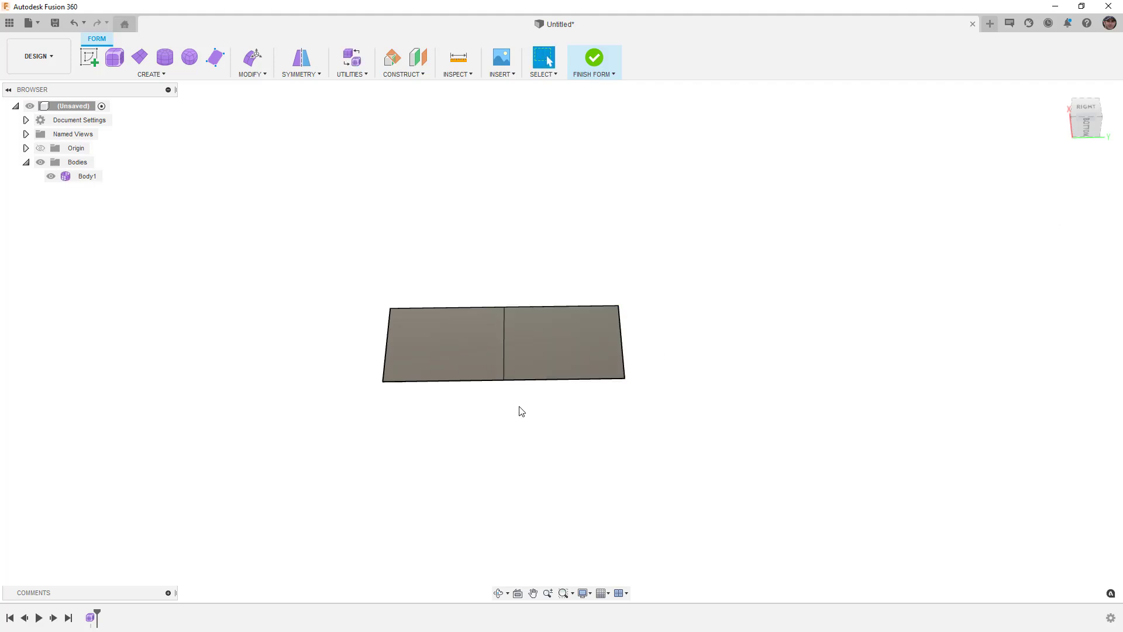
{"action": "scroll", "coordinate": [521, 411], "scroll_direction": "up", "scroll_amount": 1}
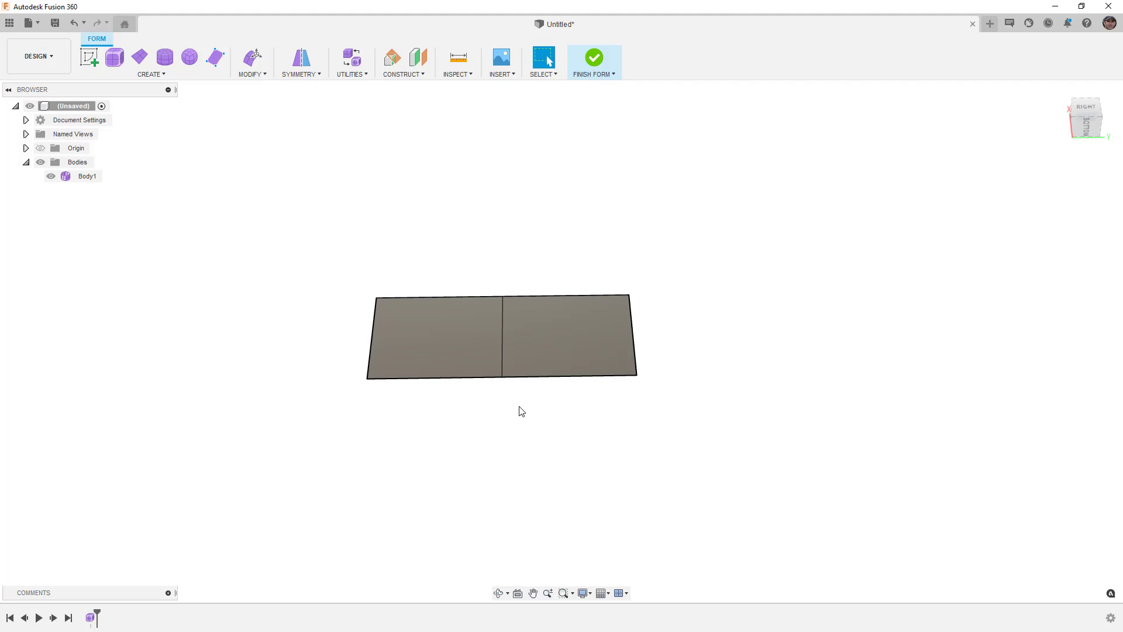
{"action": "left_click", "coordinate": [1087, 108]}
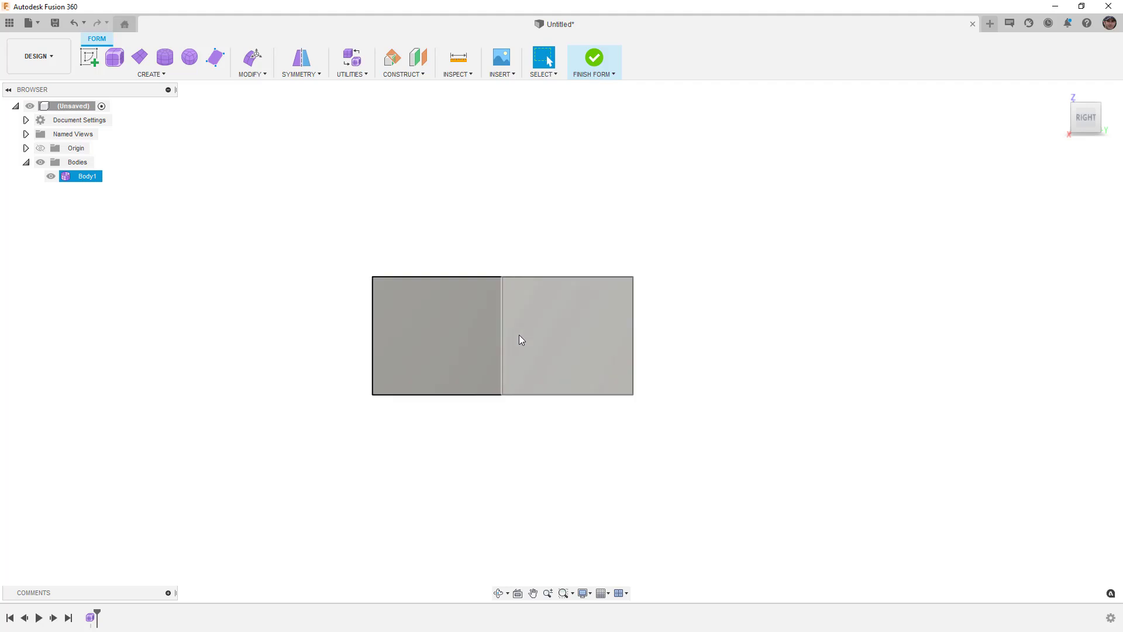
{"action": "middle_click_drag", "start_coordinate": [518, 331], "coordinate": [443, 327]}
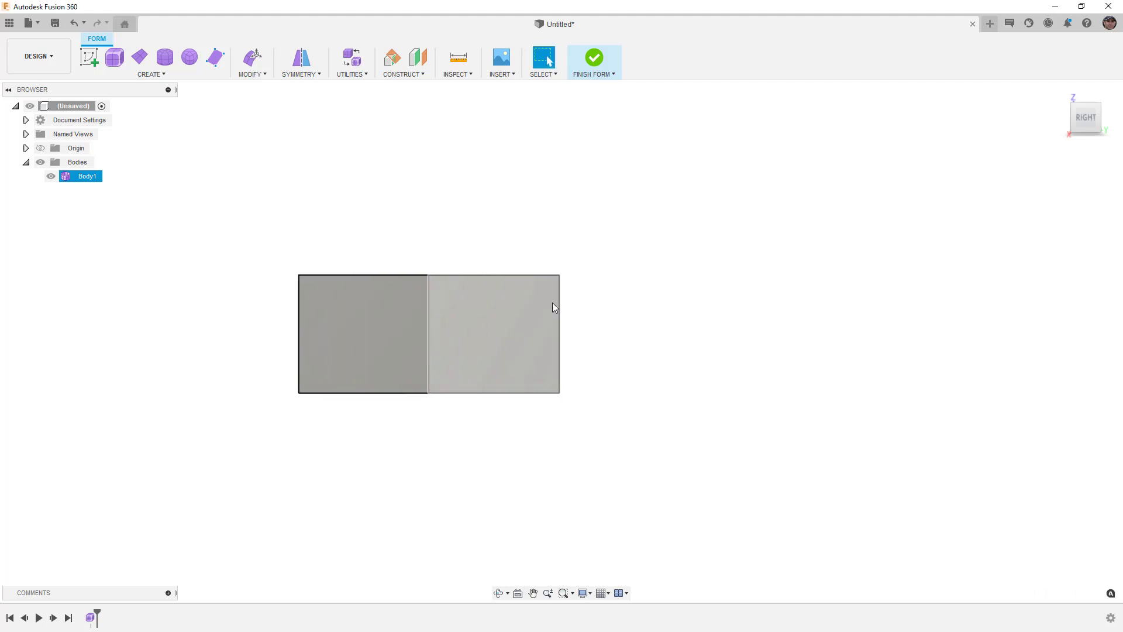
In Edit Form, drag the plane's right edge outward to add a third face.
{"action": "left_click", "coordinate": [267, 75]}
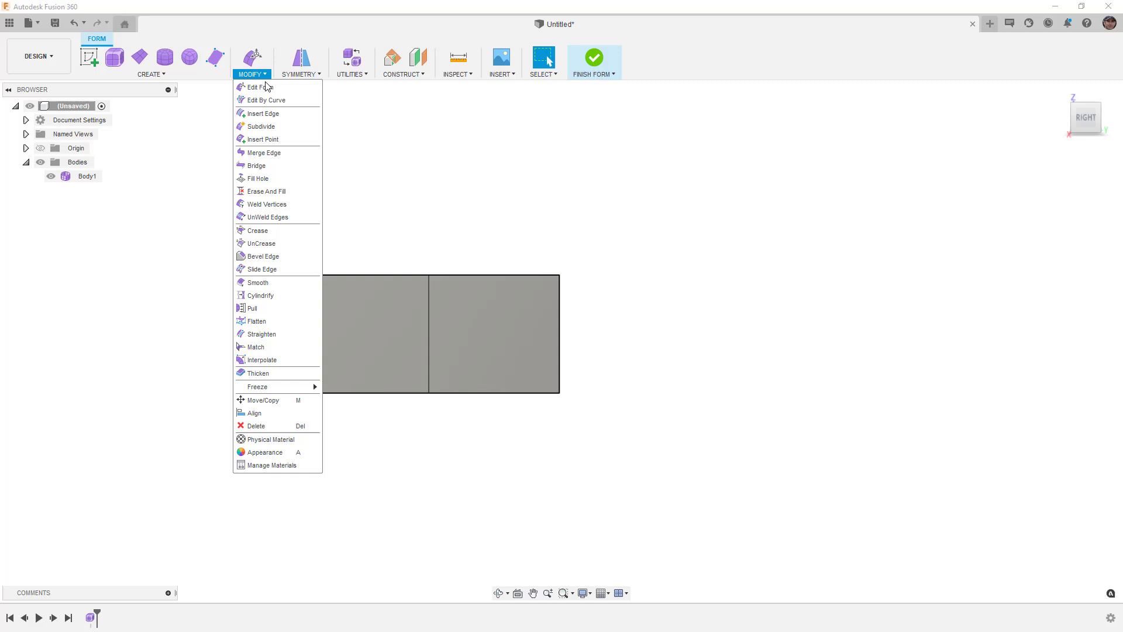
{"action": "left_click", "coordinate": [267, 87]}
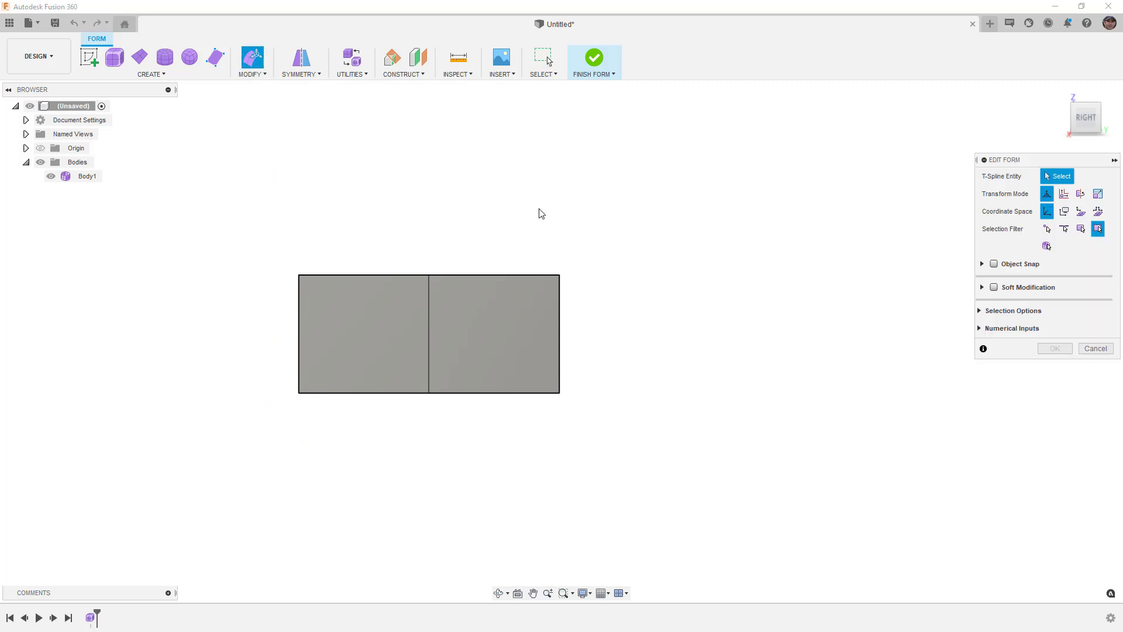
{"action": "left_click", "coordinate": [559, 294]}
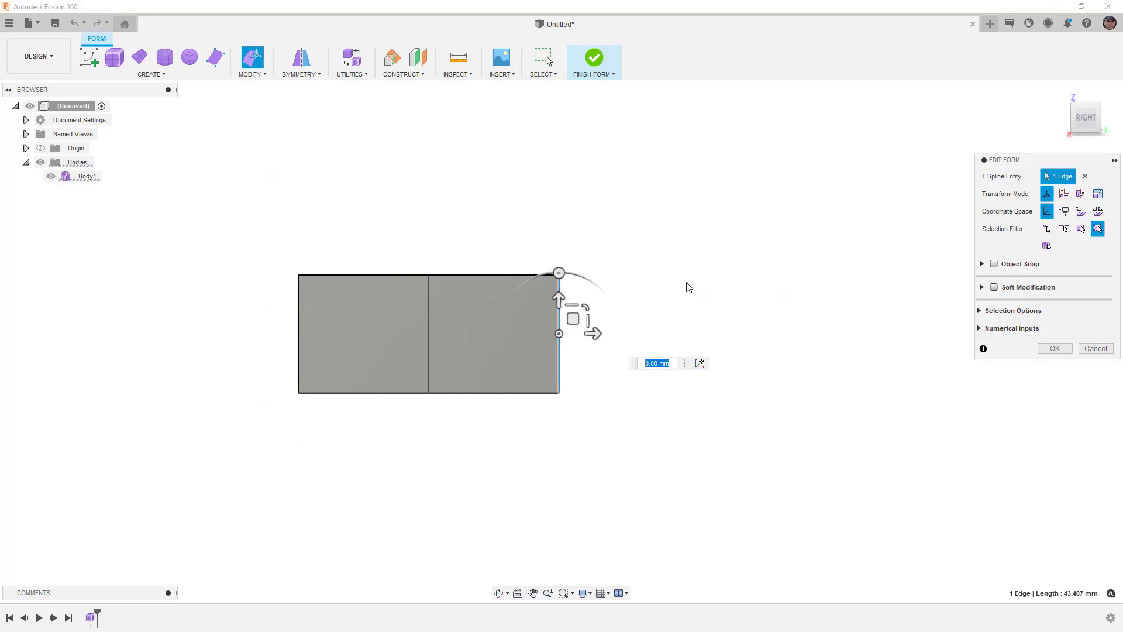
{"action": "left_click_drag", "start_coordinate": [595, 333], "coordinate": [729, 334]}
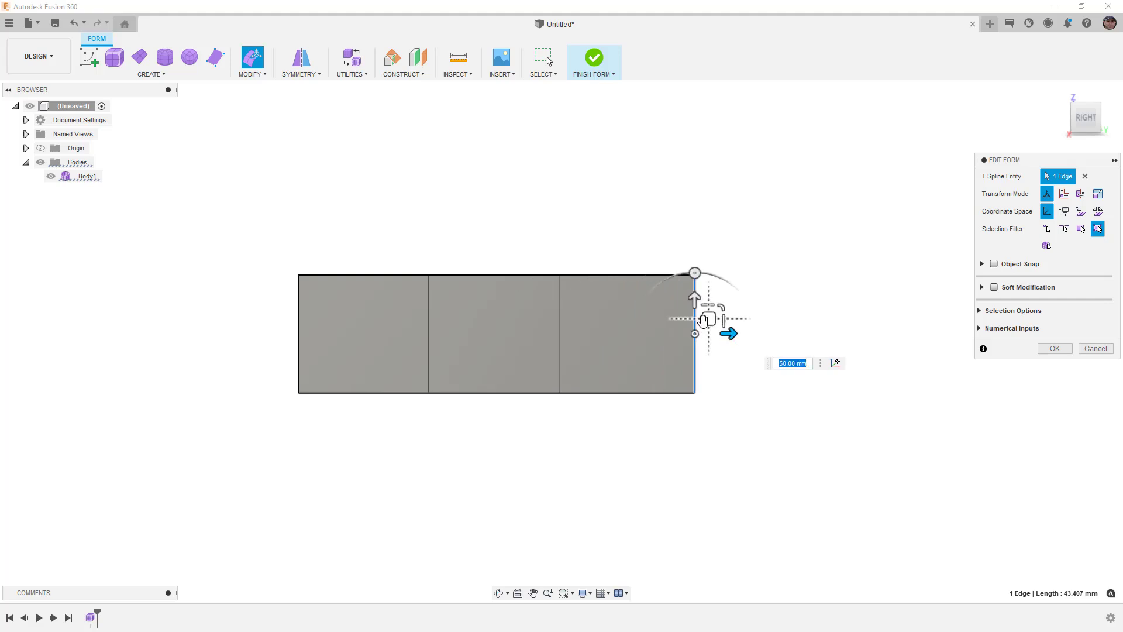
Select the three top edges and pull them upward twice, adding two more rows of faces.
{"action": "left_click", "coordinate": [620, 275]}
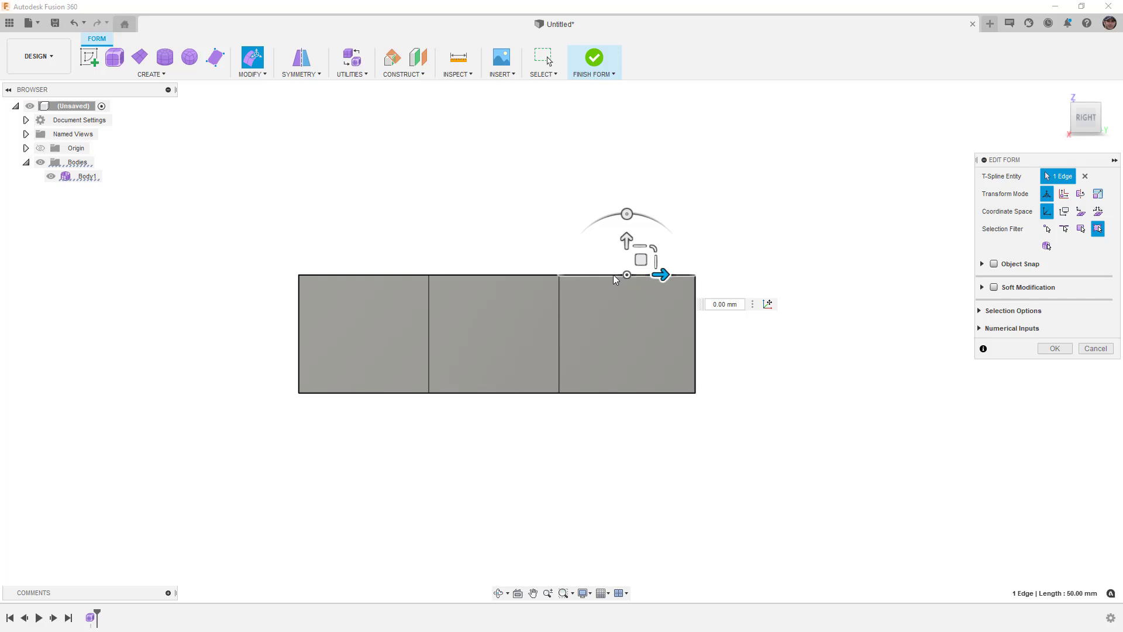
{"action": "left_click", "coordinate": [531, 274], "text": "shift"}
{"action": "left_click", "coordinate": [409, 277], "text": "shift"}
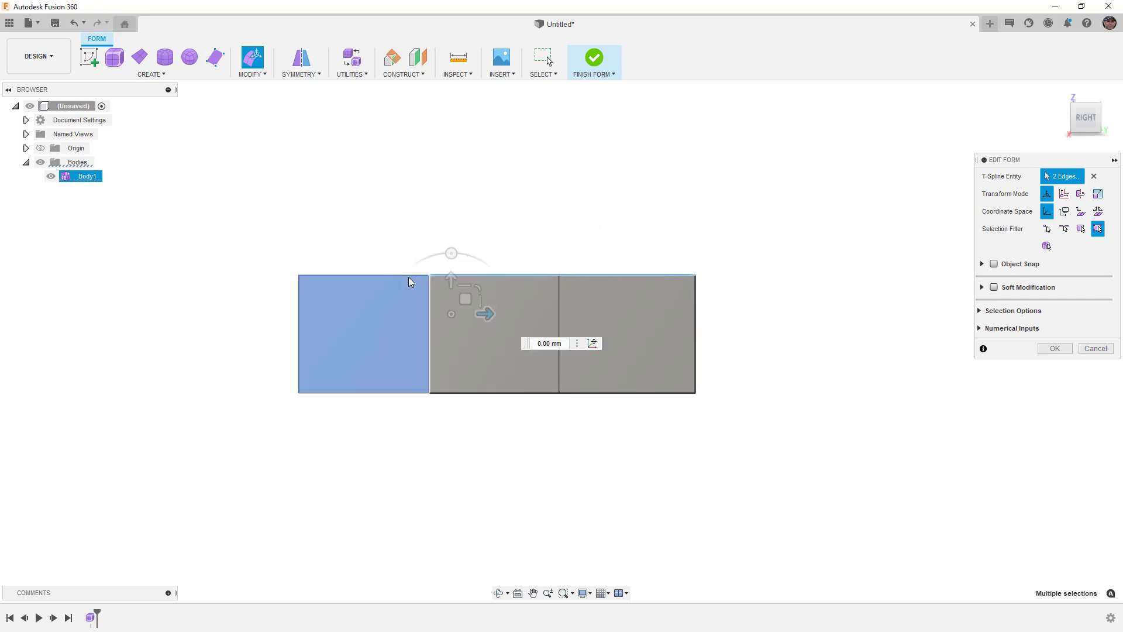
{"action": "left_click", "coordinate": [408, 277], "text": "shift"}
{"action": "left_click", "coordinate": [408, 277], "text": "shift"}
{"action": "left_click", "coordinate": [404, 274], "text": "shift"}
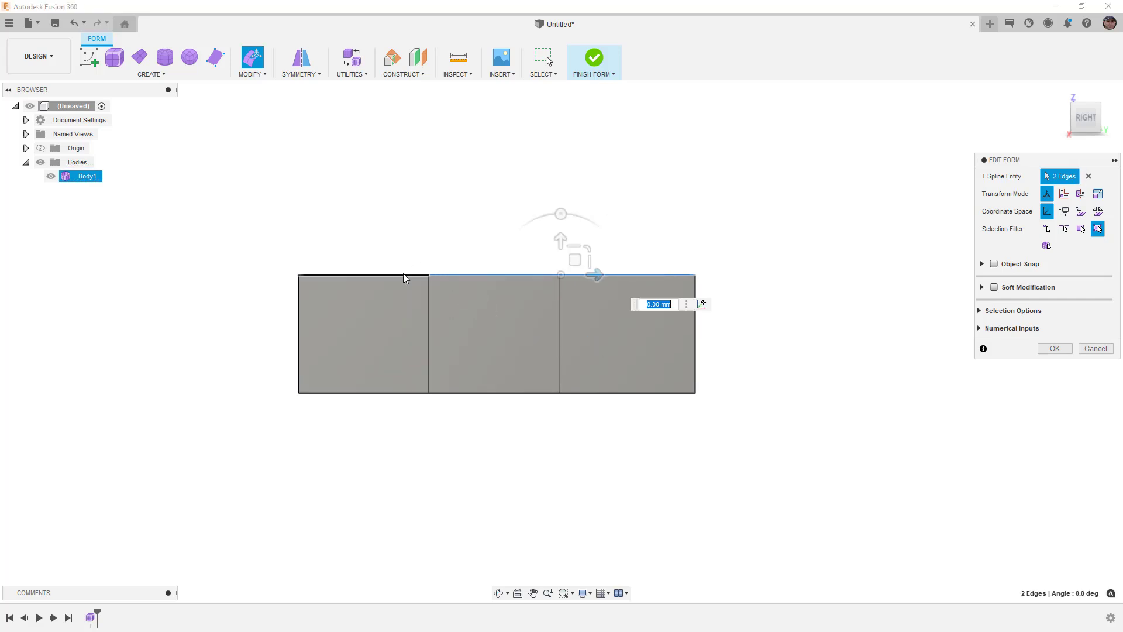
{"action": "left_click", "coordinate": [402, 273], "text": "shift"}
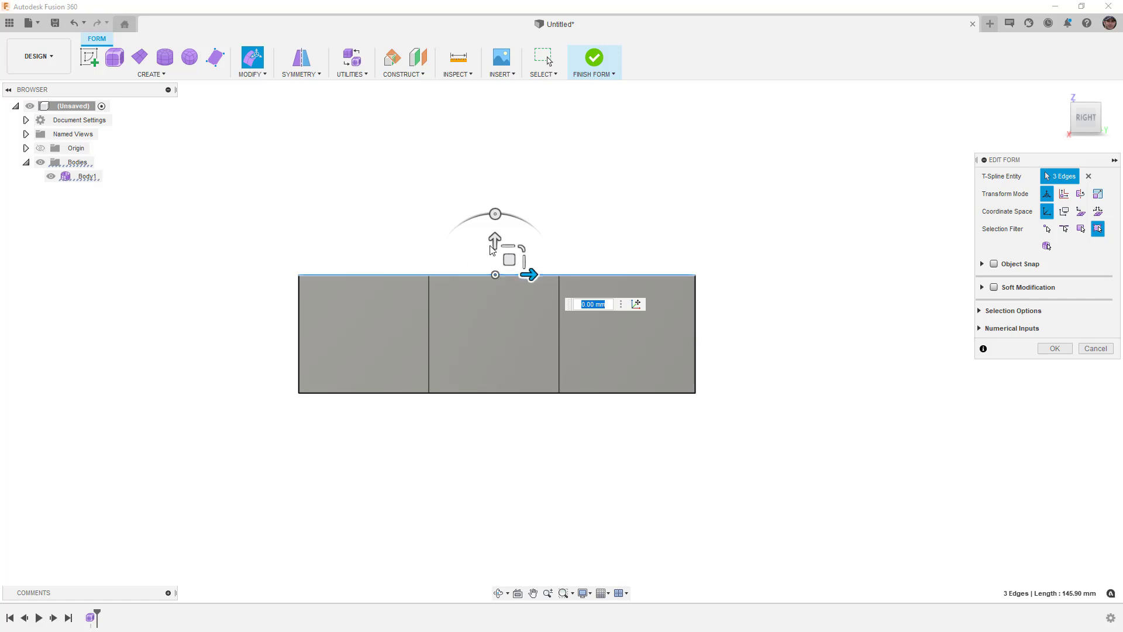
{"action": "left_click_drag", "start_coordinate": [494, 243], "coordinate": [495, 136]}
{"action": "middle_click_drag", "start_coordinate": [785, 293], "coordinate": [731, 388]}
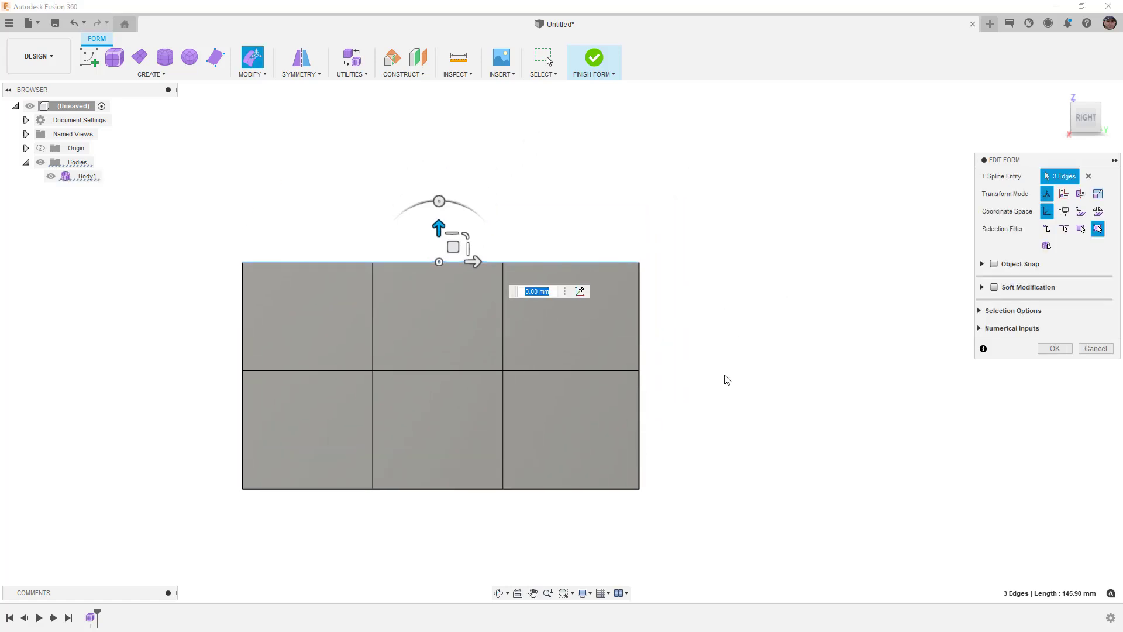
{"action": "scroll", "coordinate": [587, 246], "scroll_direction": "down", "scroll_amount": 1}
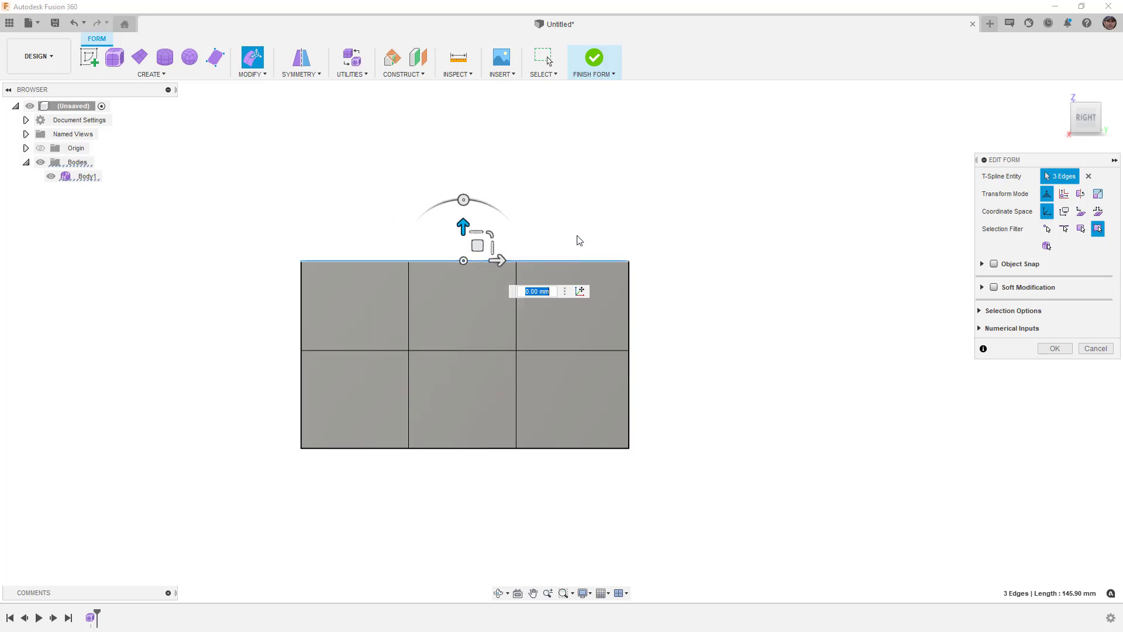
{"action": "middle_click_drag", "start_coordinate": [579, 241], "coordinate": [581, 284]}
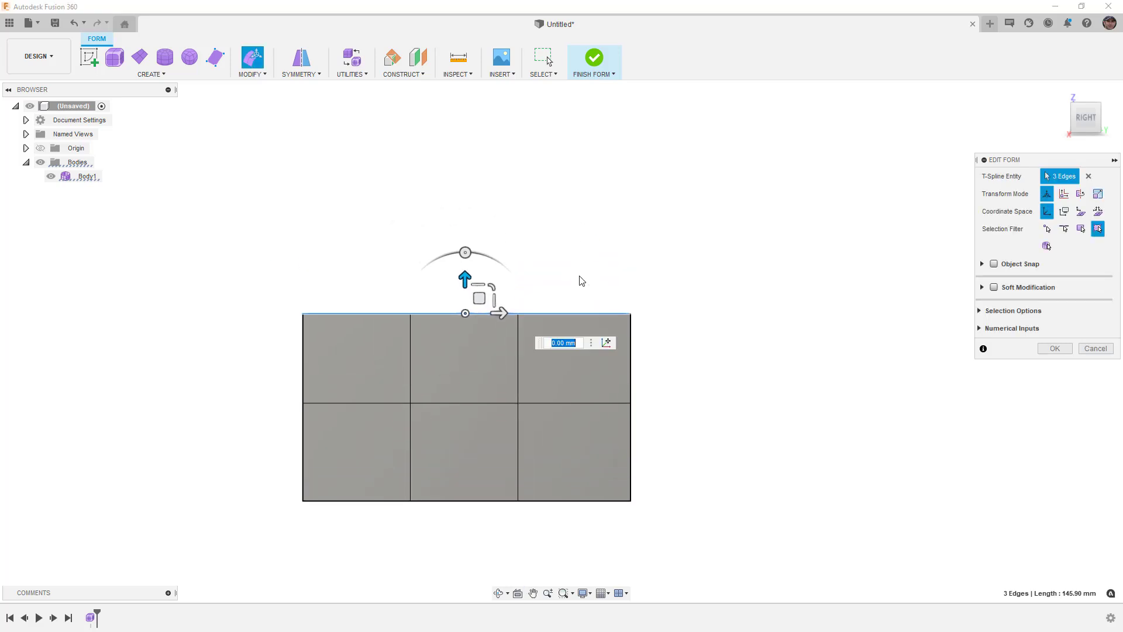
{"action": "left_click_drag", "start_coordinate": [464, 278], "coordinate": [464, 186]}
Deselect the edges, zoom out and confirm the Edit Form with OK.
{"action": "left_click", "coordinate": [698, 312]}
{"action": "scroll", "coordinate": [696, 311], "scroll_direction": "down", "scroll_amount": 3}
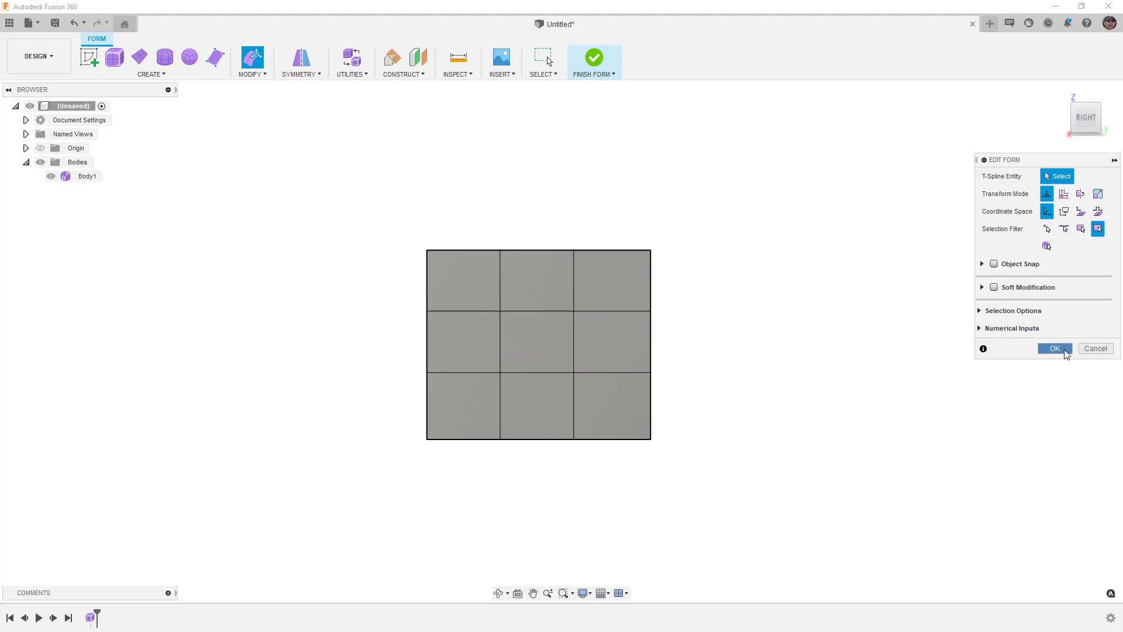
{"action": "left_click", "coordinate": [1057, 349]}
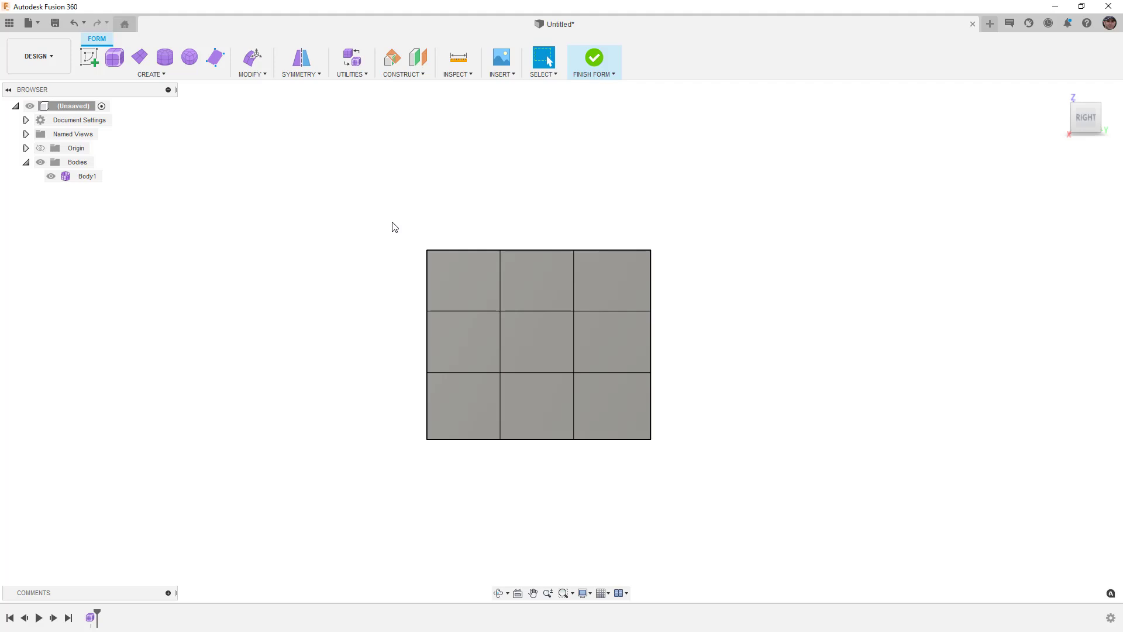
Use Insert Point to add an edge splitting the bottom-middle face into two narrower faces.
{"action": "left_click", "coordinate": [258, 75]}
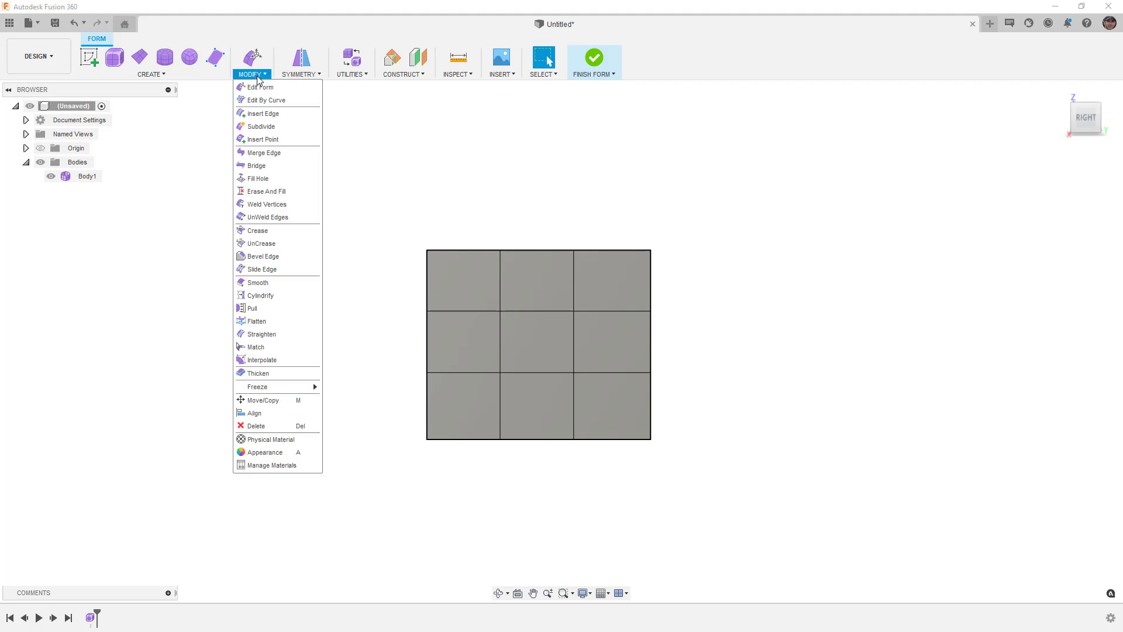
{"action": "left_click", "coordinate": [307, 139]}
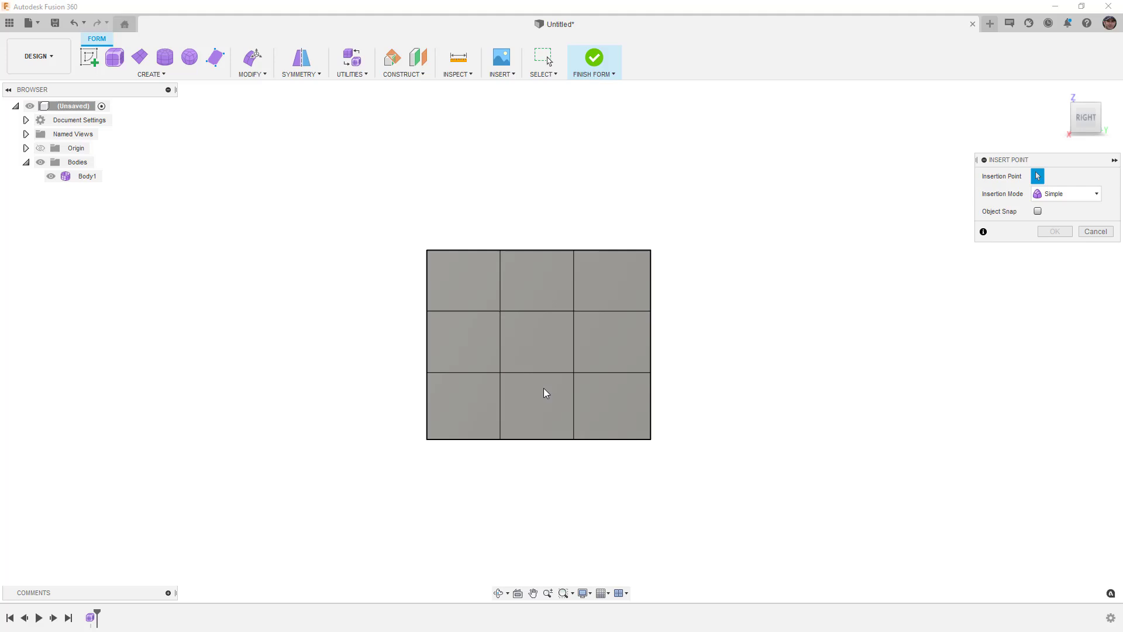
{"action": "left_click", "coordinate": [536, 372]}
{"action": "left_click", "coordinate": [537, 438]}
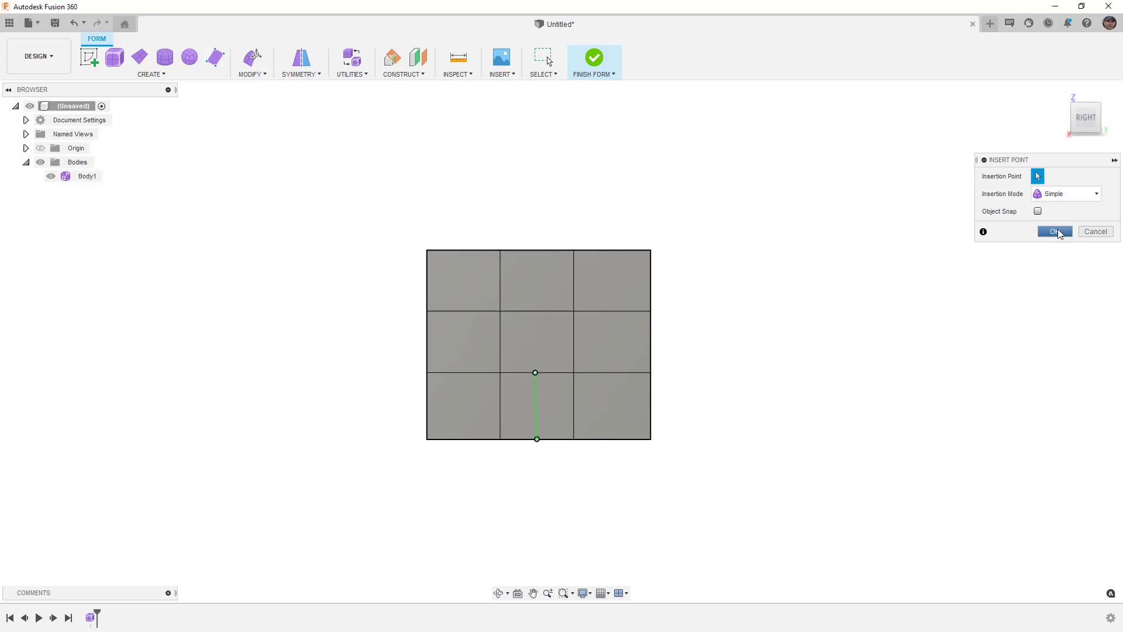
{"action": "left_click", "coordinate": [1059, 232]}
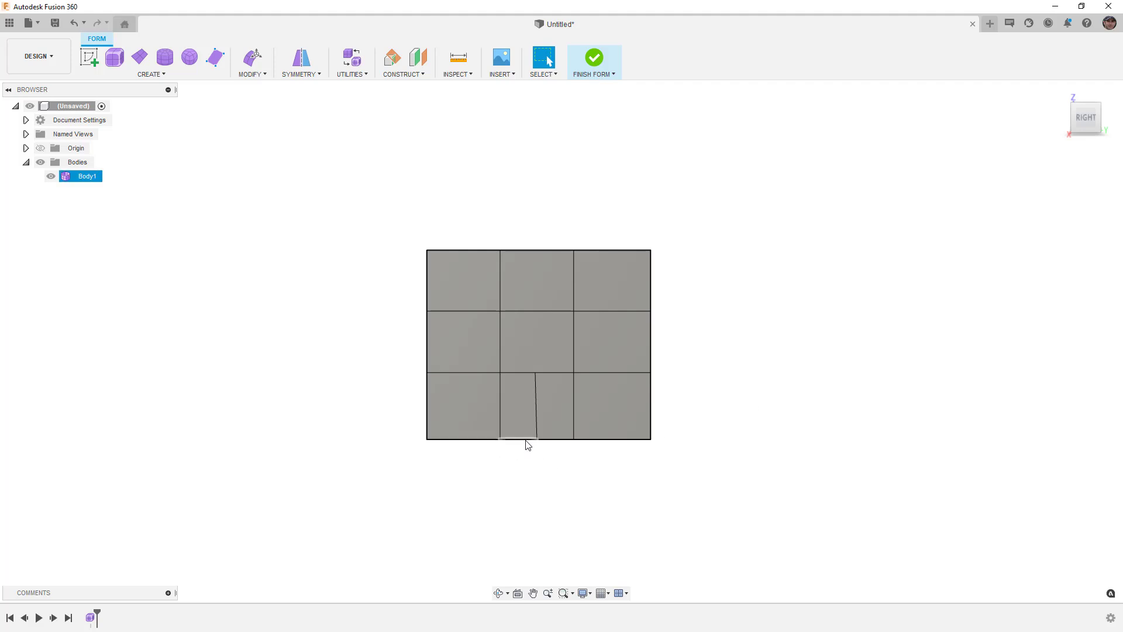
Inspect the new narrow face from an angle, then undo the last lower-edge change and view face-on.
{"action": "left_click", "coordinate": [536, 374]}
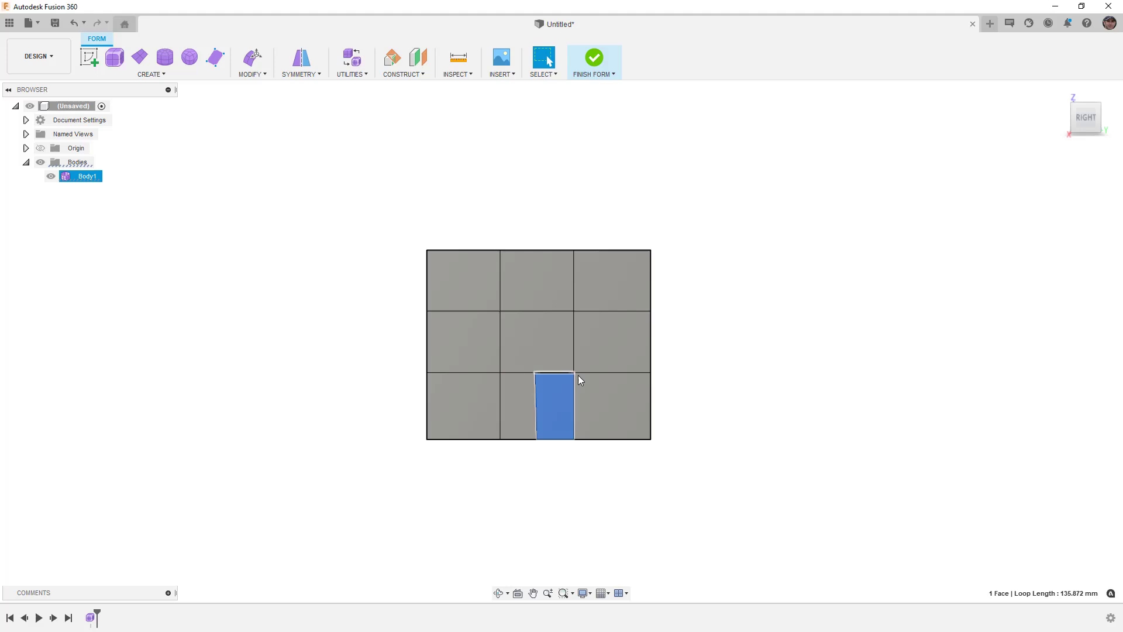
{"action": "left_click", "coordinate": [711, 395]}
{"action": "middle_click_drag", "start_coordinate": [677, 421], "coordinate": [597, 432], "text": "shift"}
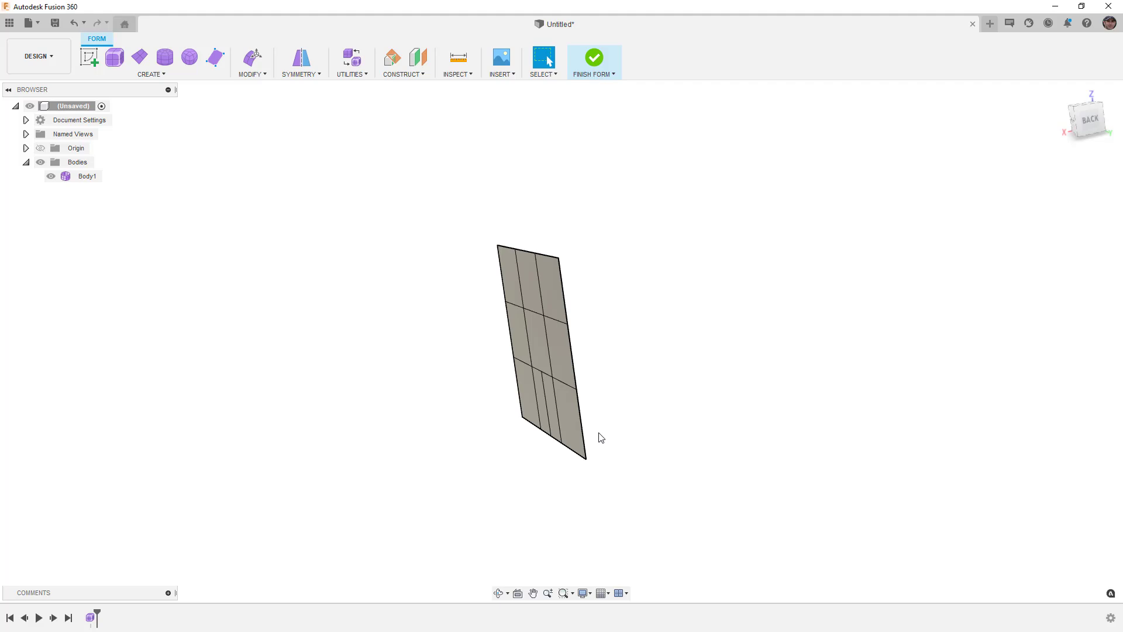
{"action": "scroll", "coordinate": [541, 377], "scroll_direction": "up", "scroll_amount": 3}
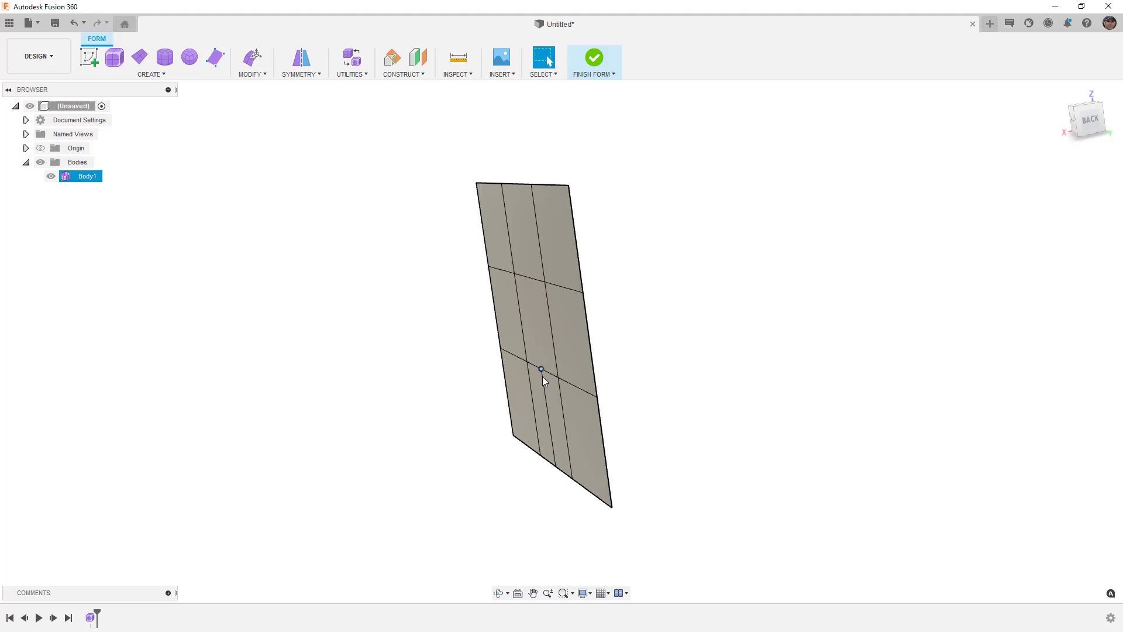
{"action": "left_click", "coordinate": [555, 395]}
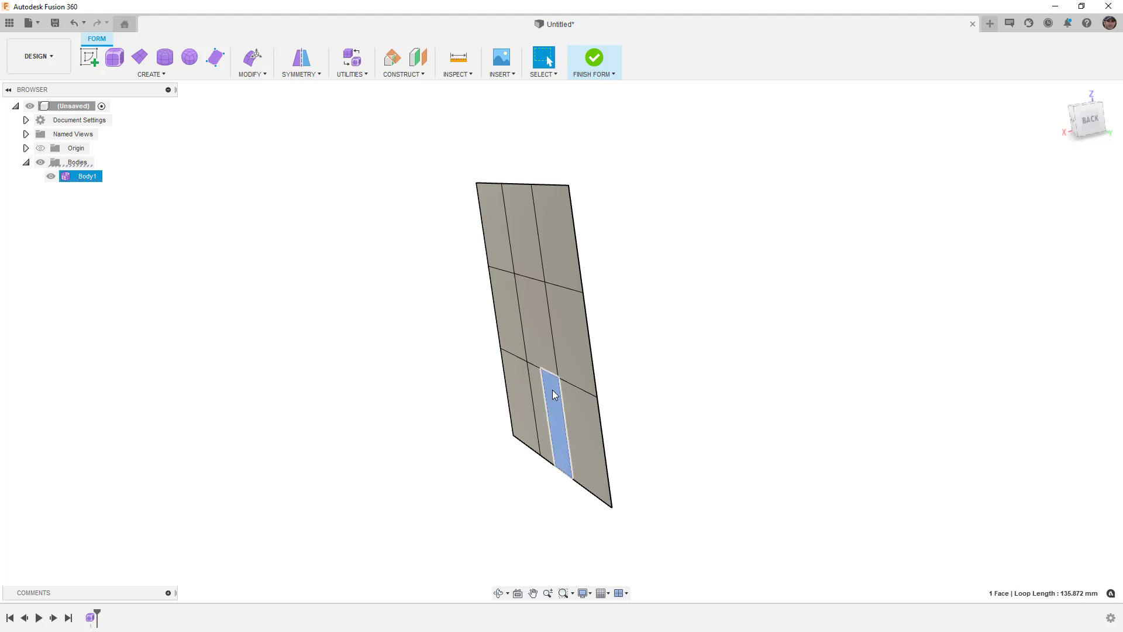
{"action": "left_click", "coordinate": [799, 302]}
{"action": "key", "text": "ctrl+z"}
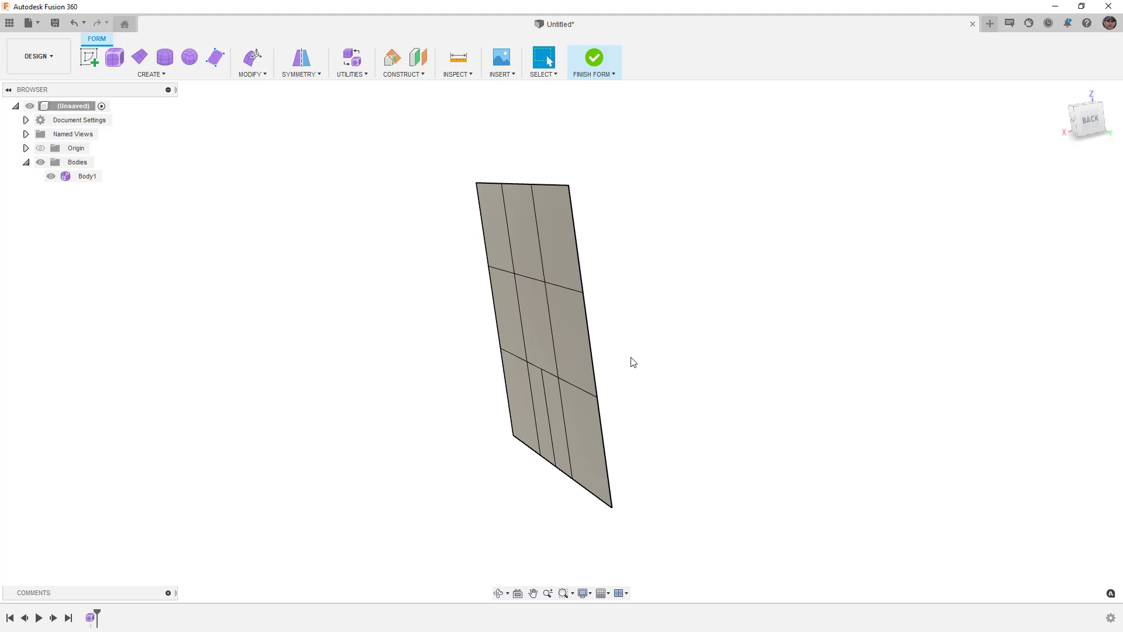
{"action": "mouse_move", "coordinate": [614, 427]}
{"action": "middle_mouse_down", "text": "shift"}
{"action": "mouse_move", "coordinate": [579, 427]}
{"action": "mouse_move", "coordinate": [631, 425]}
{"action": "middle_mouse_up", "text": "shift"}
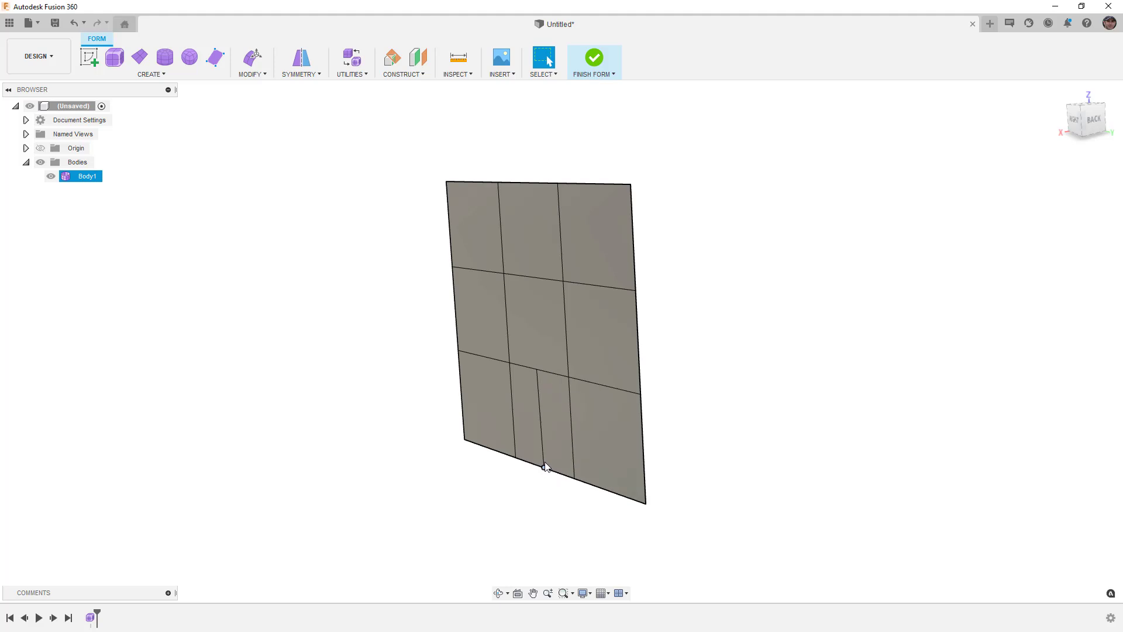
Shift the short T-point edge 25 mm with Edit Form, checking the fold from several angles.
{"action": "left_click", "coordinate": [542, 422]}
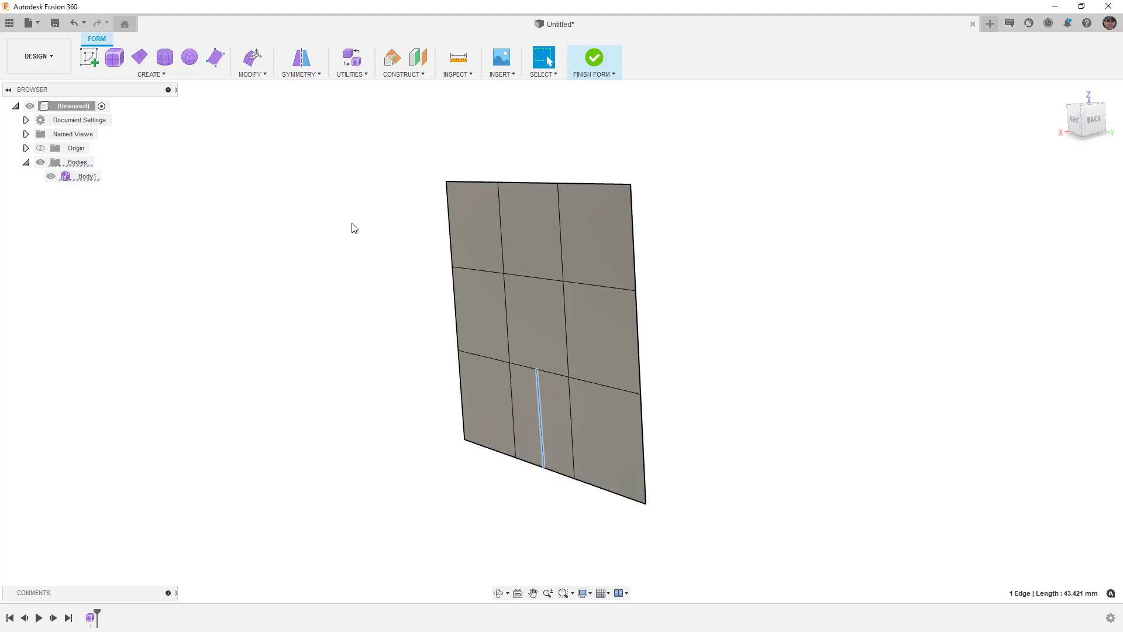
{"action": "left_click", "coordinate": [250, 58]}
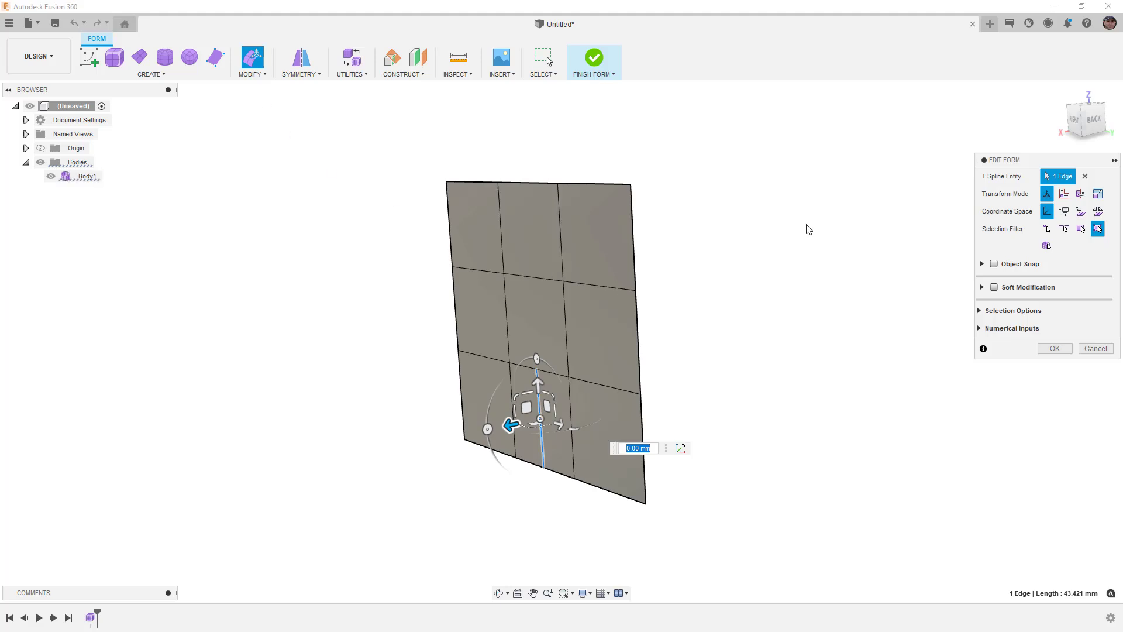
{"action": "left_click_drag", "start_coordinate": [511, 425], "coordinate": [454, 437]}
{"action": "middle_click_drag", "start_coordinate": [454, 438], "coordinate": [632, 450], "text": "shift"}
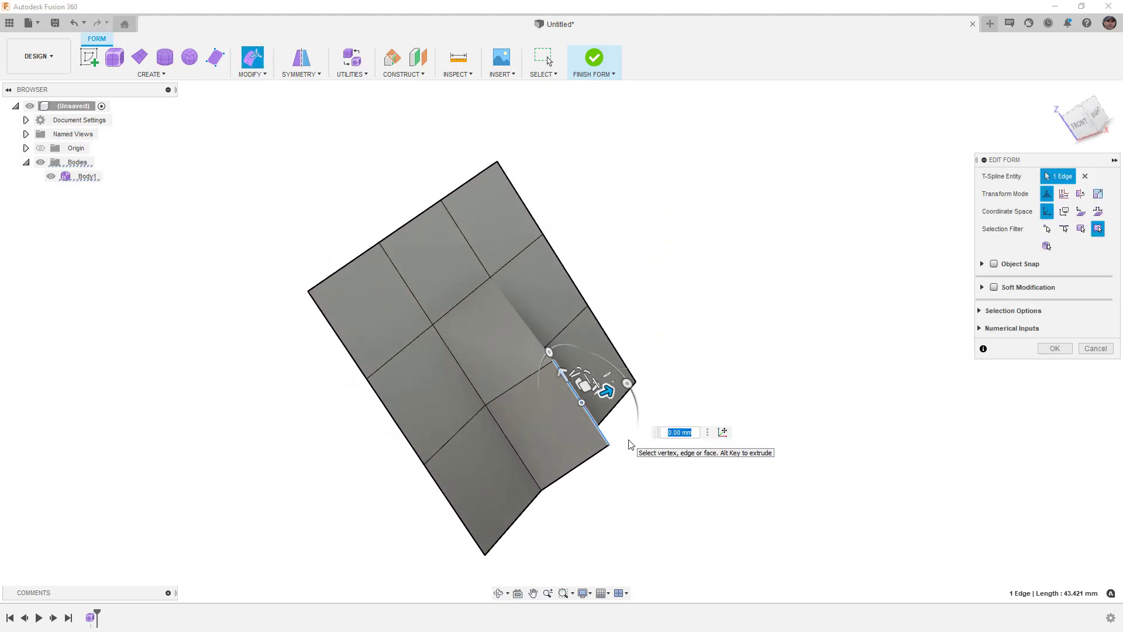
{"action": "middle_click_drag", "start_coordinate": [622, 551], "coordinate": [609, 454], "text": "shift"}
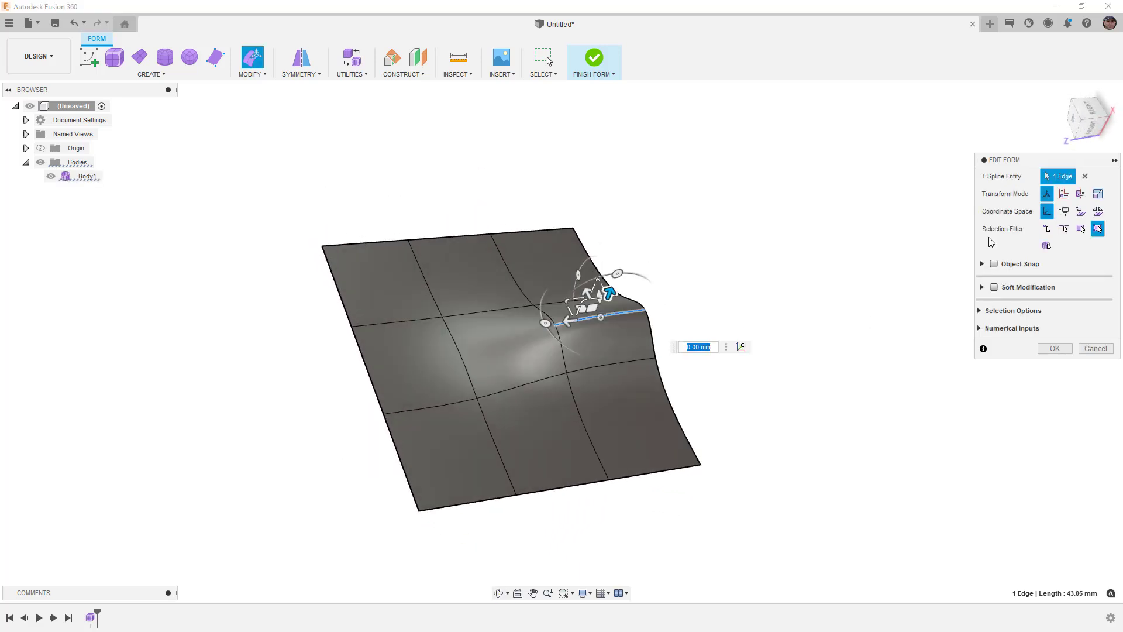
{"action": "left_click", "coordinate": [1091, 125]}
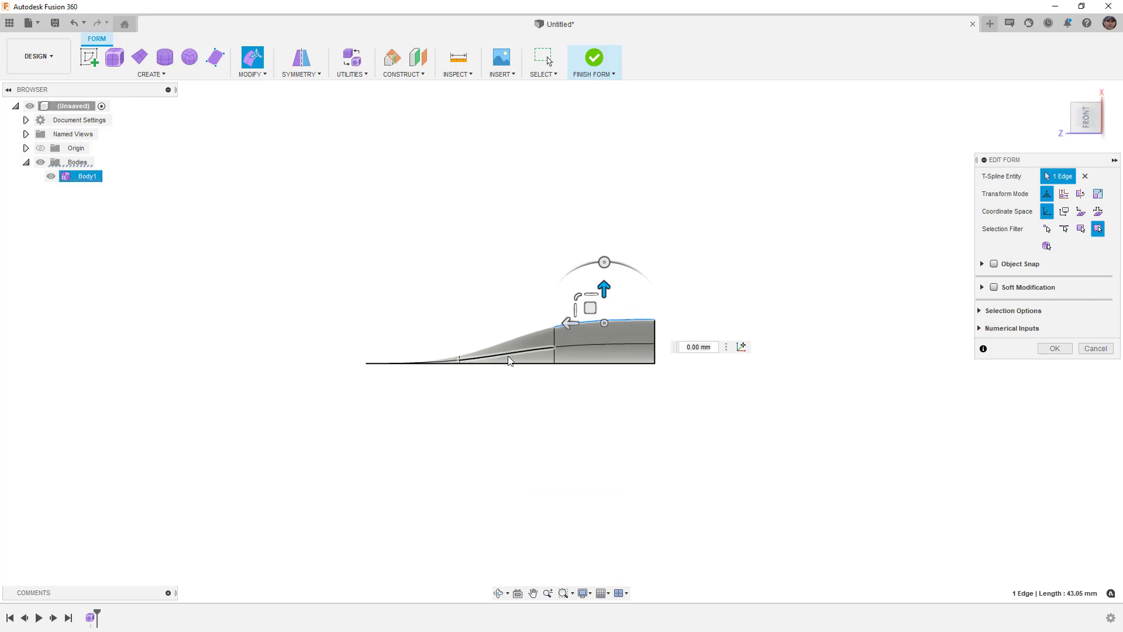
{"action": "scroll", "coordinate": [508, 359], "scroll_direction": "up", "scroll_amount": 2}
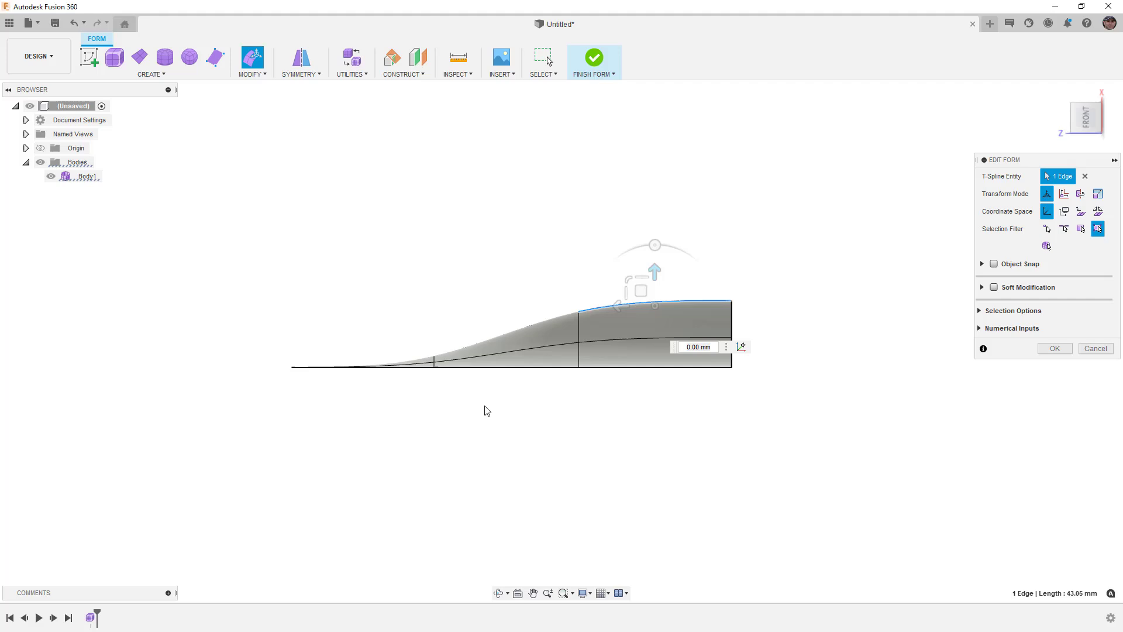
{"action": "middle_click_drag", "start_coordinate": [484, 409], "coordinate": [577, 406], "text": "shift"}
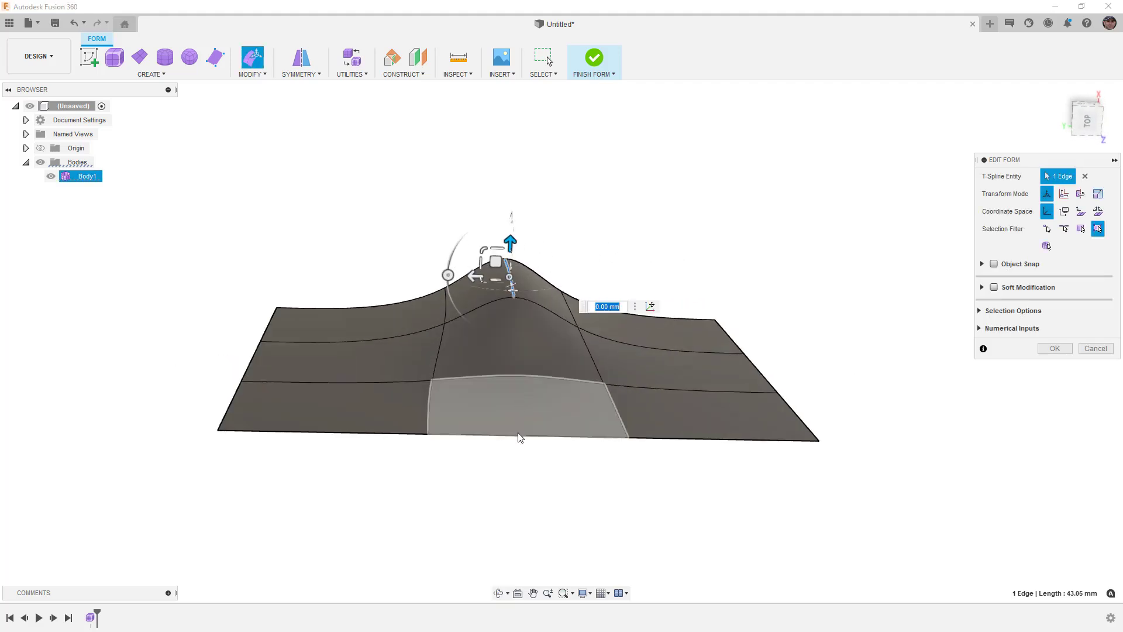
{"action": "middle_click_drag", "start_coordinate": [528, 415], "coordinate": [464, 422], "text": "shift"}
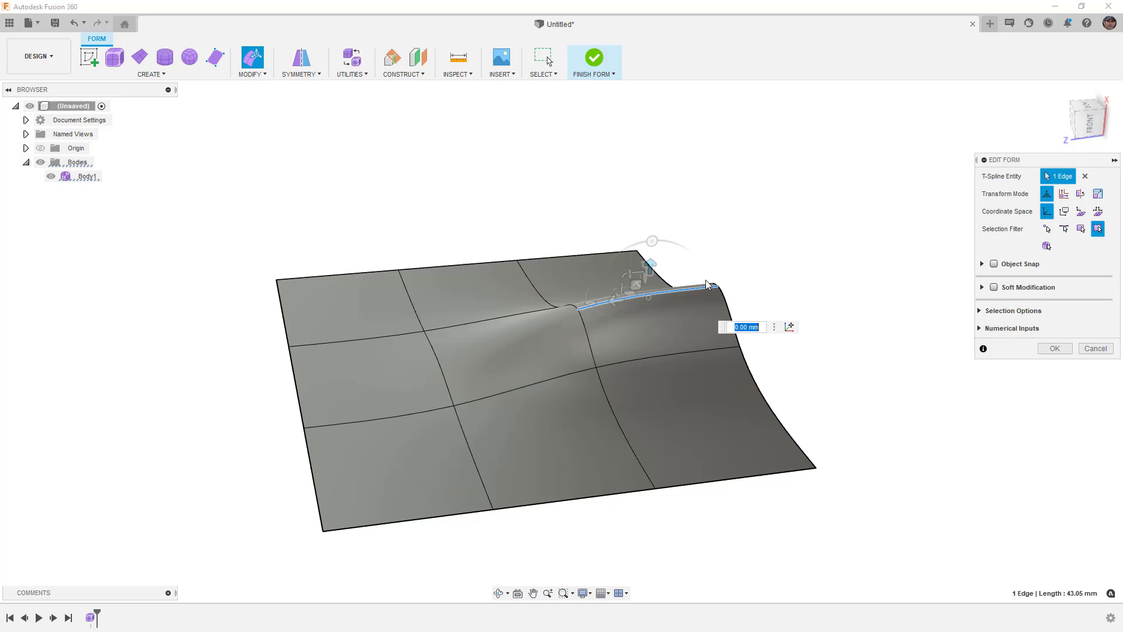
Raise the edge 40 mm into a tall ridge, check it in box display, and confirm.
{"action": "left_click_drag", "start_coordinate": [652, 259], "coordinate": [655, 140]}
{"action": "middle_click_drag", "start_coordinate": [655, 140], "coordinate": [544, 268], "text": "shift"}
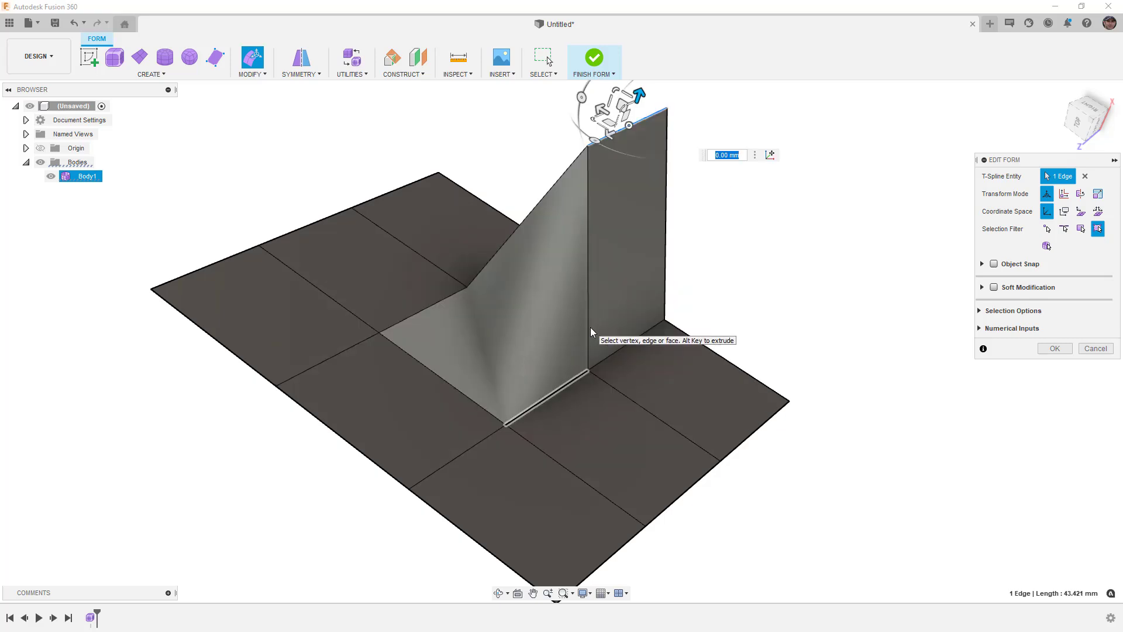
{"action": "key", "text": "alt+1"}
{"action": "middle_click_drag", "start_coordinate": [591, 328], "coordinate": [539, 237], "text": "shift"}
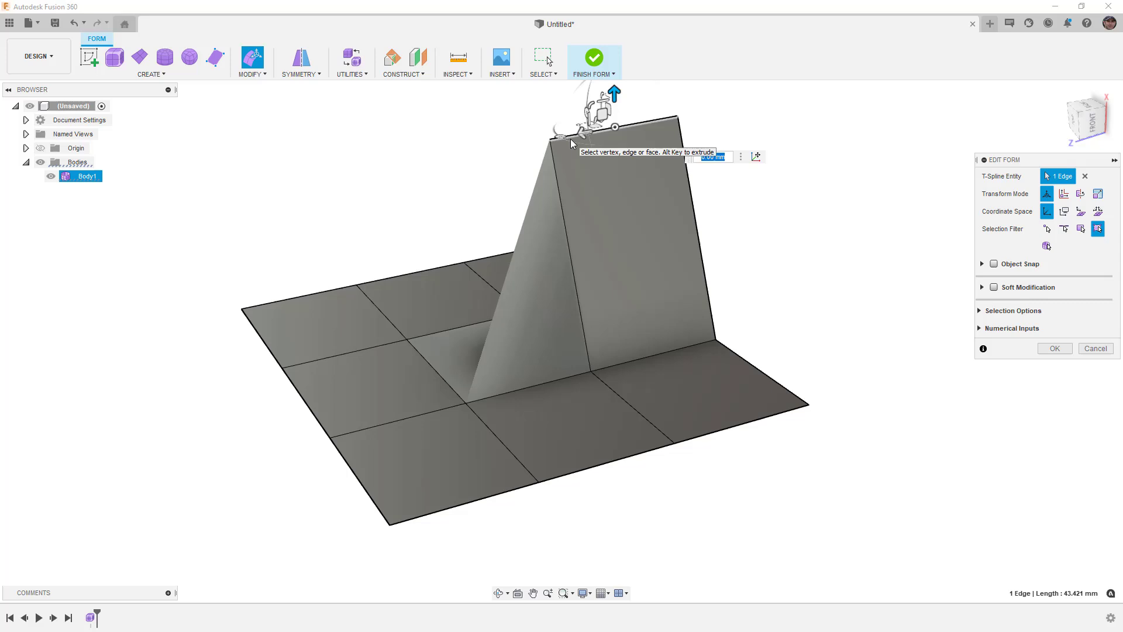
{"action": "middle_click_drag", "start_coordinate": [547, 308], "coordinate": [588, 322], "text": "shift"}
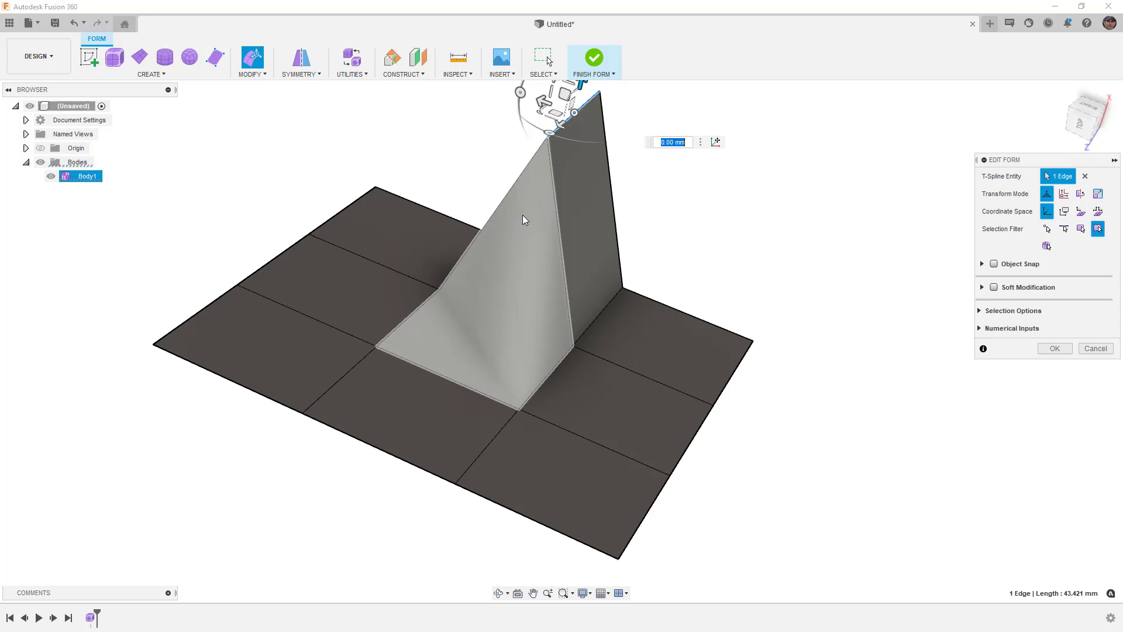
{"action": "left_click", "coordinate": [736, 249]}
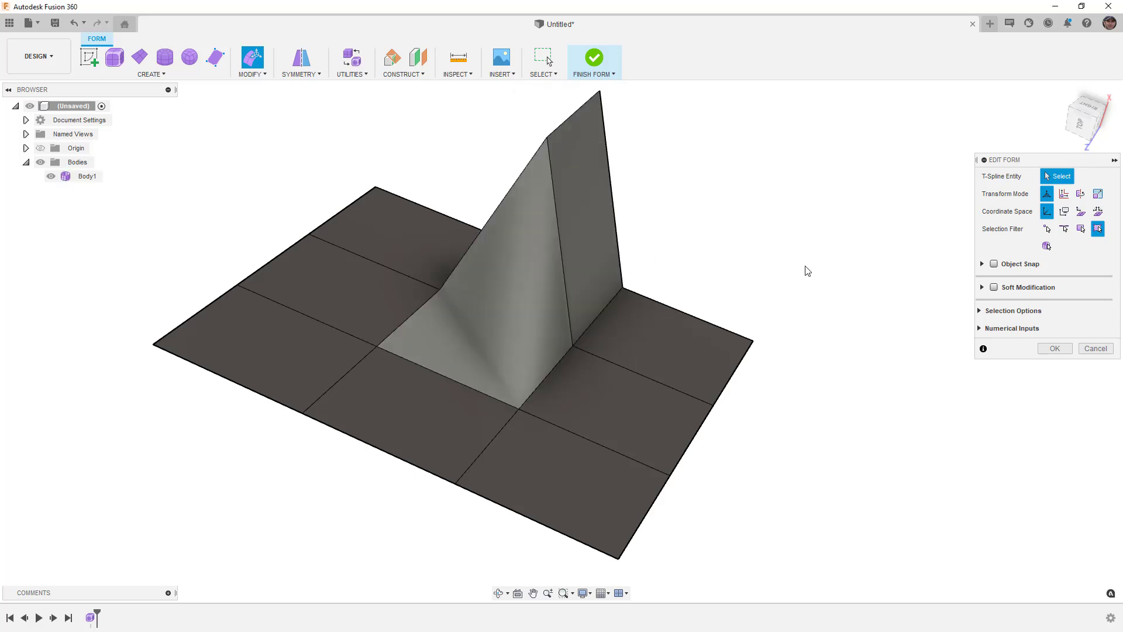
Confirm the reshape, view the plane from the right, deselect Body1 and zoom in.
{"action": "left_click", "coordinate": [1050, 349]}
{"action": "left_click", "coordinate": [1089, 107]}
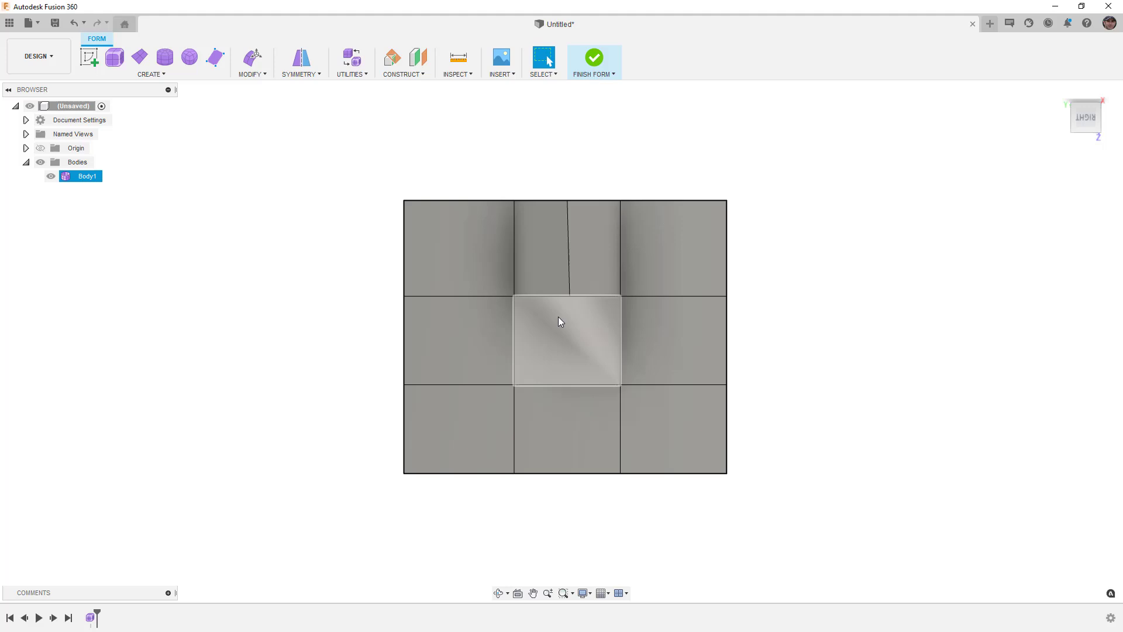
{"action": "left_click", "coordinate": [762, 322]}
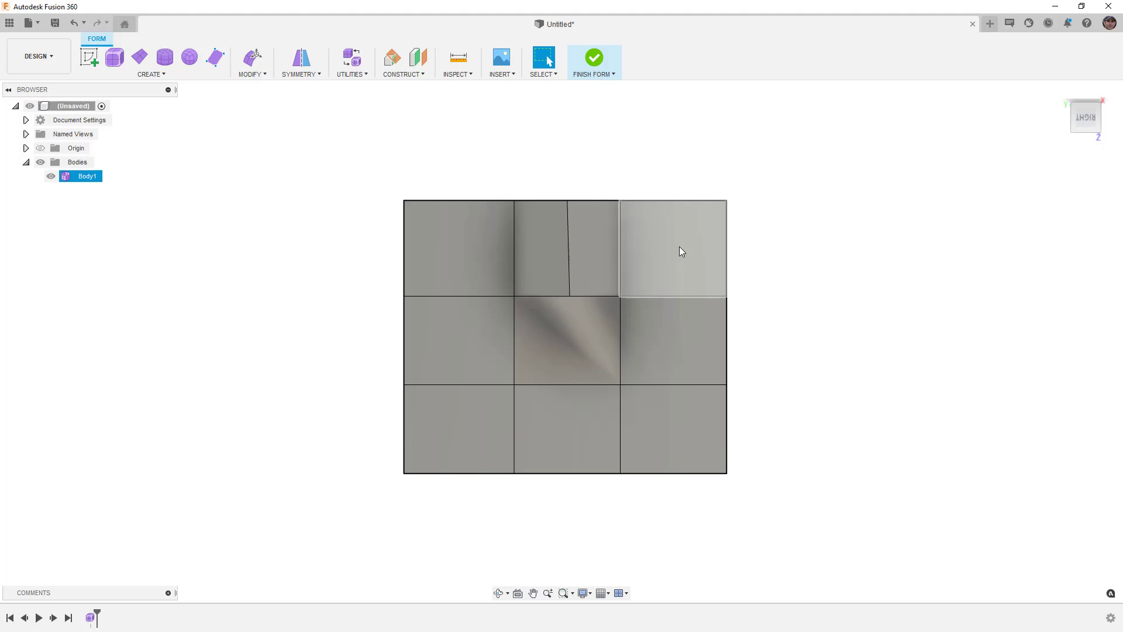
{"action": "scroll", "coordinate": [574, 303], "scroll_direction": "up", "scroll_amount": 2}
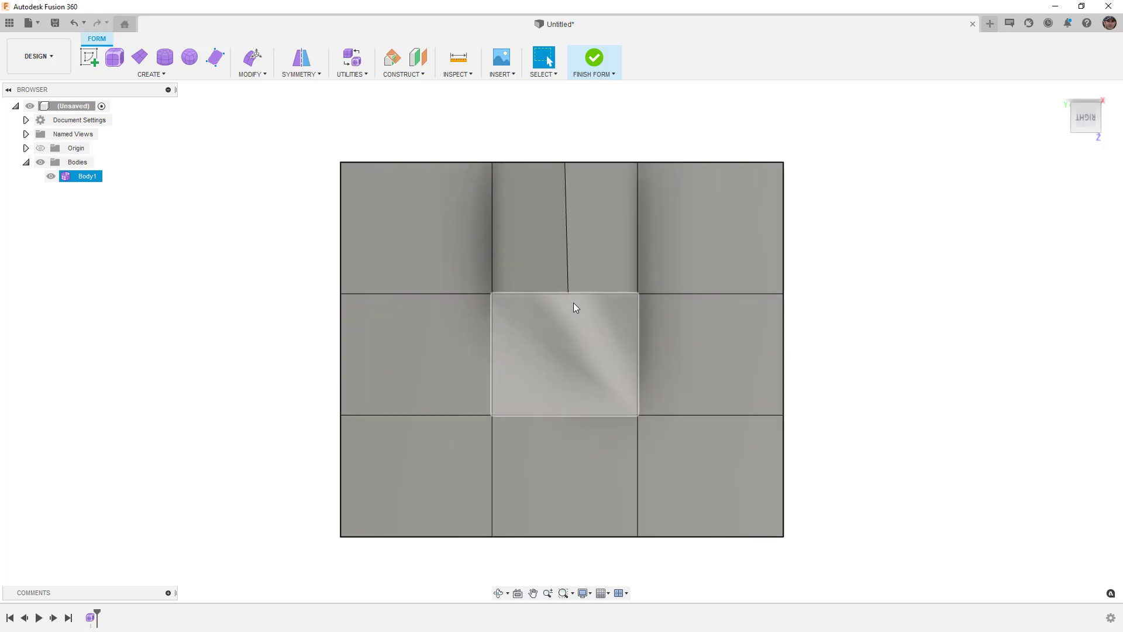
Insert an edge from the T point to the centre patch's lower-right corner.
{"action": "left_click", "coordinate": [261, 75]}
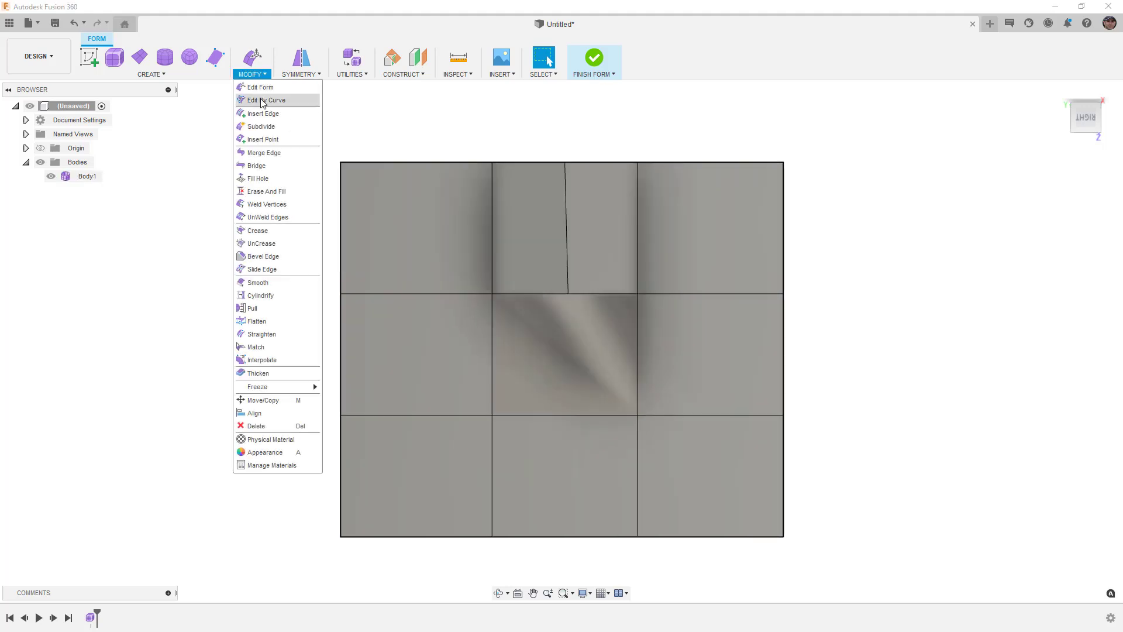
{"action": "left_click", "coordinate": [265, 139]}
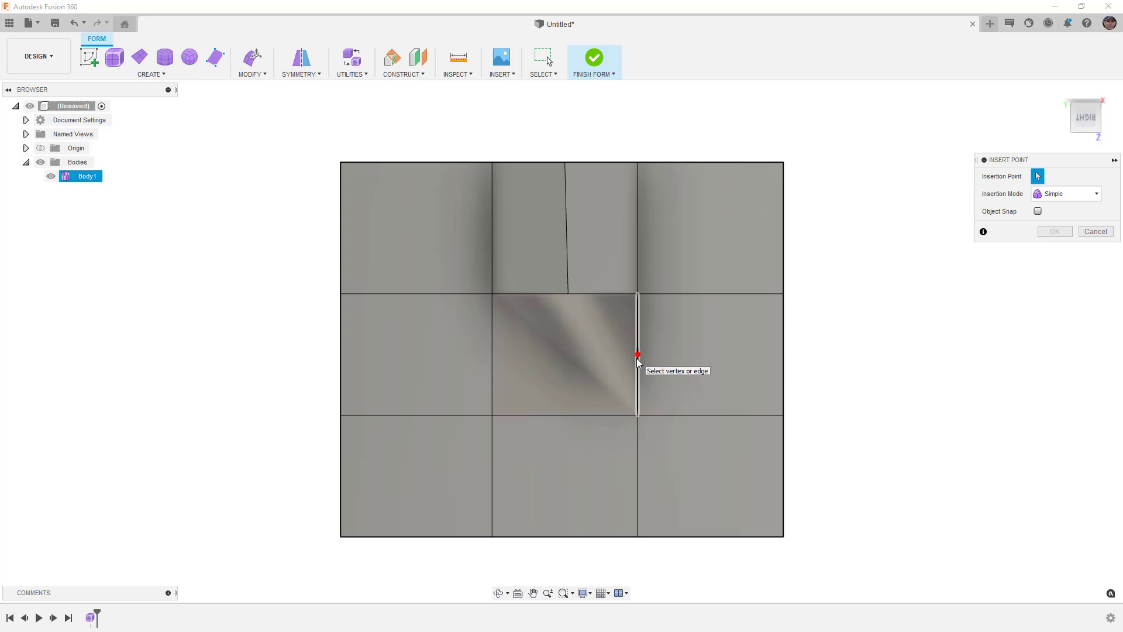
{"action": "left_click", "coordinate": [567, 293]}
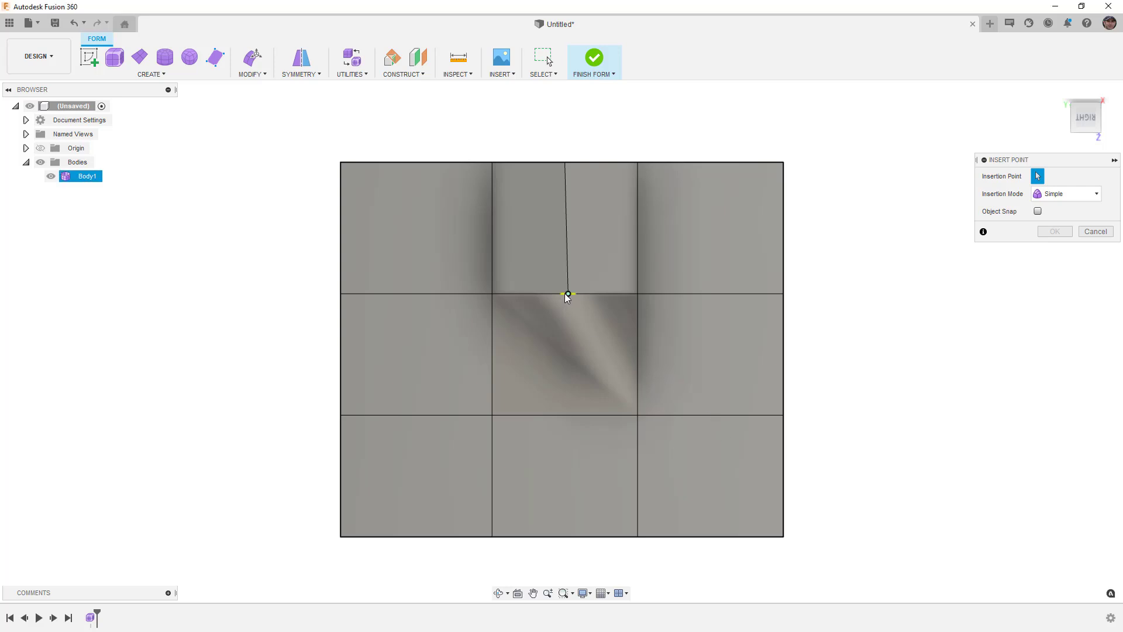
{"action": "left_click", "coordinate": [638, 414]}
{"action": "left_click", "coordinate": [1049, 238]}
Inspect the new edge on the spike, alternating between box (Alt+1) and smooth (Alt+3) display.
{"action": "middle_click_drag", "start_coordinate": [768, 357], "coordinate": [695, 410], "text": "shift"}
{"action": "left_click_drag", "start_coordinate": [695, 410], "coordinate": [701, 373]}
{"action": "key", "text": "Escape"}
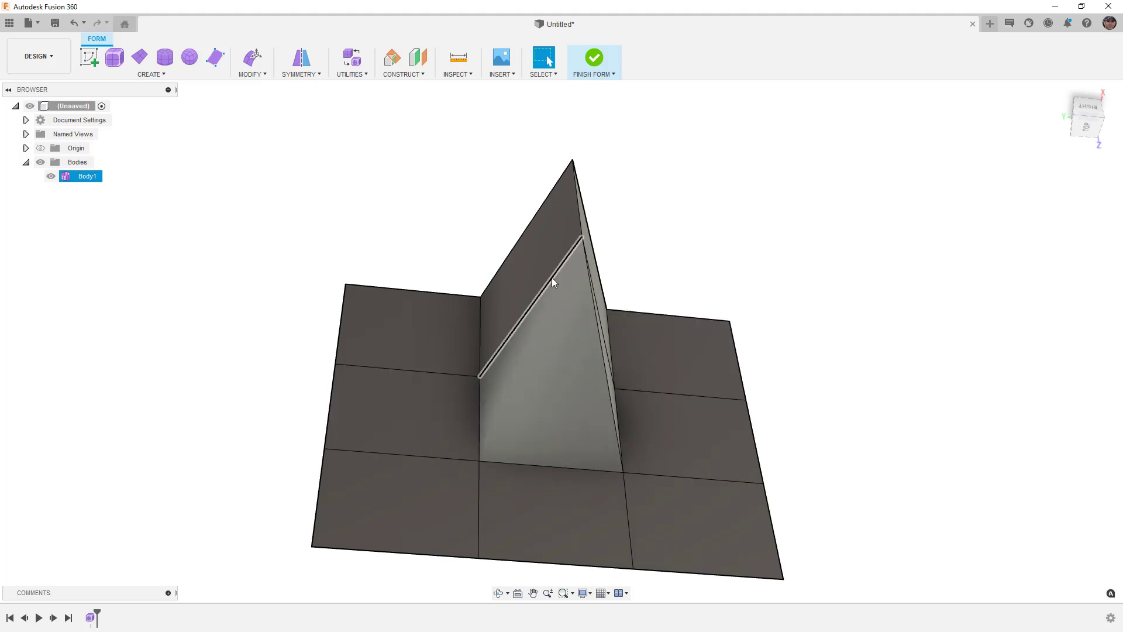
{"action": "middle_click_drag", "start_coordinate": [607, 375], "coordinate": [608, 413], "text": "shift"}
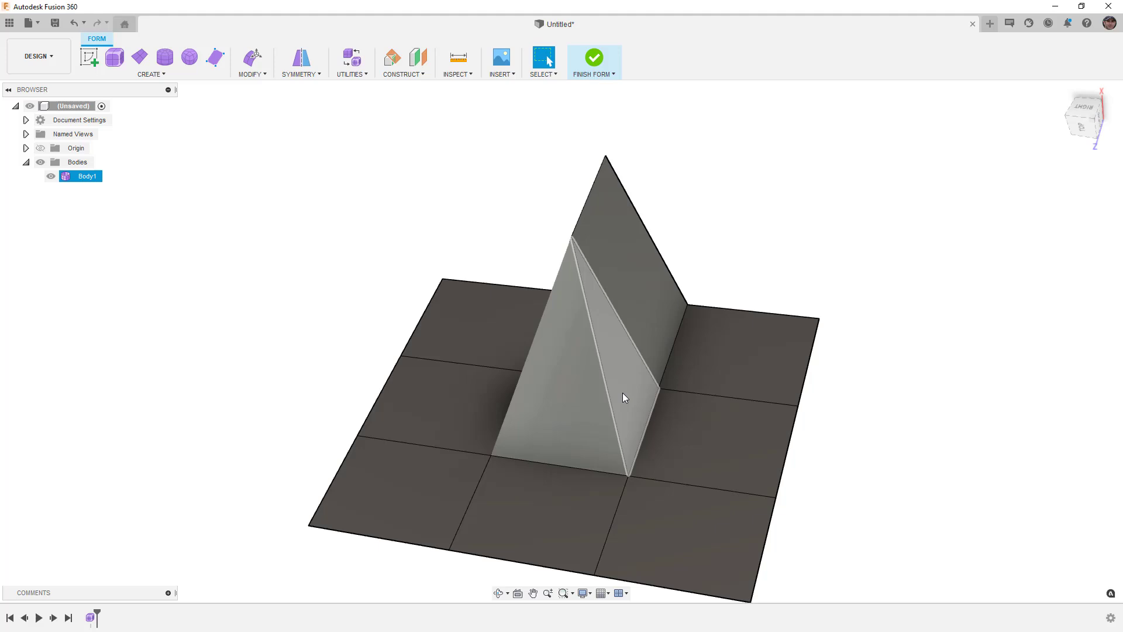
{"action": "key", "text": "alt+3"}
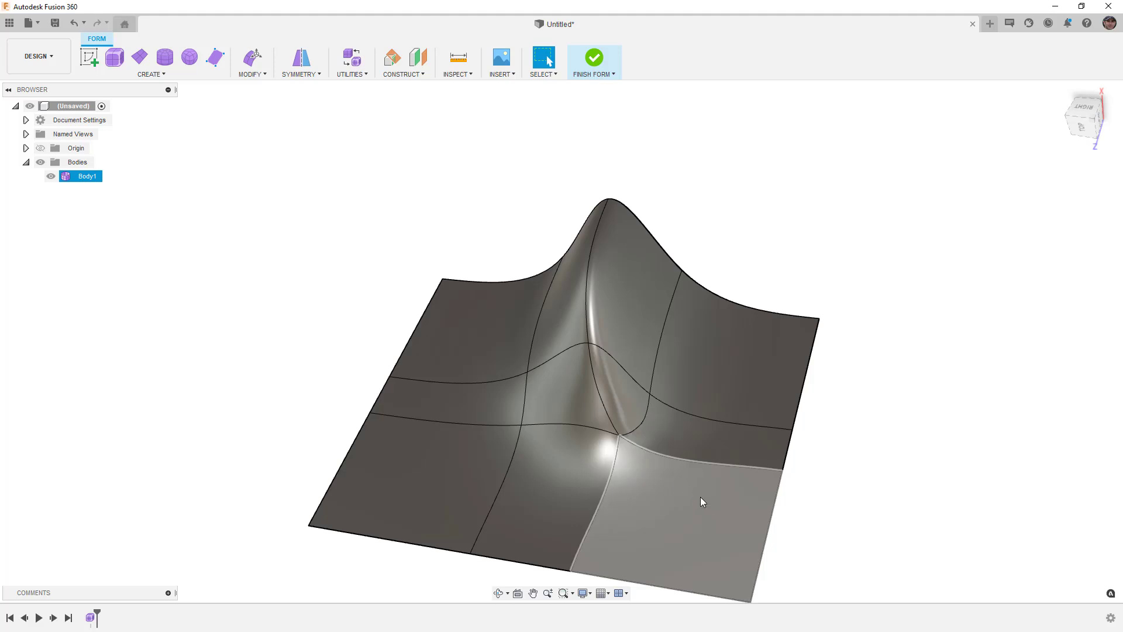
{"action": "middle_click_drag", "start_coordinate": [701, 497], "coordinate": [724, 483], "text": "shift"}
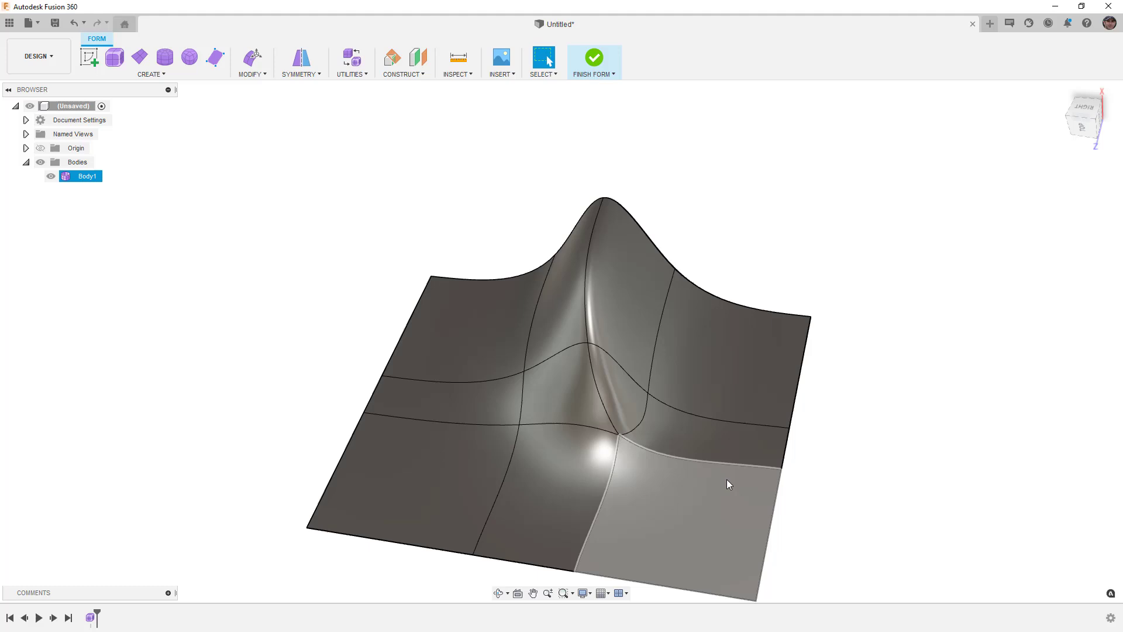
{"action": "key", "text": "alt+1"}
{"action": "left_click", "coordinate": [612, 405]}
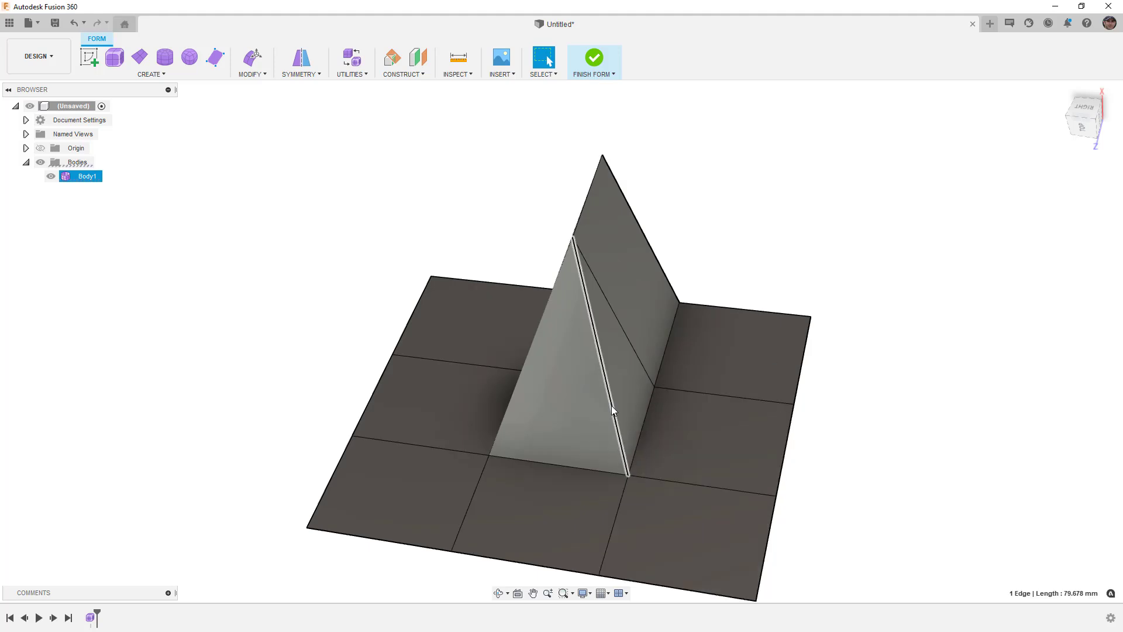
{"action": "key", "text": "alt+3"}
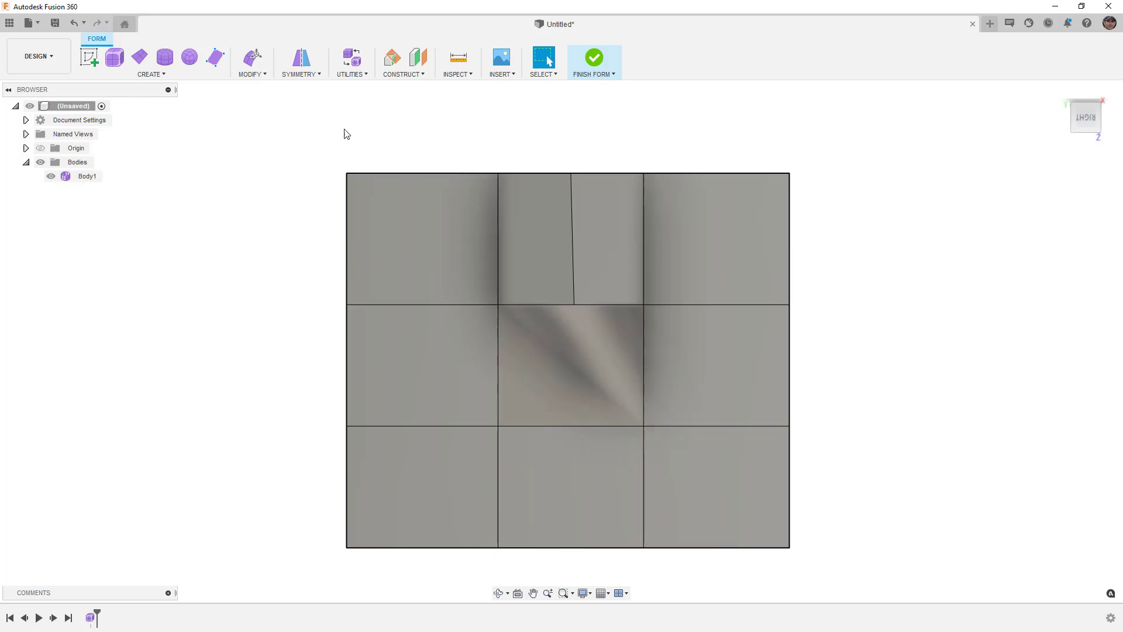
Lay out an Insert Point edge from the T vertex to the midpoint of the centre face's right edge.
{"action": "left_click", "coordinate": [253, 75]}
{"action": "left_click", "coordinate": [263, 139]}
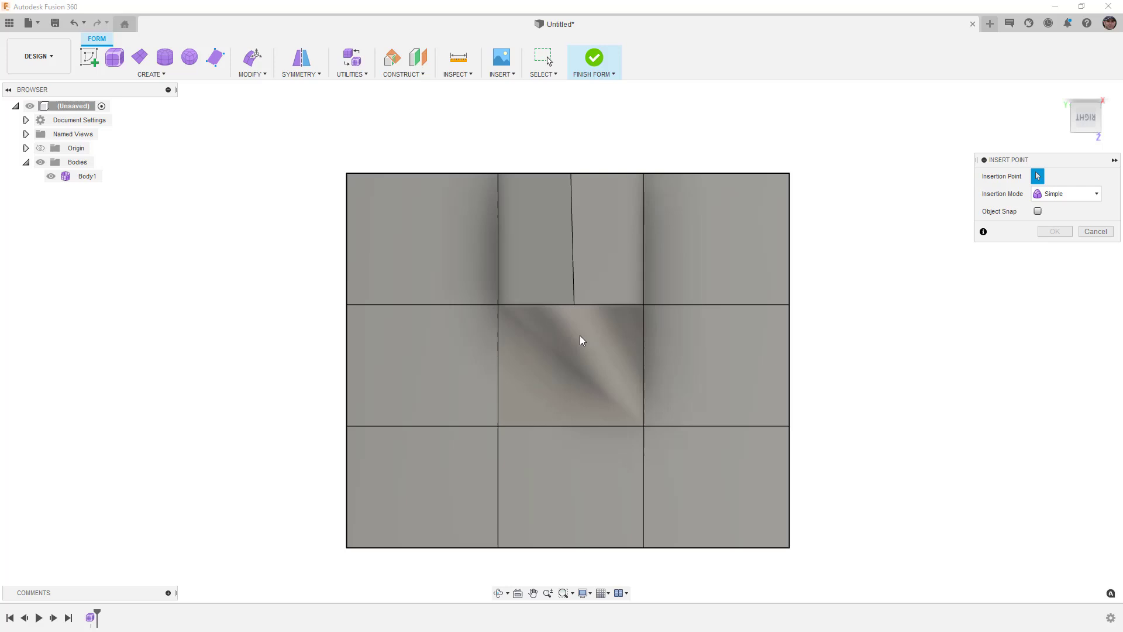
{"action": "left_click", "coordinate": [574, 303]}
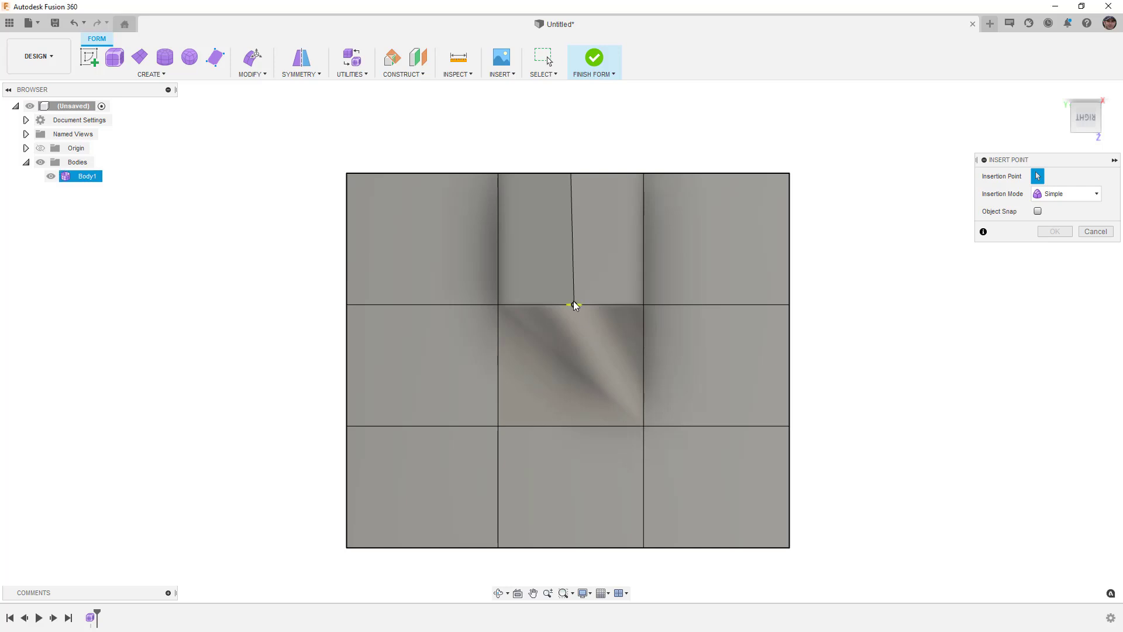
{"action": "left_click", "coordinate": [643, 365]}
Cancel the pending edge and restart Insert Point from the top-edge vertex to the centre face's right edge.
{"action": "left_click", "coordinate": [1094, 232]}
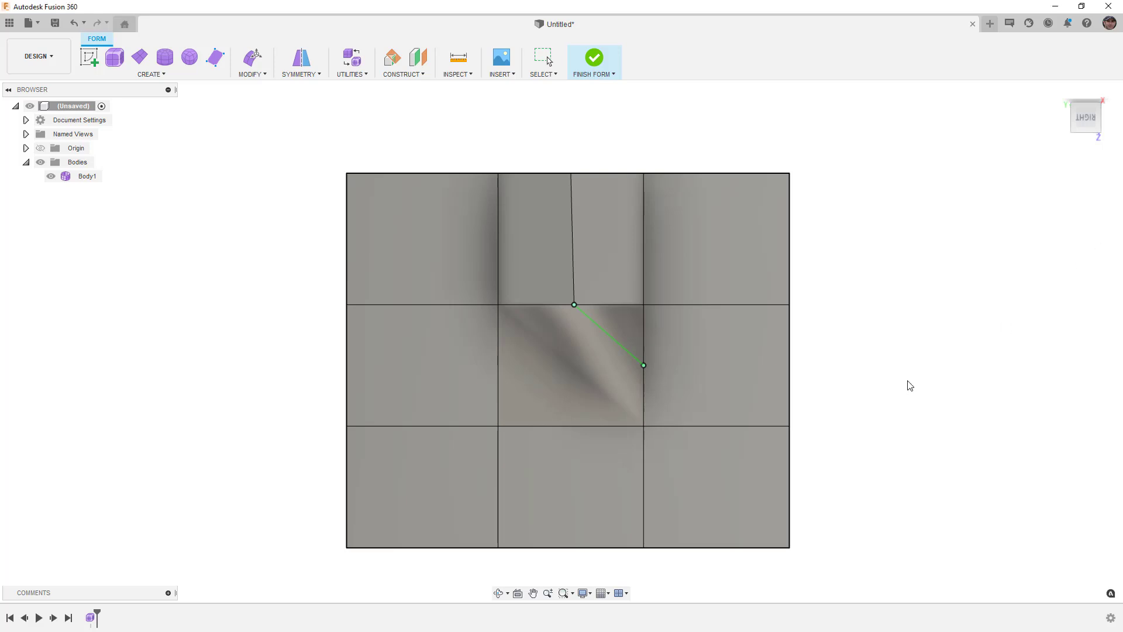
{"action": "left_click", "coordinate": [628, 358]}
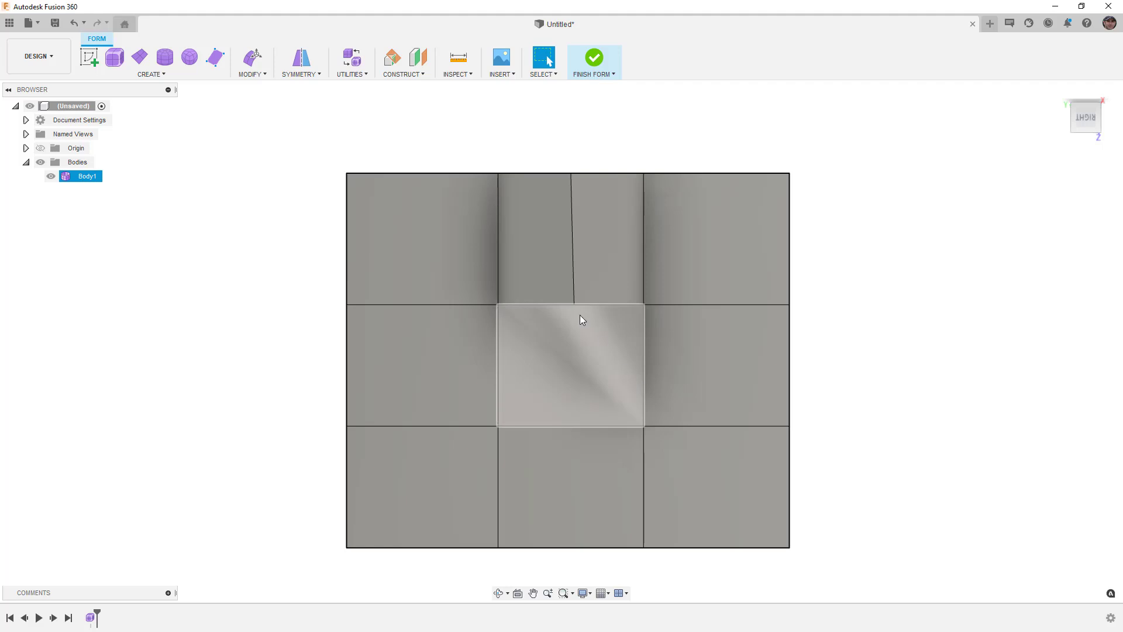
{"action": "left_click", "coordinate": [362, 192]}
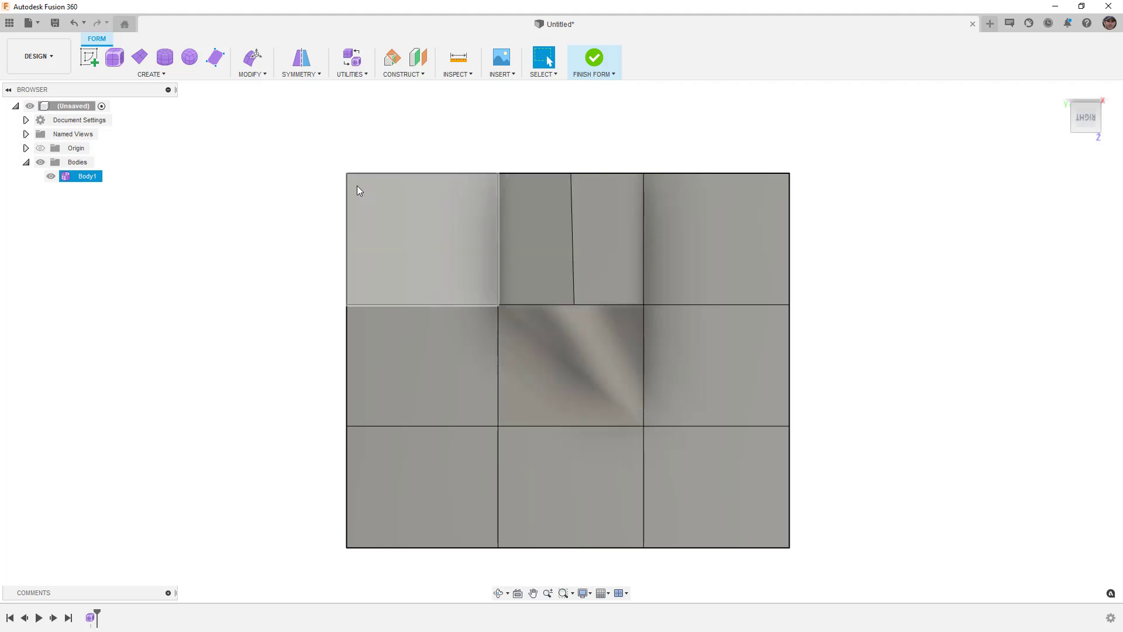
{"action": "left_click", "coordinate": [253, 70]}
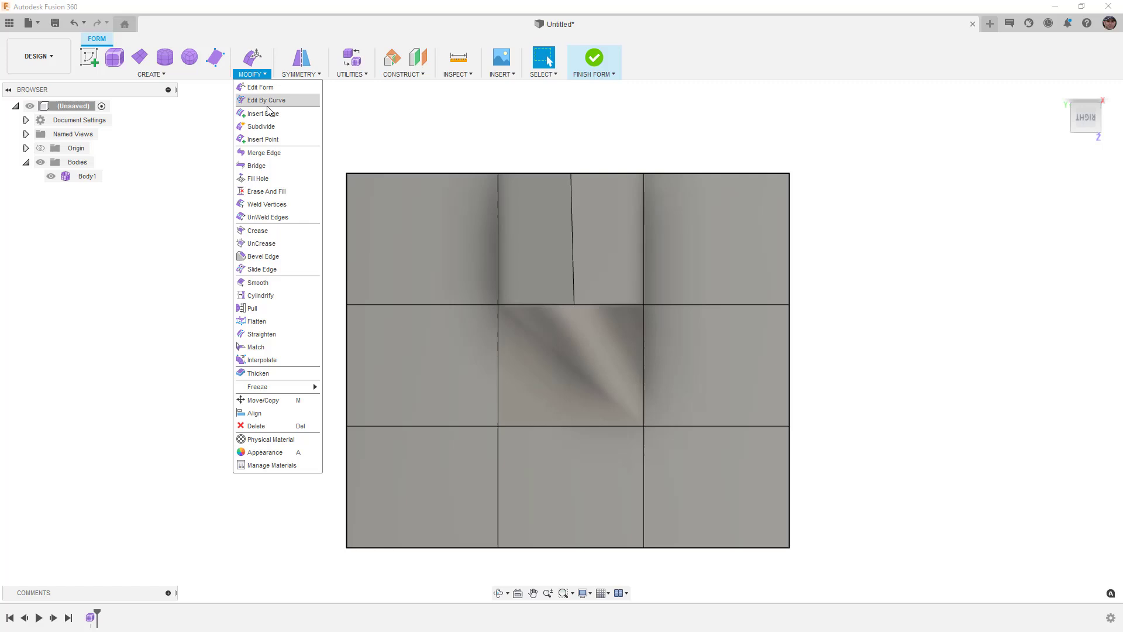
{"action": "left_click", "coordinate": [274, 143]}
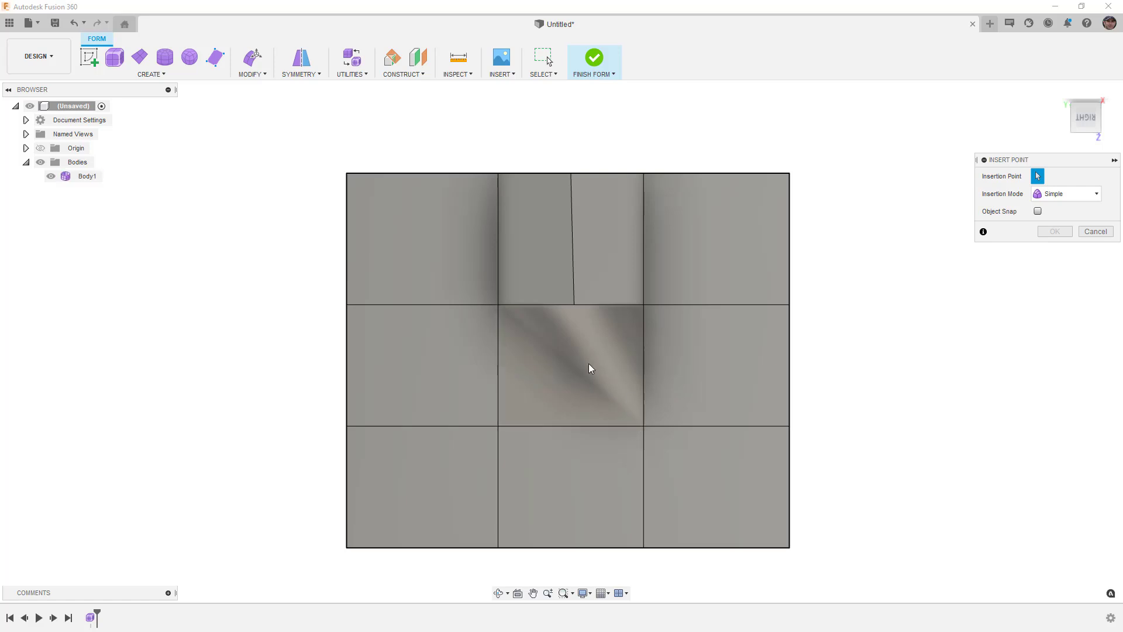
{"action": "left_click", "coordinate": [574, 305]}
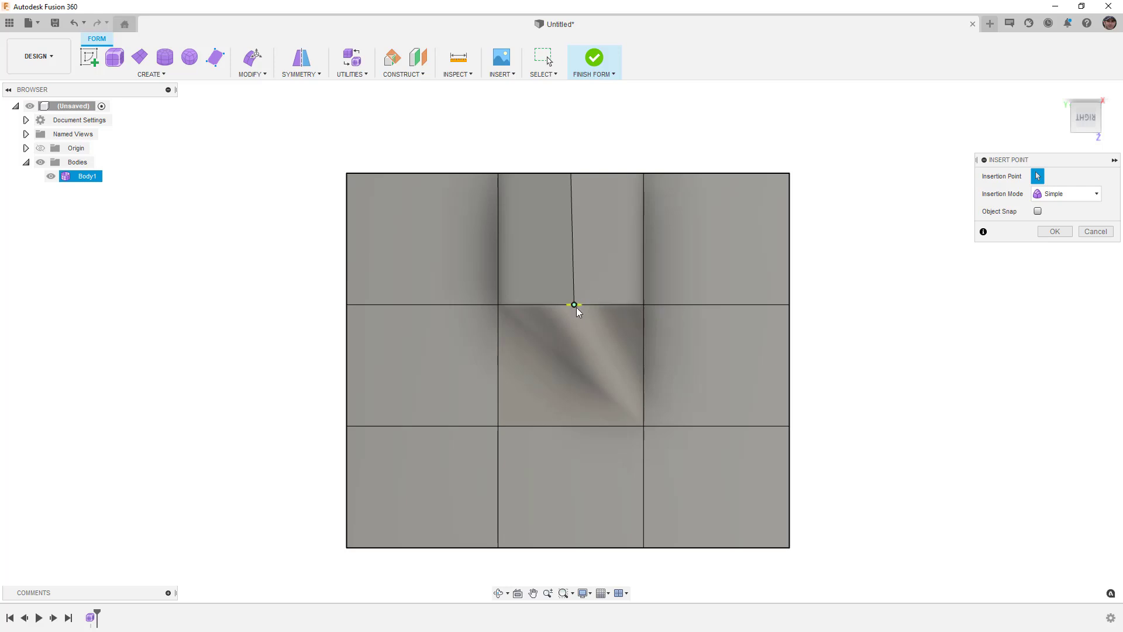
{"action": "left_click", "coordinate": [574, 304]}
{"action": "left_click", "coordinate": [645, 373]}
Commit the slanted edge and insert a point midway along it.
{"action": "left_click", "coordinate": [1054, 232]}
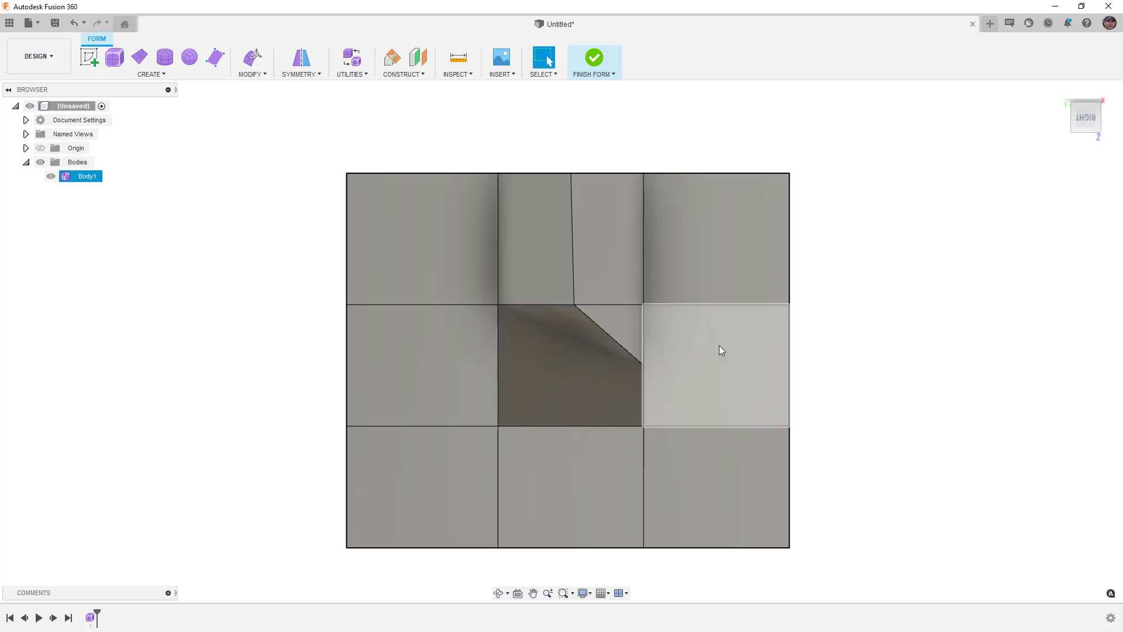
{"action": "left_click", "coordinate": [267, 77]}
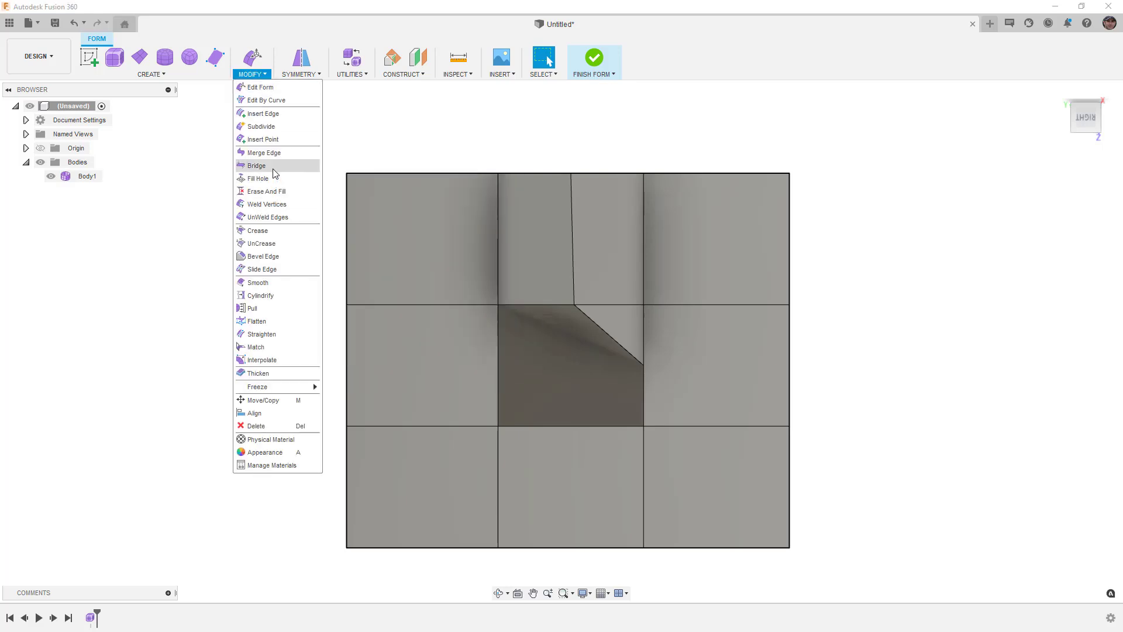
{"action": "left_click", "coordinate": [263, 140]}
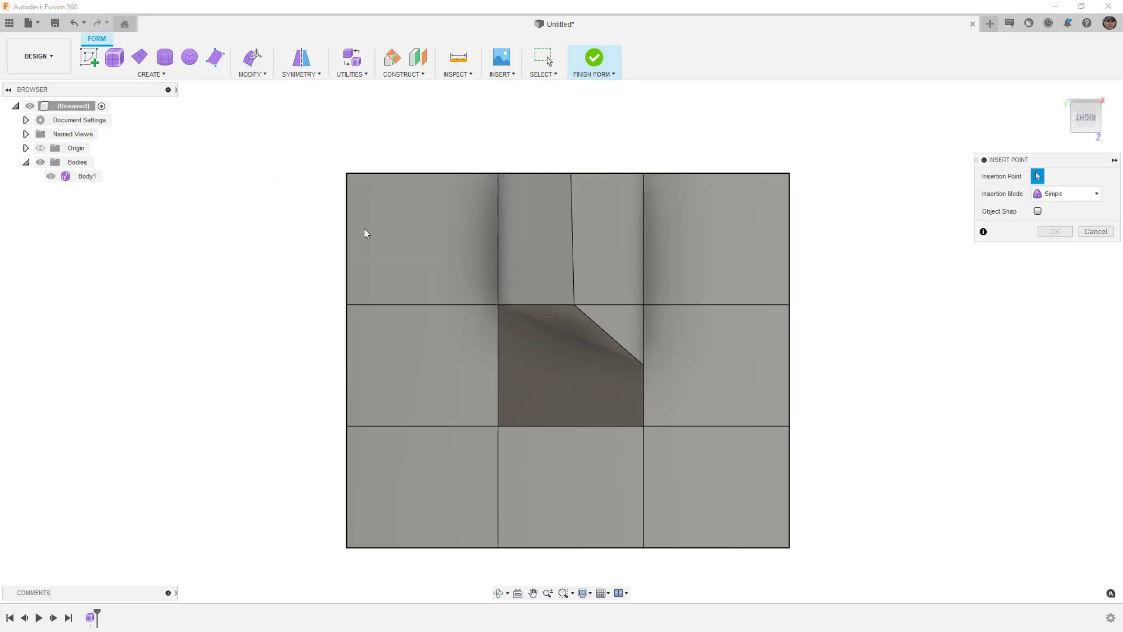
{"action": "left_click", "coordinate": [609, 335]}
{"action": "left_click", "coordinate": [1055, 232]}
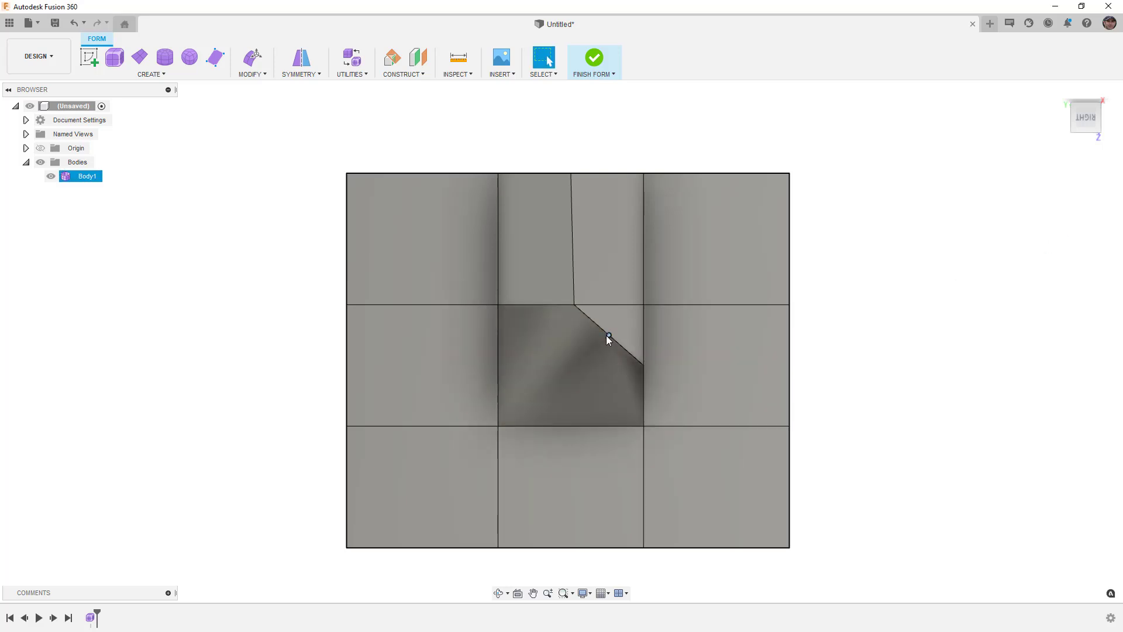
Drag the new point down-left with Edit Form so the edge bends into a right angle.
{"action": "left_click", "coordinate": [253, 57]}
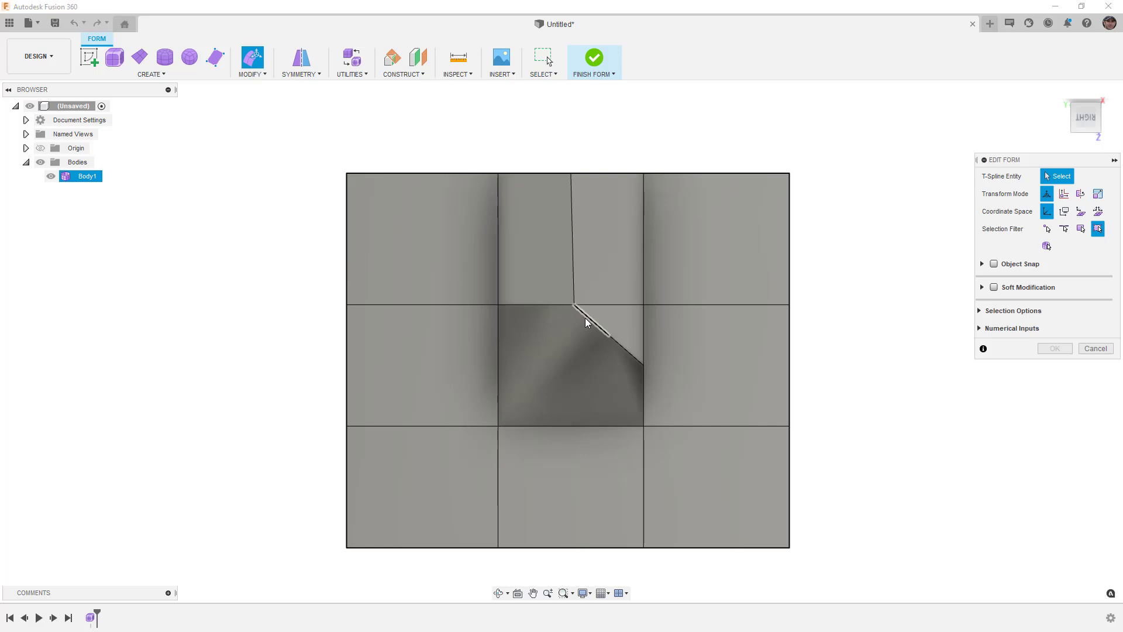
{"action": "left_click", "coordinate": [611, 335]}
{"action": "left_click_drag", "start_coordinate": [595, 349], "coordinate": [562, 379]}
{"action": "left_click", "coordinate": [619, 370]}
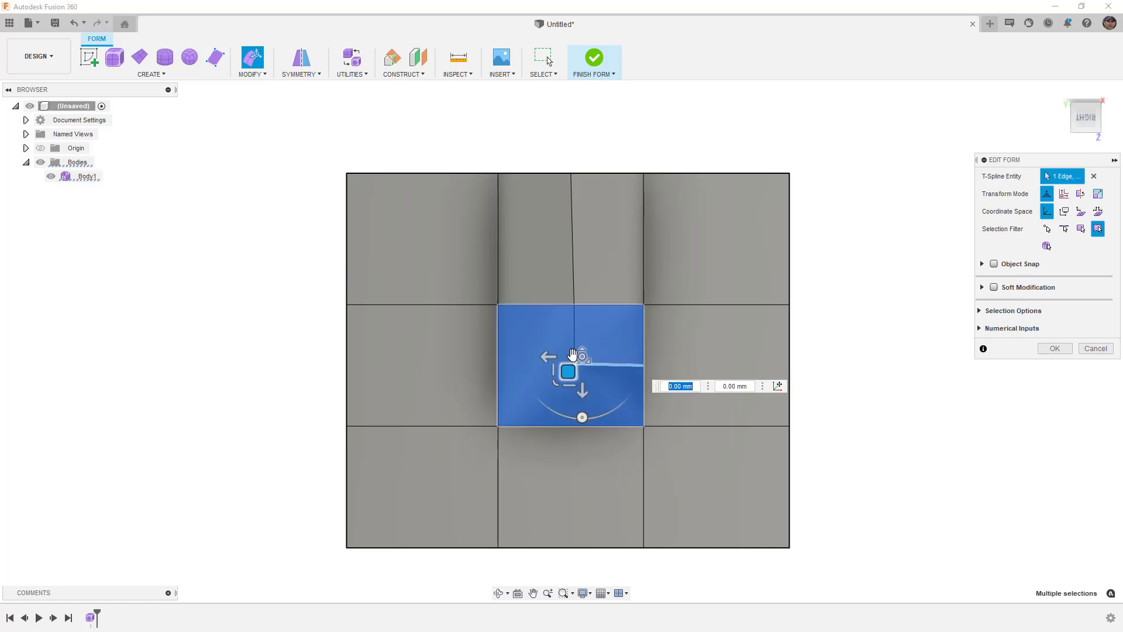
{"action": "left_click", "coordinate": [1054, 348]}
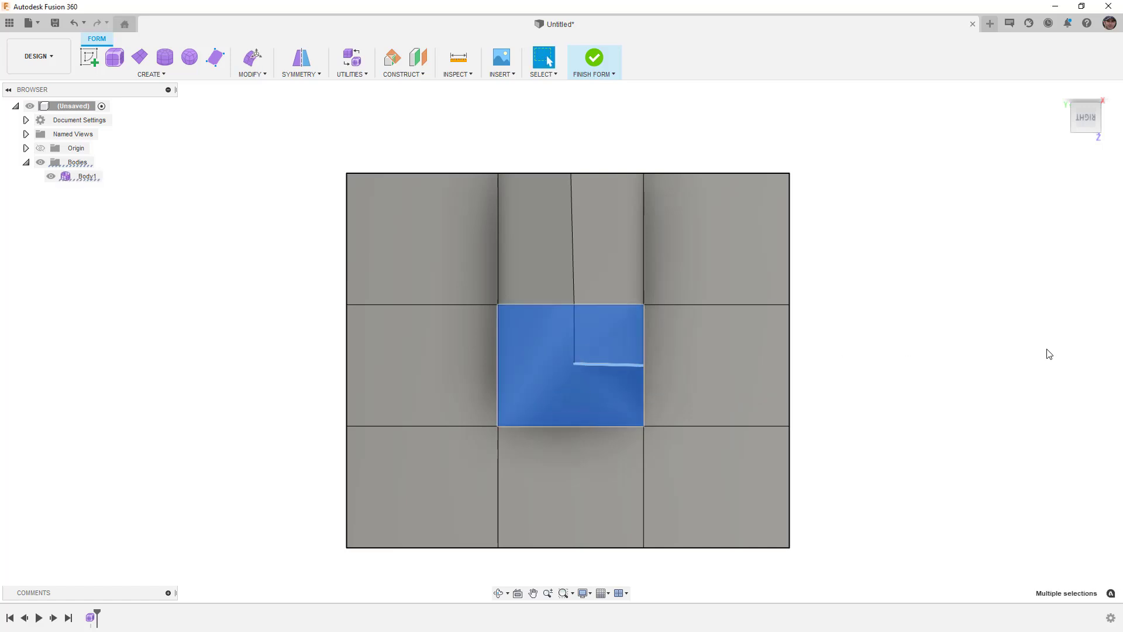
{"action": "left_click", "coordinate": [965, 341]}
{"action": "middle_click_drag", "start_coordinate": [965, 341], "coordinate": [720, 359], "text": "shift"}
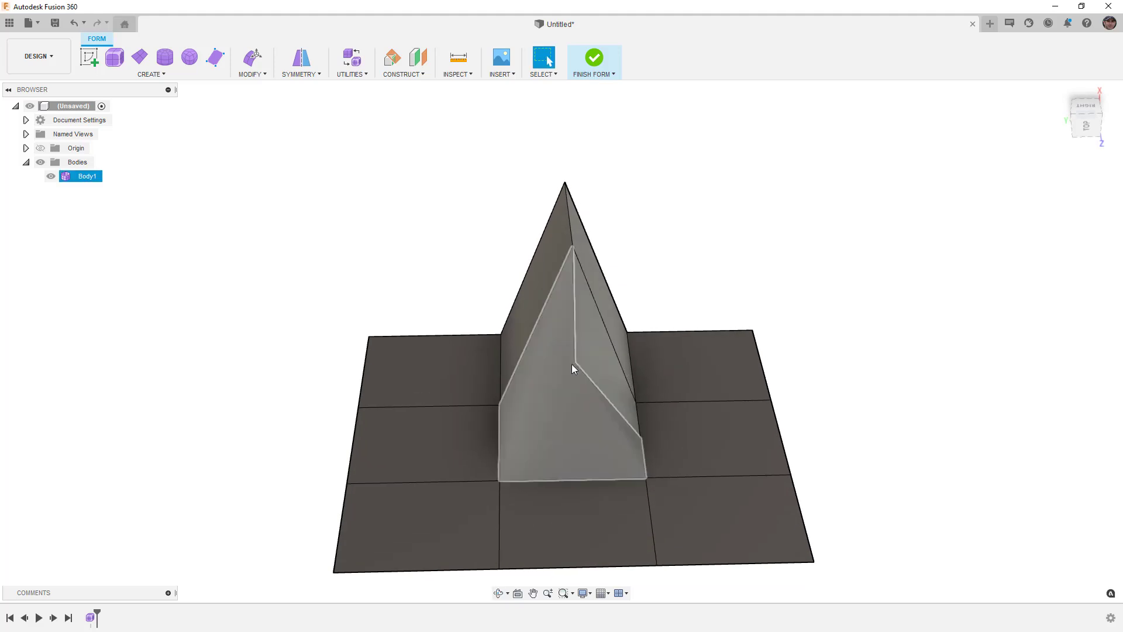
{"action": "middle_click_drag", "start_coordinate": [1028, 136], "coordinate": [1025, 223], "text": "shift"}
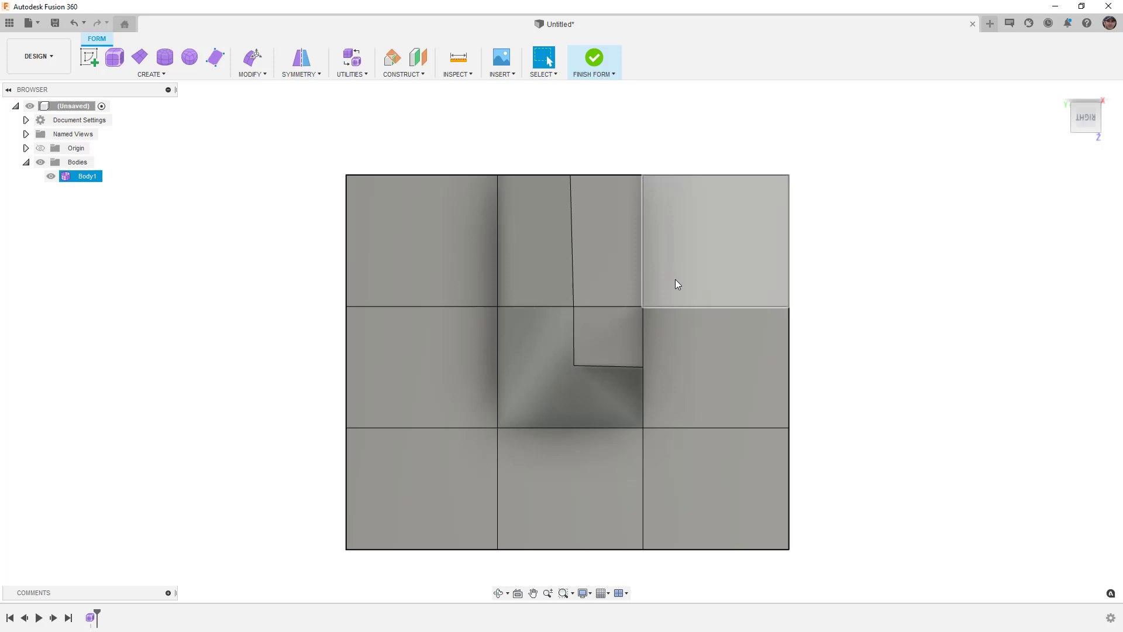
Insert an edge from the inner corner point across to the centre face's left edge.
{"action": "left_click", "coordinate": [263, 74]}
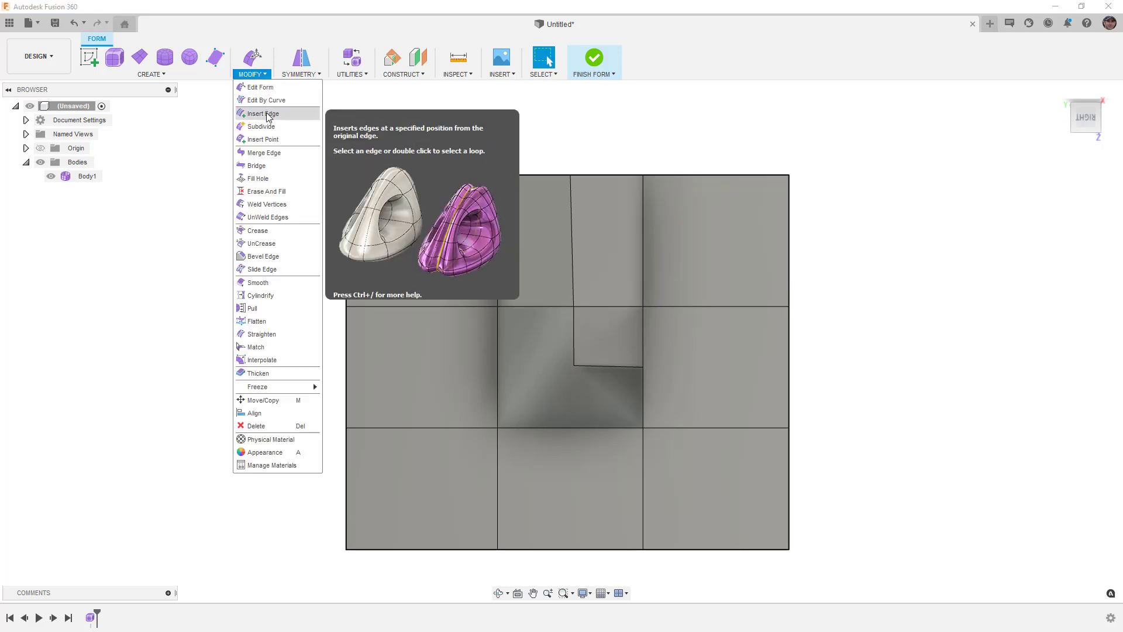
{"action": "left_click", "coordinate": [264, 140]}
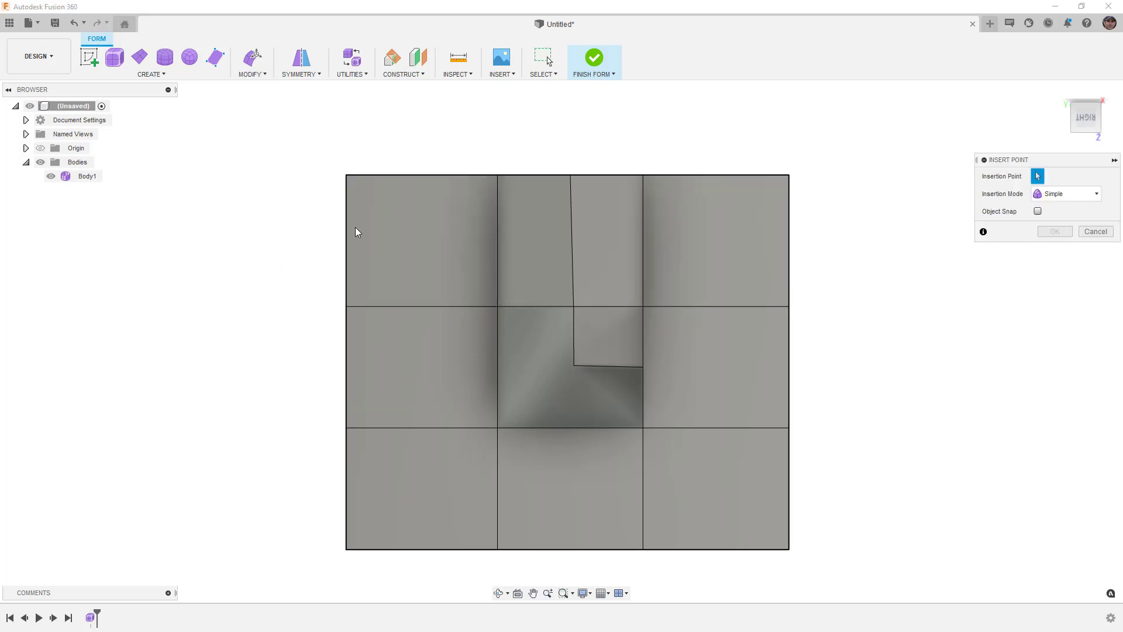
{"action": "left_click", "coordinate": [574, 366]}
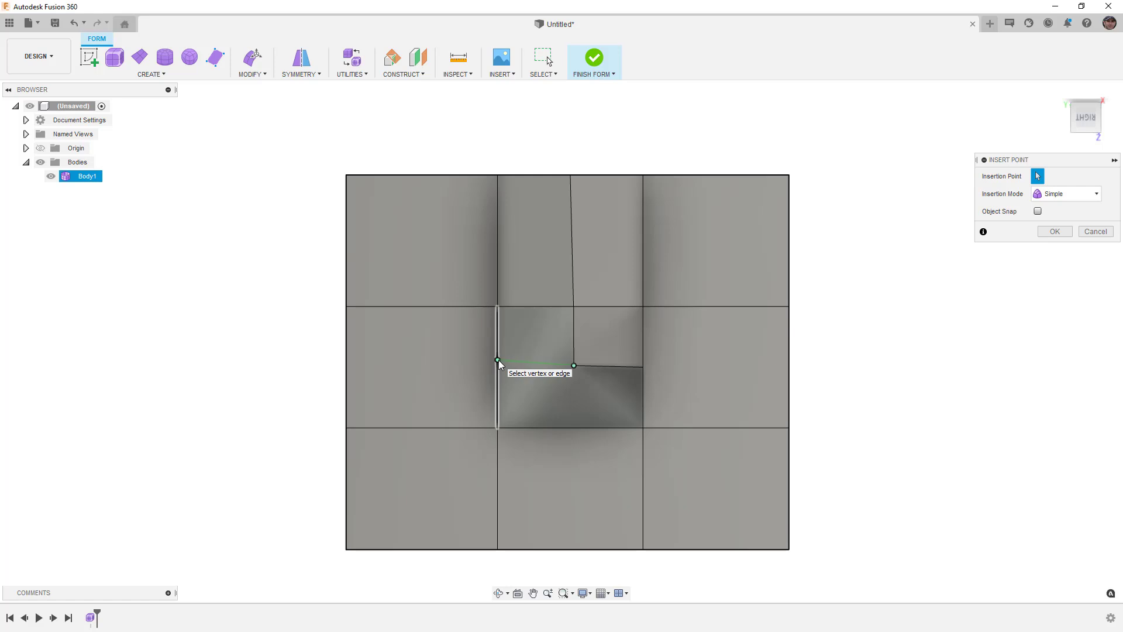
{"action": "left_click", "coordinate": [499, 360]}
{"action": "left_click", "coordinate": [1054, 231]}
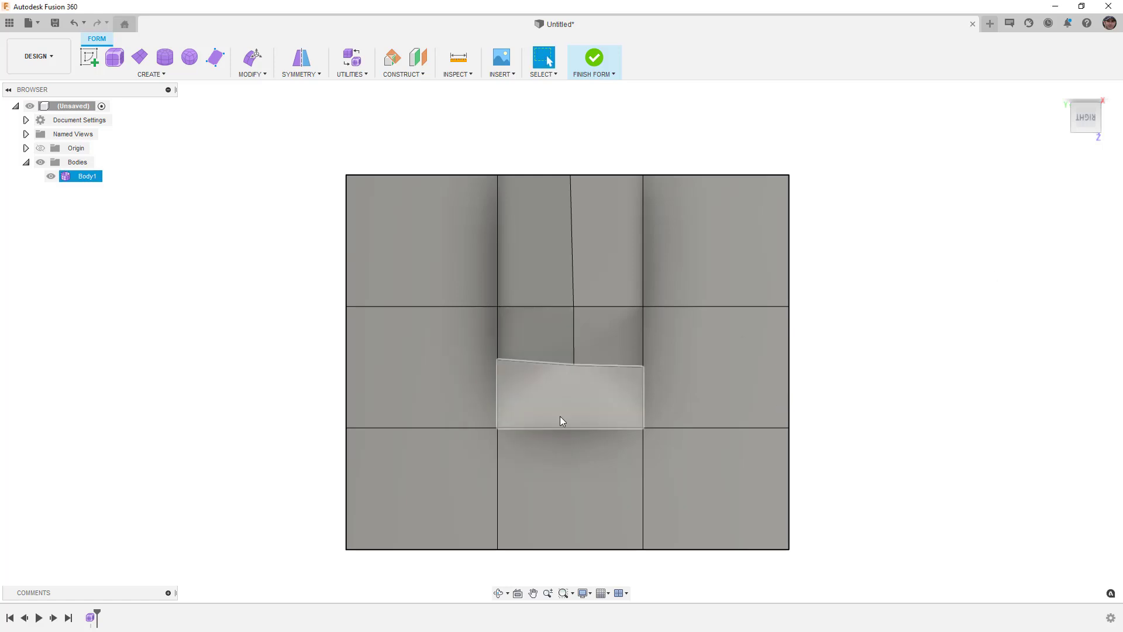
{"action": "left_click", "coordinate": [498, 360]}
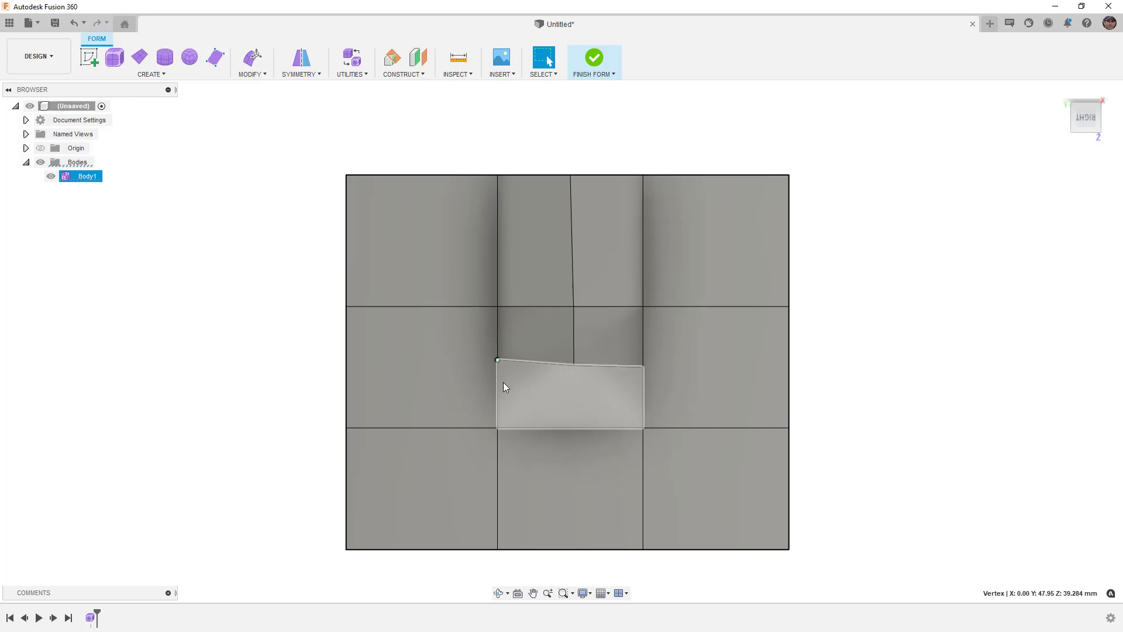
{"action": "left_click", "coordinate": [886, 381]}
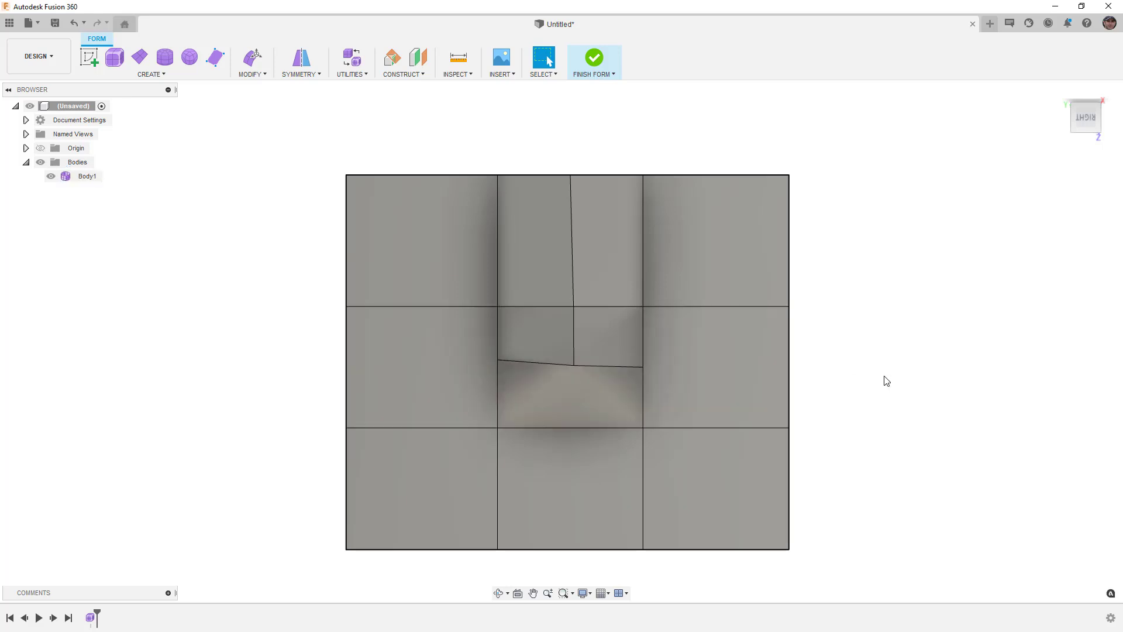
{"action": "left_click", "coordinate": [588, 355]}
Weld the new left-edge vertex onto the centre face's lower-left corner with Weld Vertices.
{"action": "left_click", "coordinate": [257, 74]}
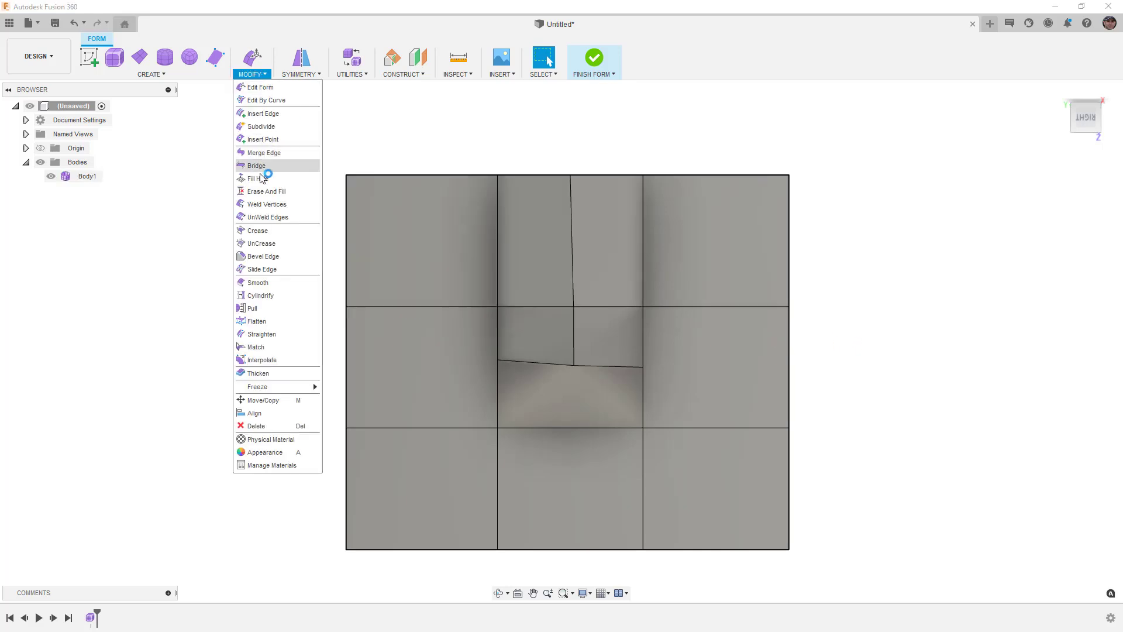
{"action": "left_click", "coordinate": [266, 204]}
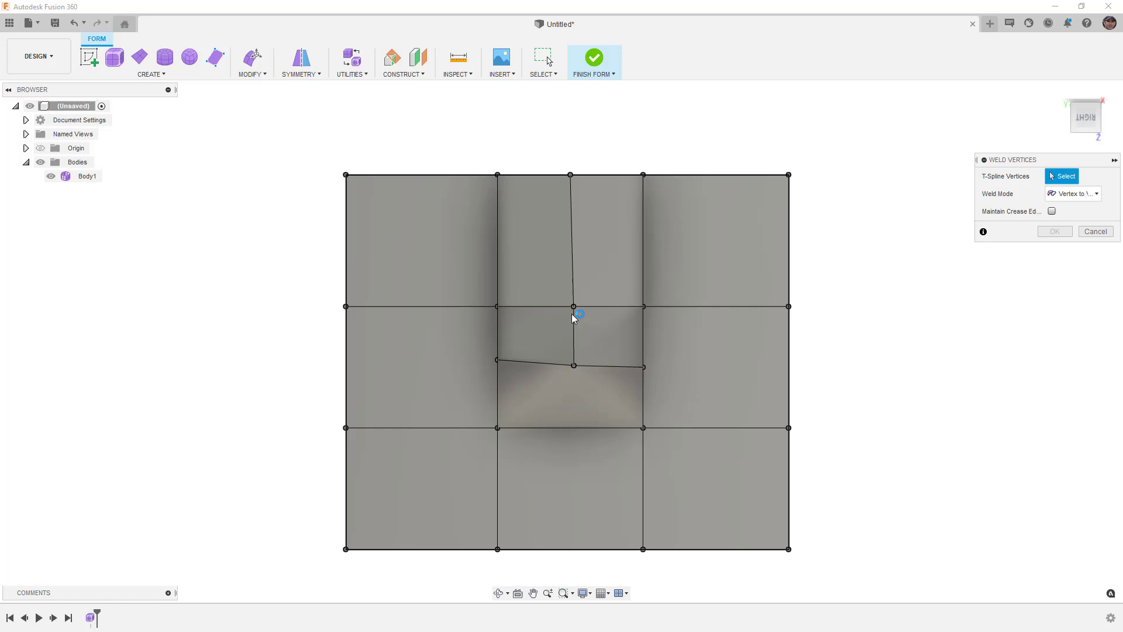
{"action": "left_click", "coordinate": [498, 360]}
{"action": "left_click", "coordinate": [498, 428]}
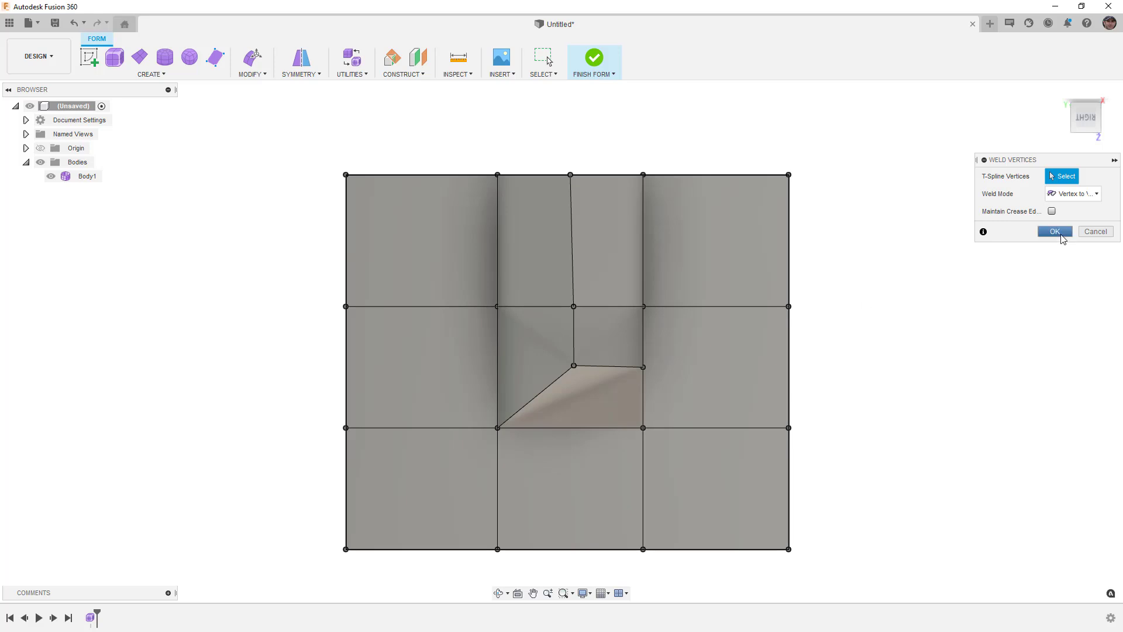
{"action": "left_click", "coordinate": [1055, 231]}
Select the small square face, the new slanted edge and the four-sided face's top edge to check them.
{"action": "left_click", "coordinate": [609, 326]}
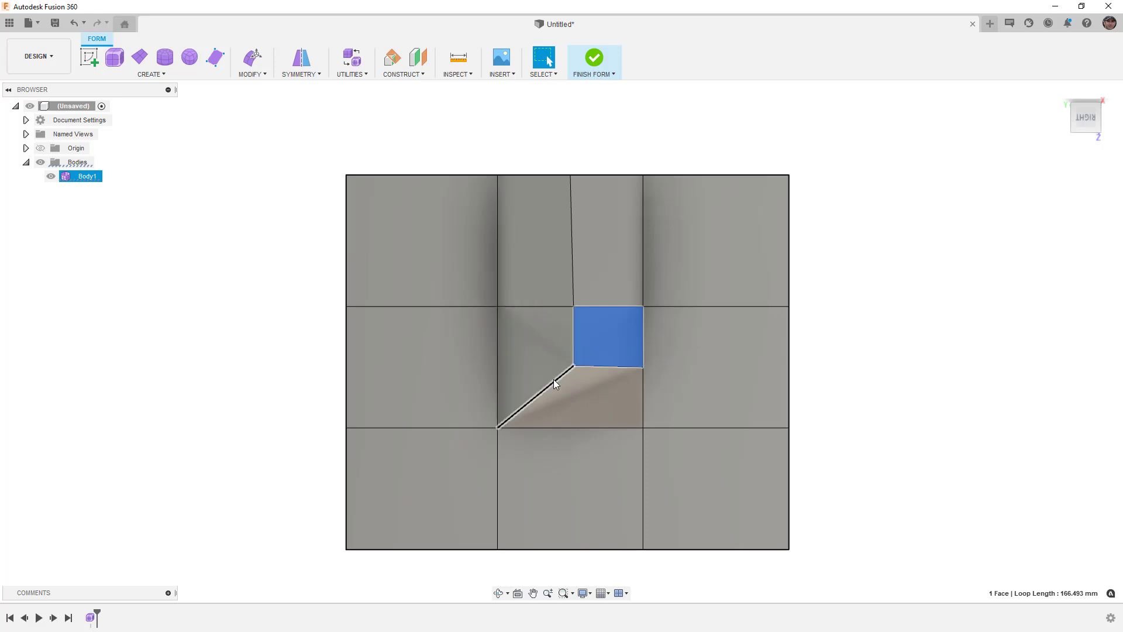
{"action": "left_click", "coordinate": [582, 370]}
{"action": "left_click", "coordinate": [594, 367]}
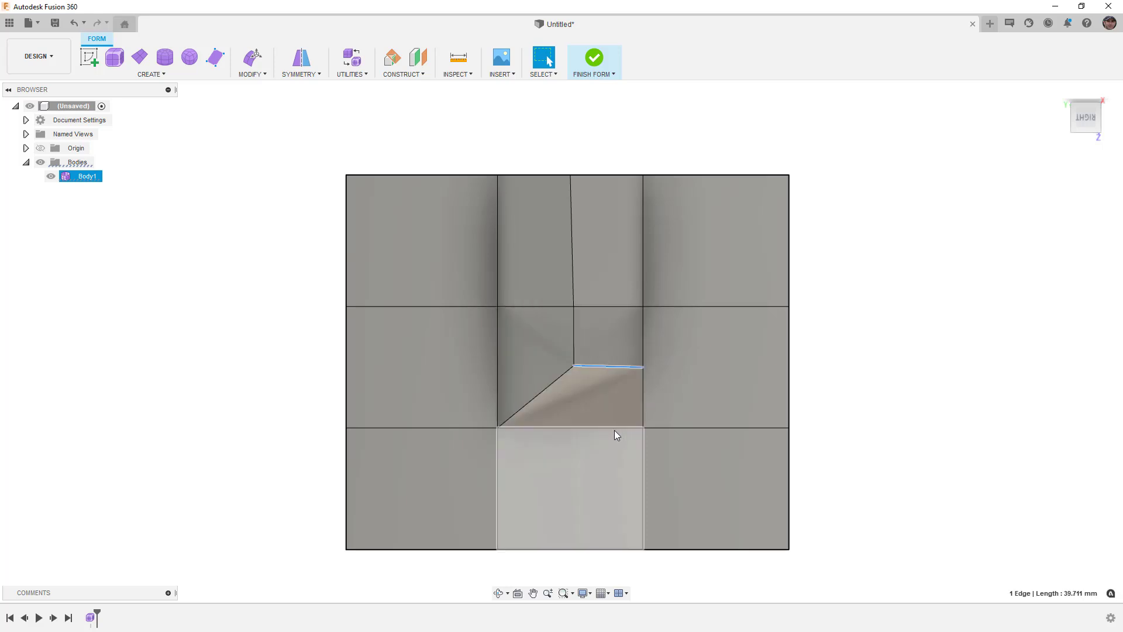
Switch the body to smooth display (Alt+3) and orbit, zoom and pan around the rounded peak.
{"action": "left_click", "coordinate": [883, 381]}
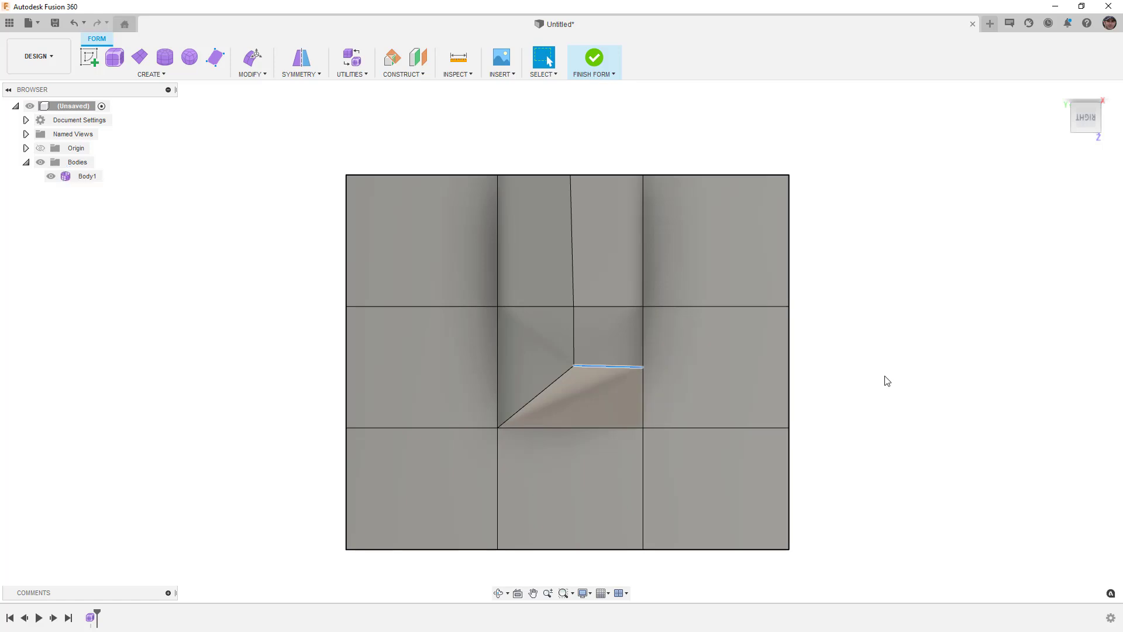
{"action": "middle_click_drag", "start_coordinate": [639, 435], "coordinate": [580, 310], "text": "shift"}
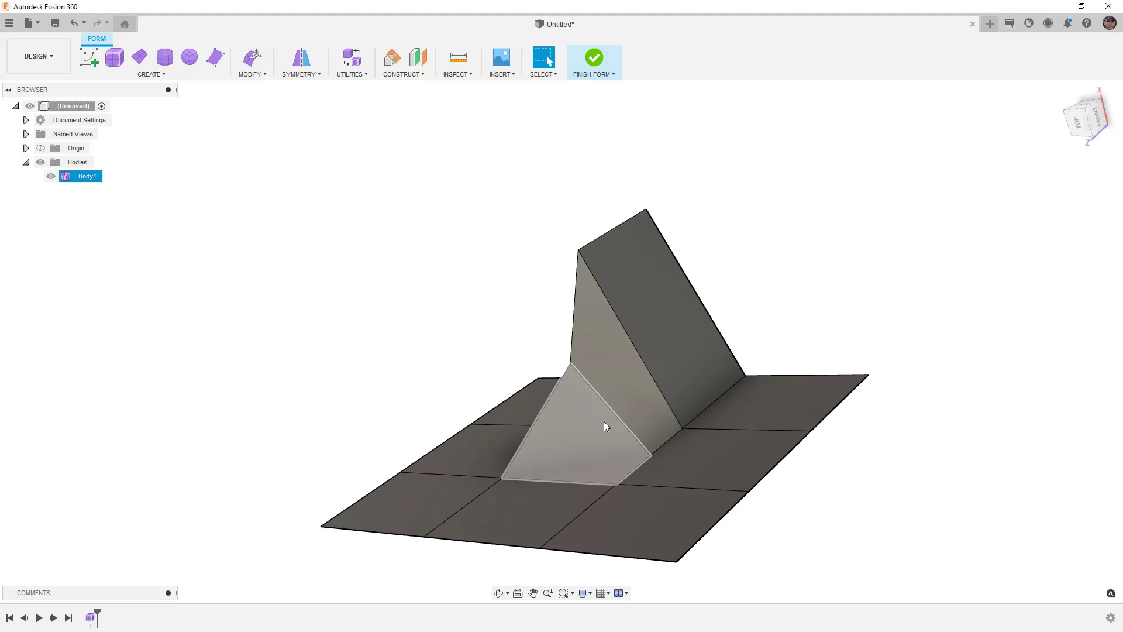
{"action": "middle_click_drag", "start_coordinate": [604, 421], "coordinate": [651, 462], "text": "shift"}
{"action": "left_click", "coordinate": [599, 440]}
{"action": "key", "text": "alt+3"}
{"action": "left_click", "coordinate": [637, 431]}
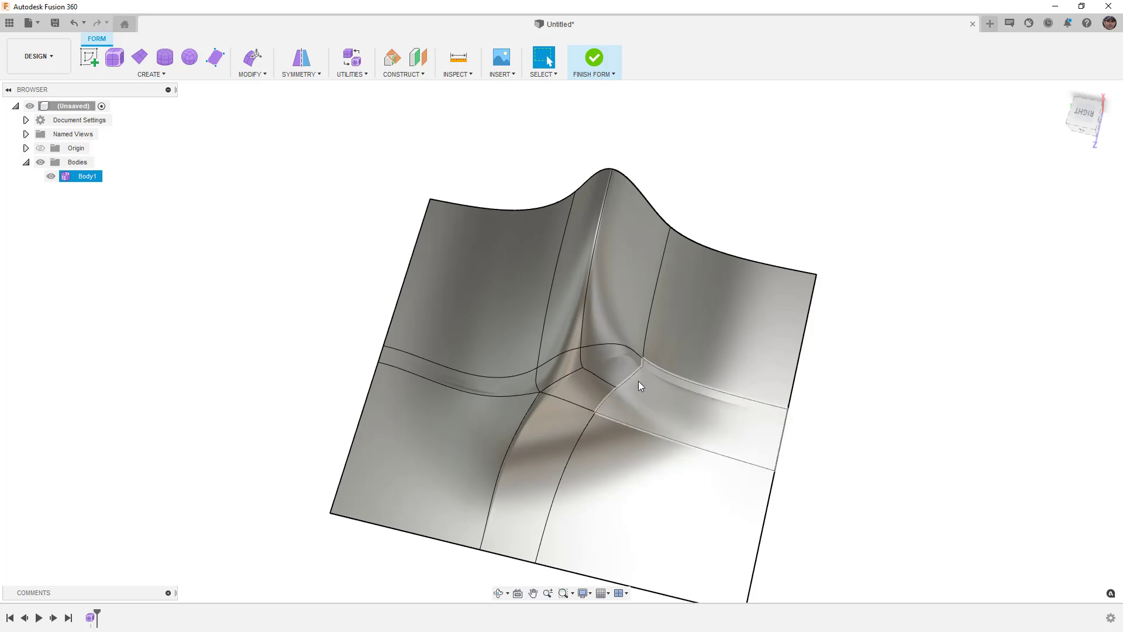
{"action": "scroll", "coordinate": [599, 393], "scroll_direction": "up", "scroll_amount": 2}
{"action": "scroll", "coordinate": [600, 390], "scroll_direction": "up", "scroll_amount": 1}
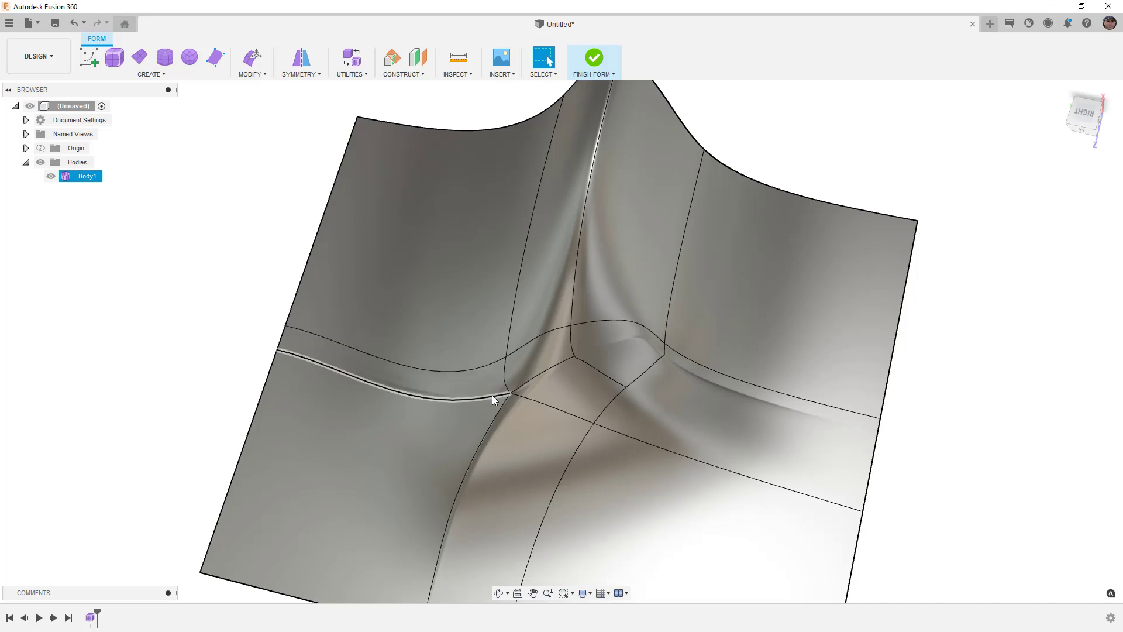
{"action": "scroll", "coordinate": [500, 371], "scroll_direction": "down", "scroll_amount": 2}
{"action": "middle_click_drag", "start_coordinate": [500, 371], "coordinate": [504, 343]}
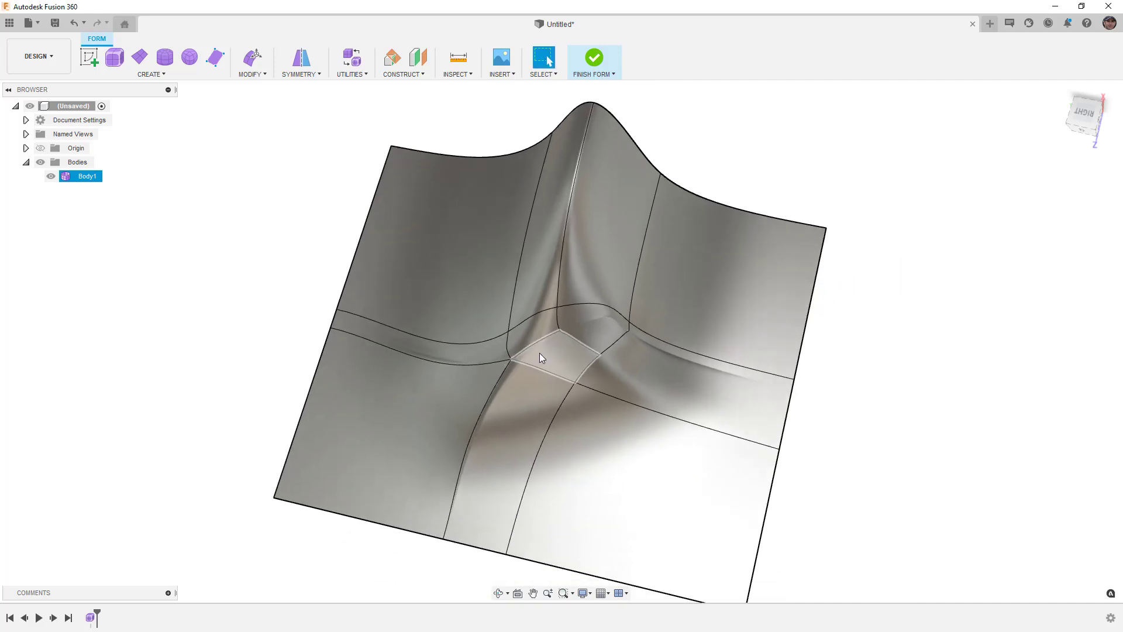
Run Repair Body on the T-spline body and adjust its star and T points around the peak.
{"action": "left_click", "coordinate": [353, 70]}
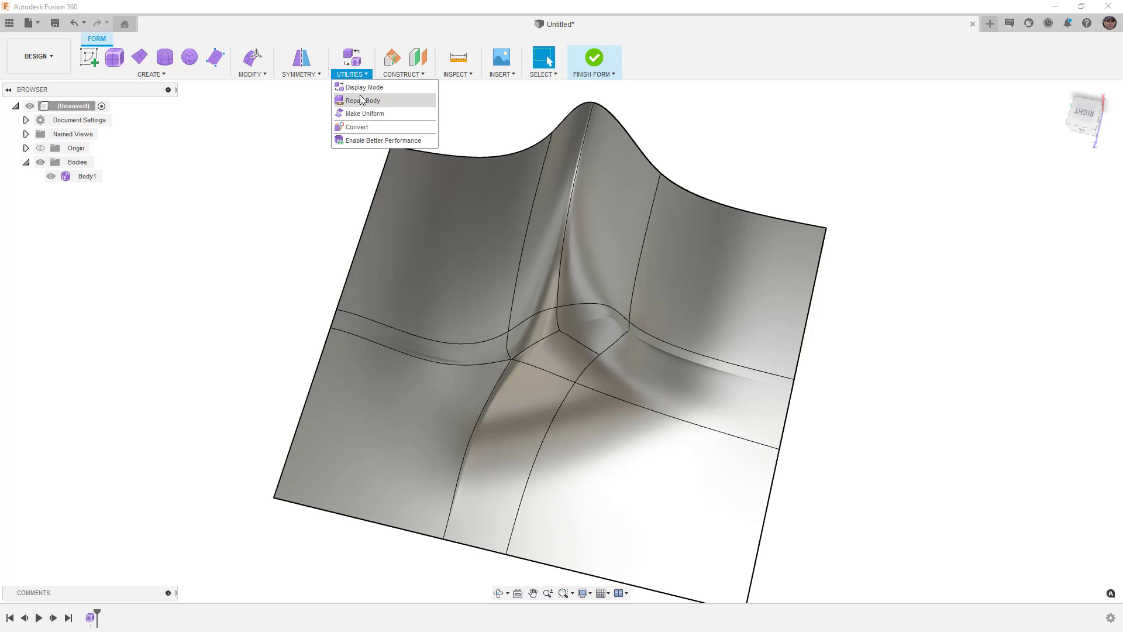
{"action": "left_click", "coordinate": [354, 100]}
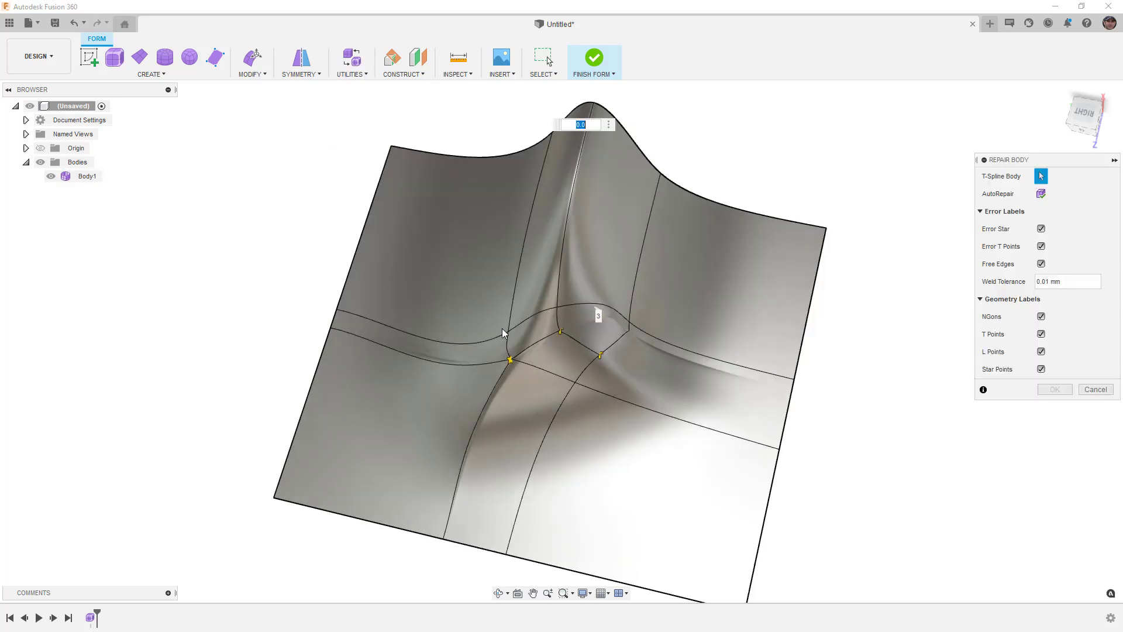
{"action": "left_click", "coordinate": [607, 363]}
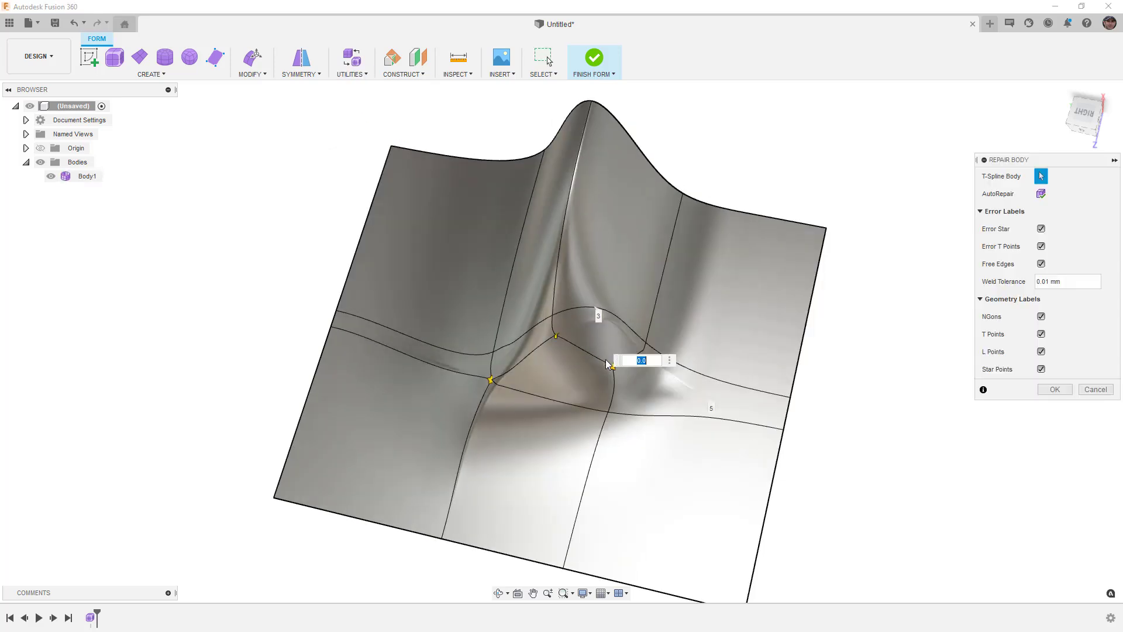
{"action": "left_click", "coordinate": [555, 337]}
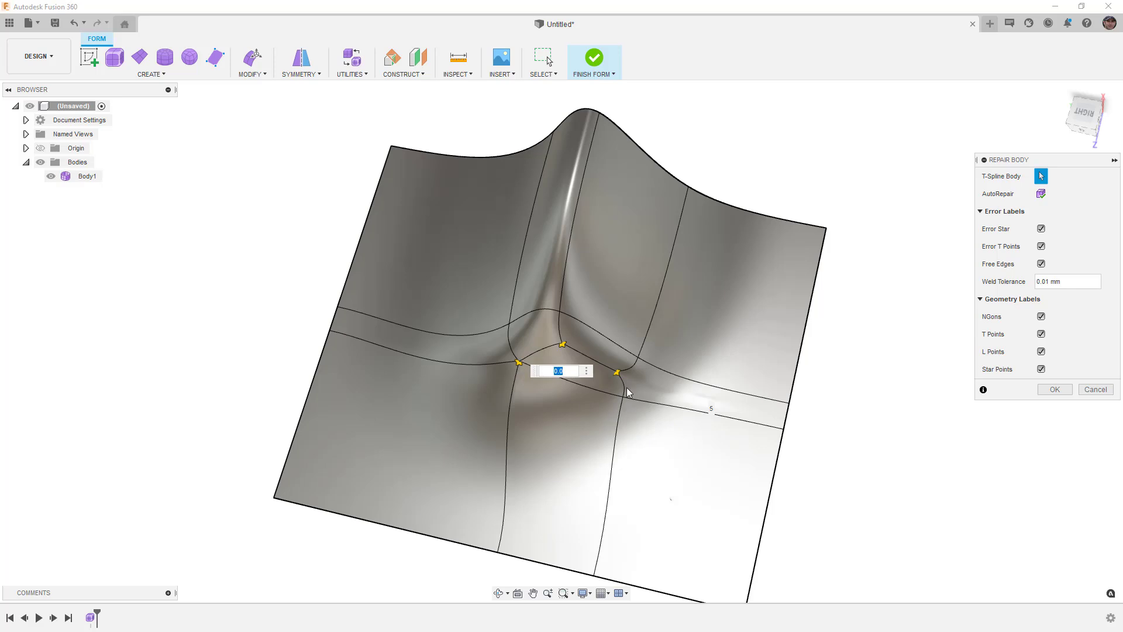
{"action": "left_click", "coordinate": [618, 373]}
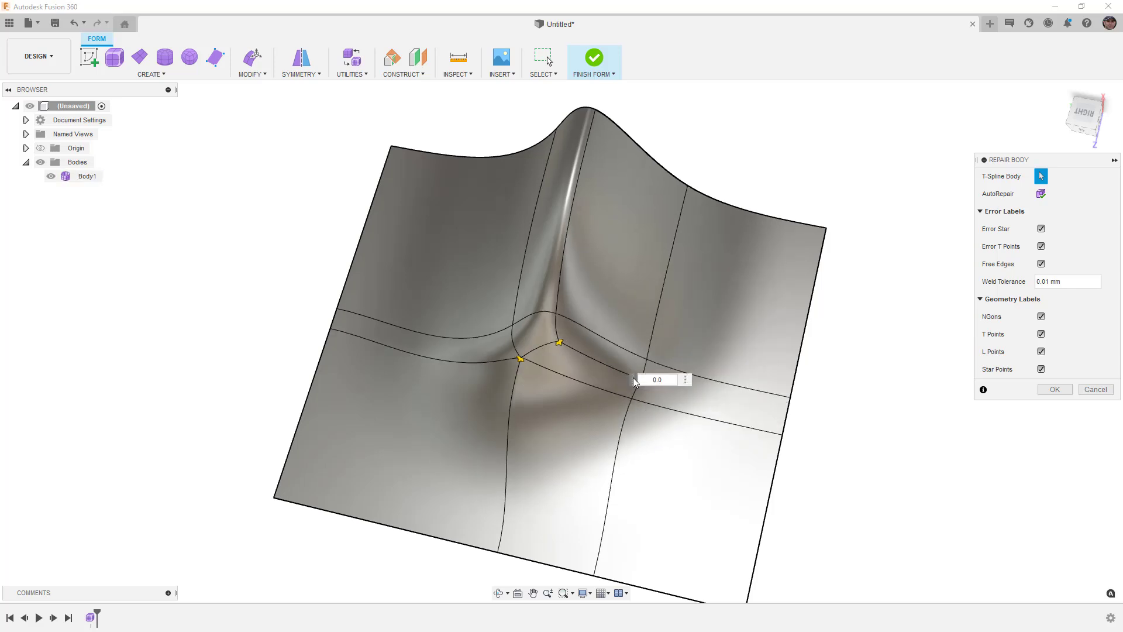
{"action": "left_click", "coordinate": [640, 380]}
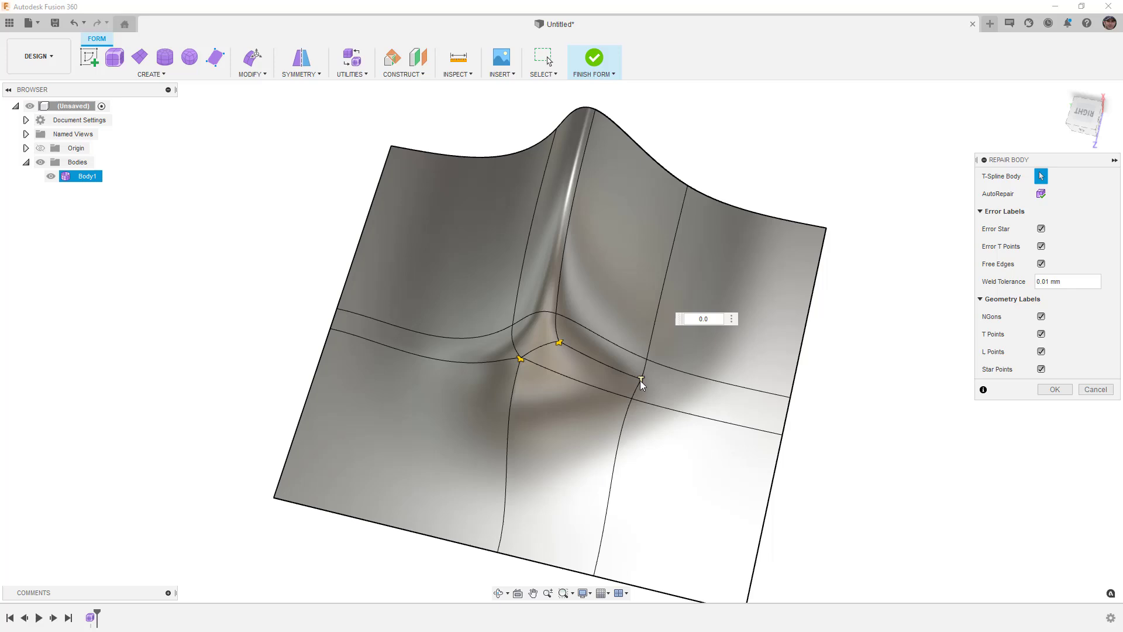
{"action": "left_click", "coordinate": [622, 392]}
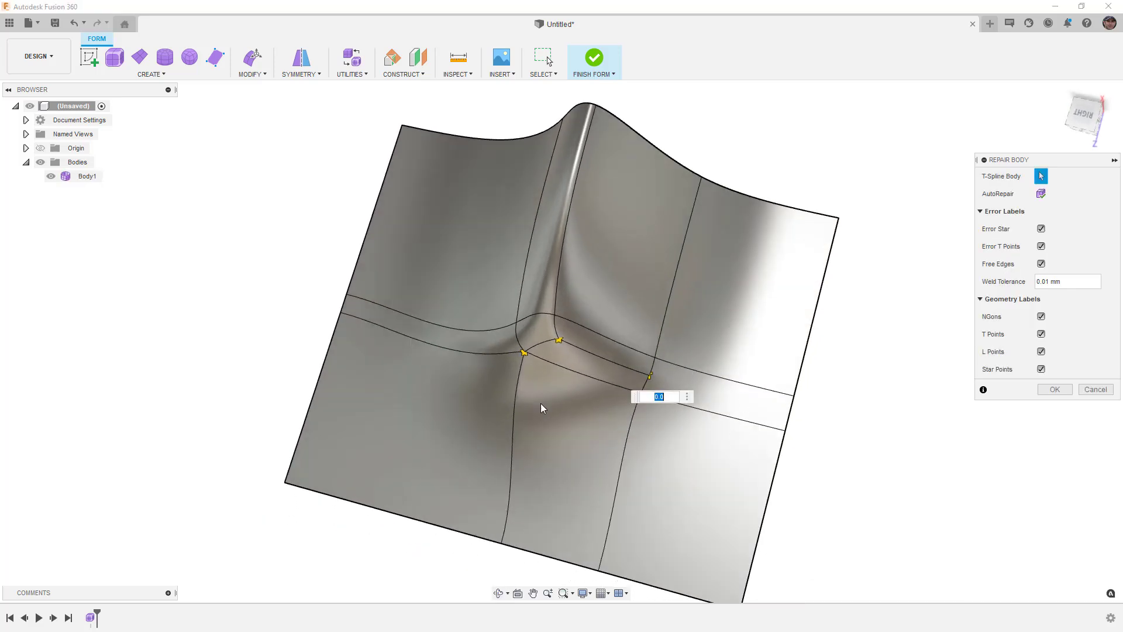
{"action": "middle_click_drag", "start_coordinate": [493, 344], "coordinate": [663, 359], "text": "shift"}
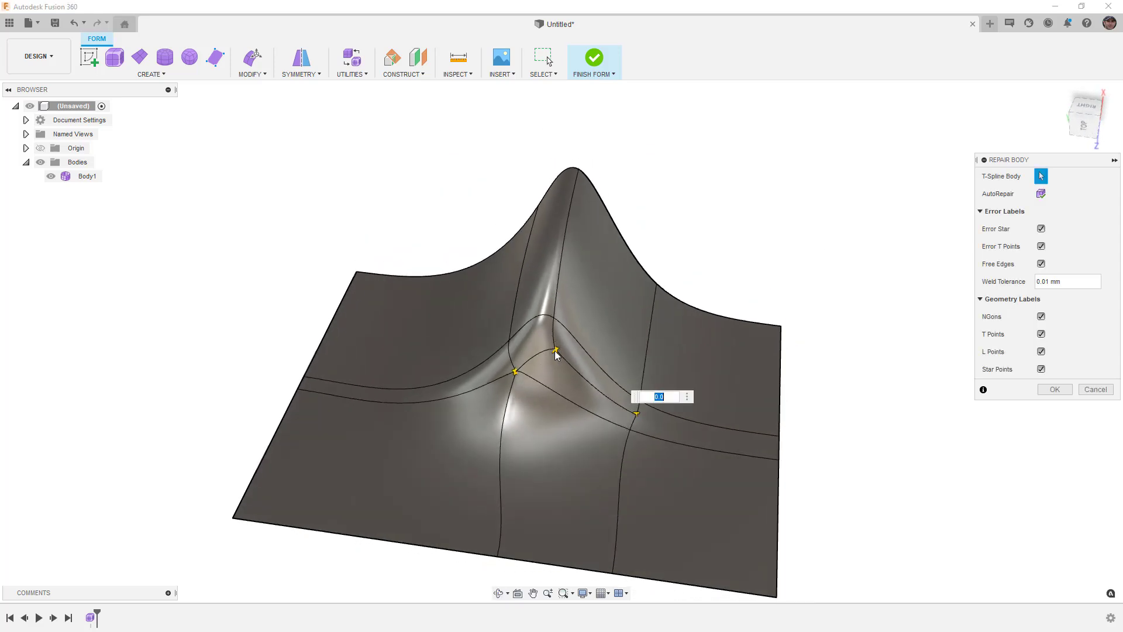
Apply the Repair Body result and orbit around the repaired surface's peak.
{"action": "left_click", "coordinate": [1055, 390]}
{"action": "middle_click_drag", "start_coordinate": [876, 445], "coordinate": [823, 468], "text": "shift"}
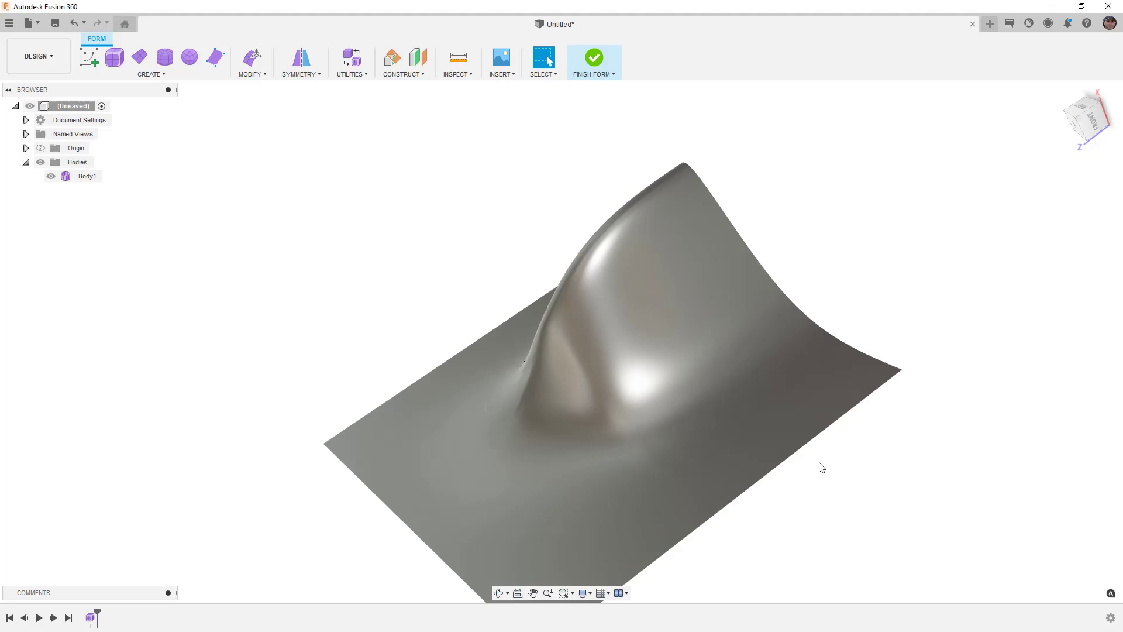
{"action": "middle_click_drag", "start_coordinate": [630, 434], "coordinate": [517, 394], "text": "shift"}
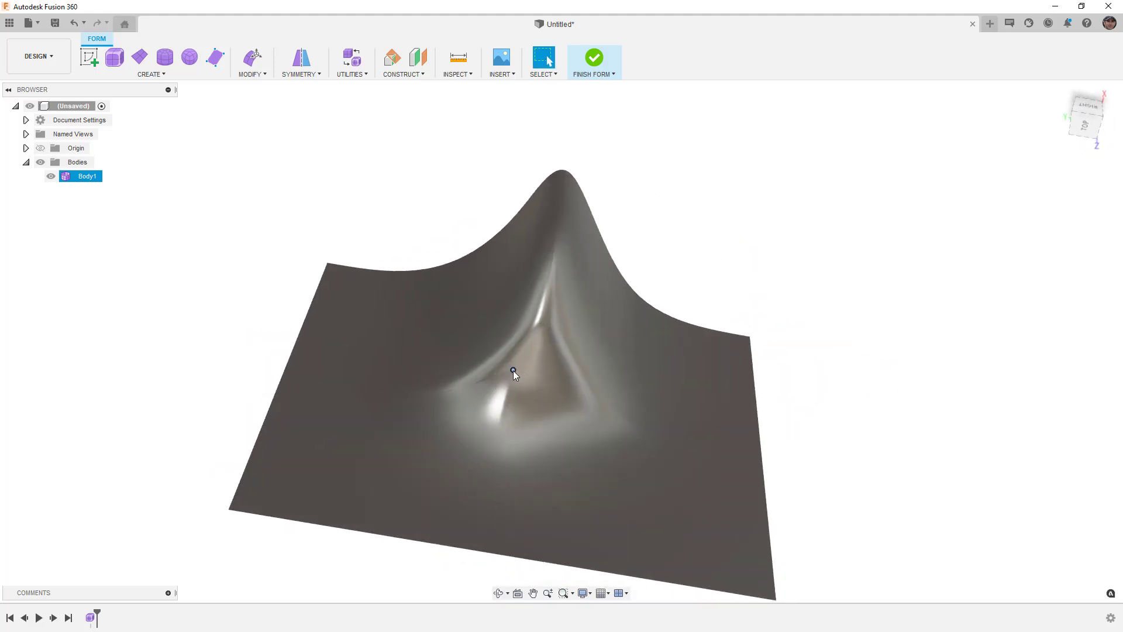
{"action": "mouse_move", "coordinate": [530, 414]}
{"action": "left_mouse_down"}
{"action": "mouse_move", "coordinate": [574, 414]}
{"action": "mouse_move", "coordinate": [515, 409]}
{"action": "left_mouse_up"}
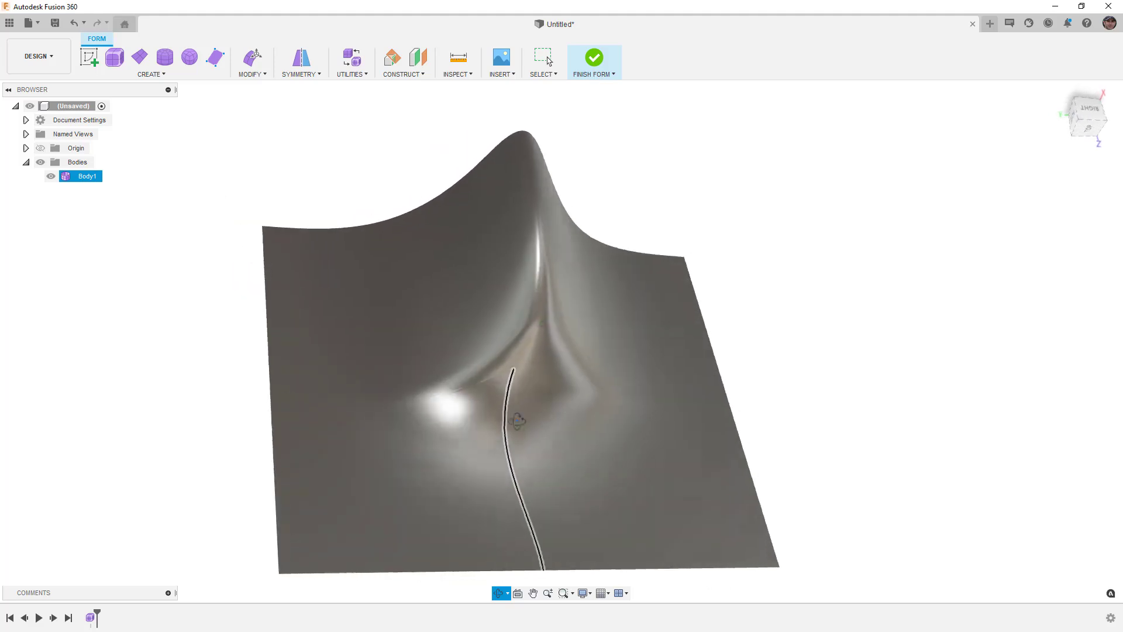
{"action": "key", "text": "Escape"}
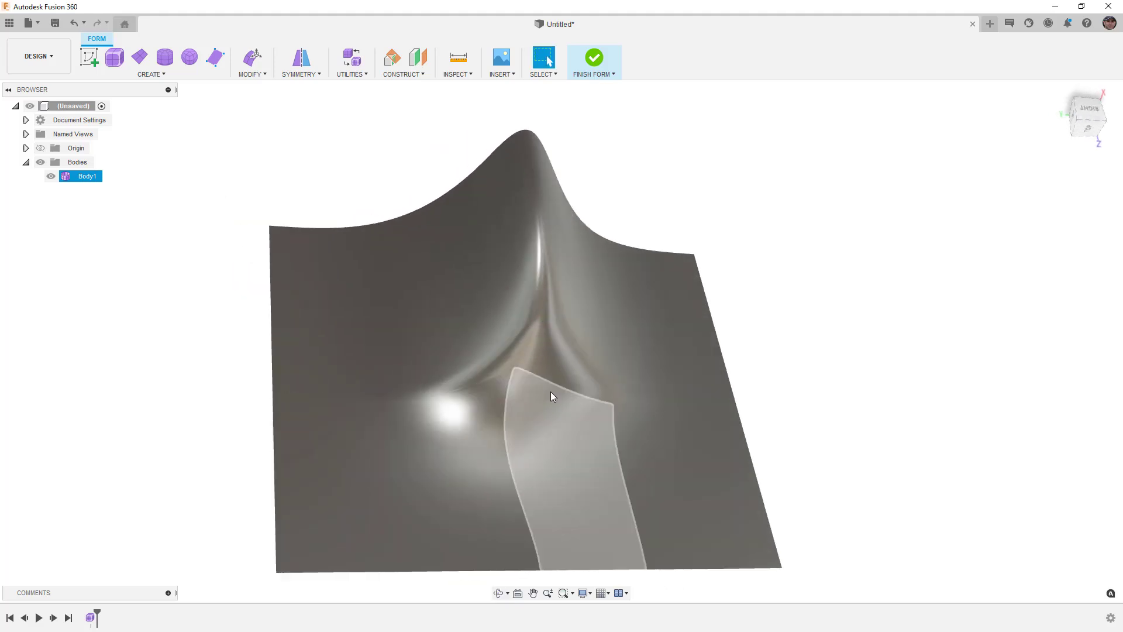
Switch the body to box display and view it from the RIGHT ViewCube face.
{"action": "left_click", "coordinate": [550, 392]}
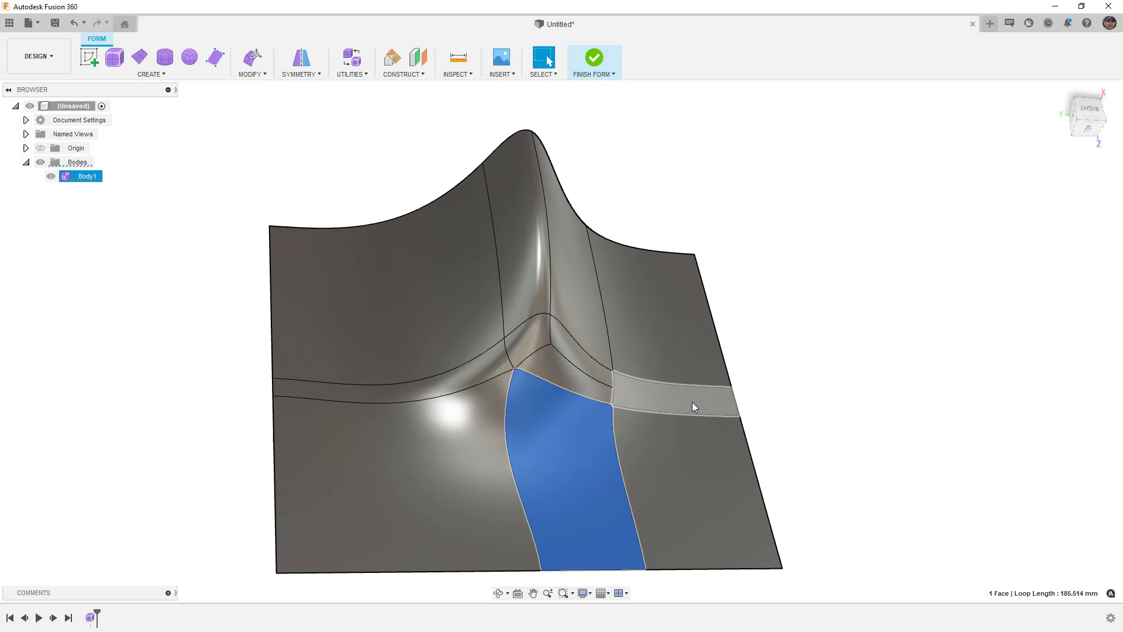
{"action": "left_click", "coordinate": [679, 422]}
{"action": "key", "text": "alt+1"}
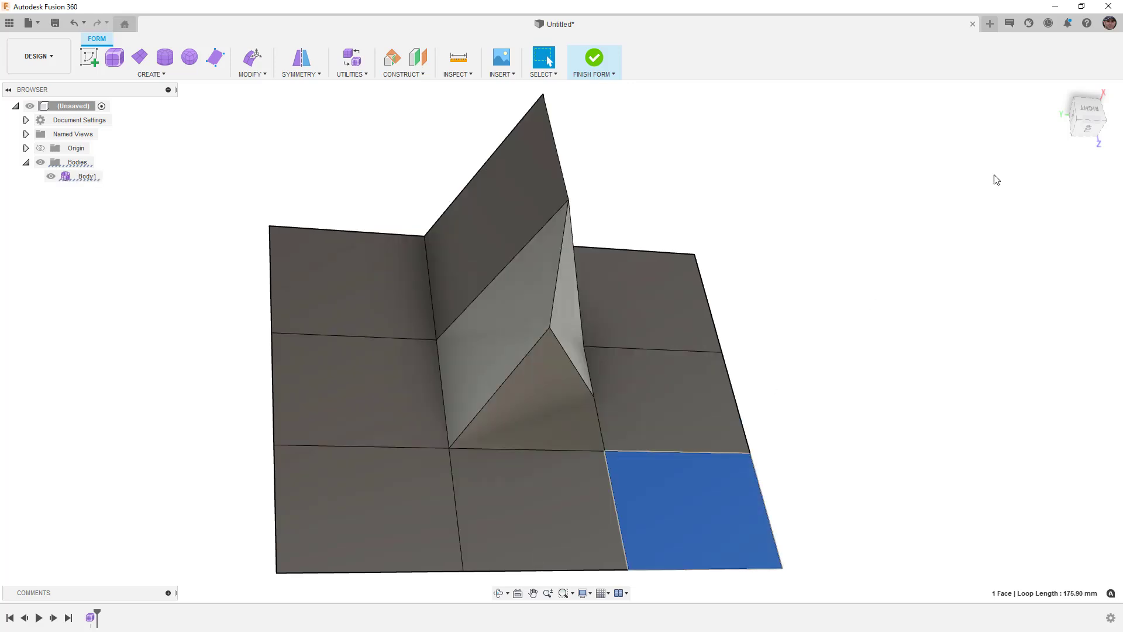
{"action": "left_click", "coordinate": [1089, 109]}
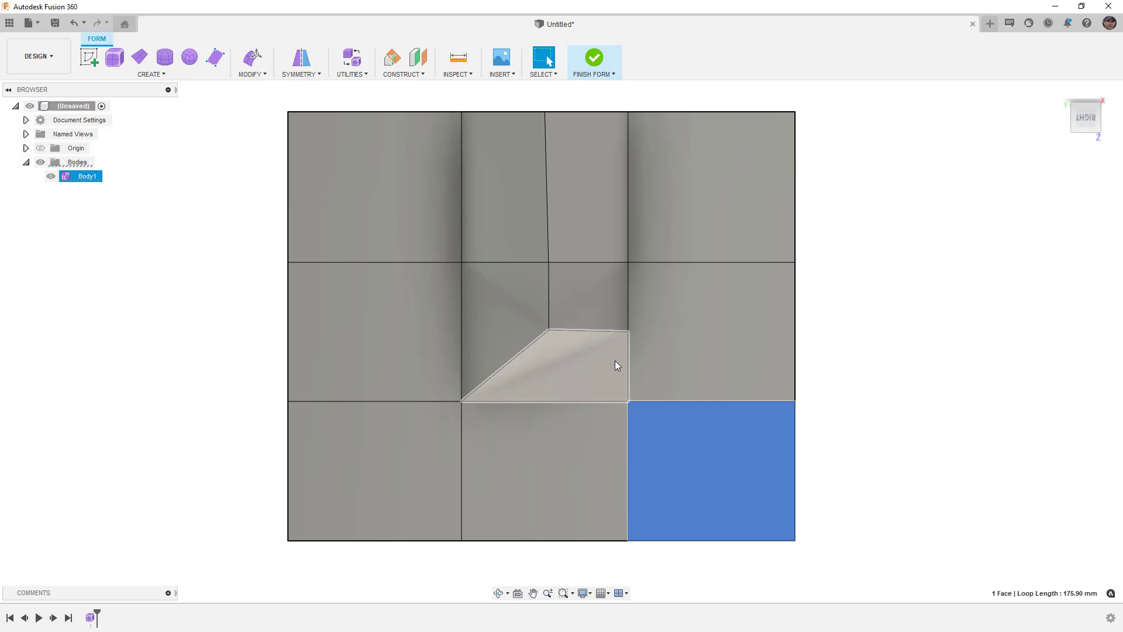
{"action": "left_click", "coordinate": [843, 447]}
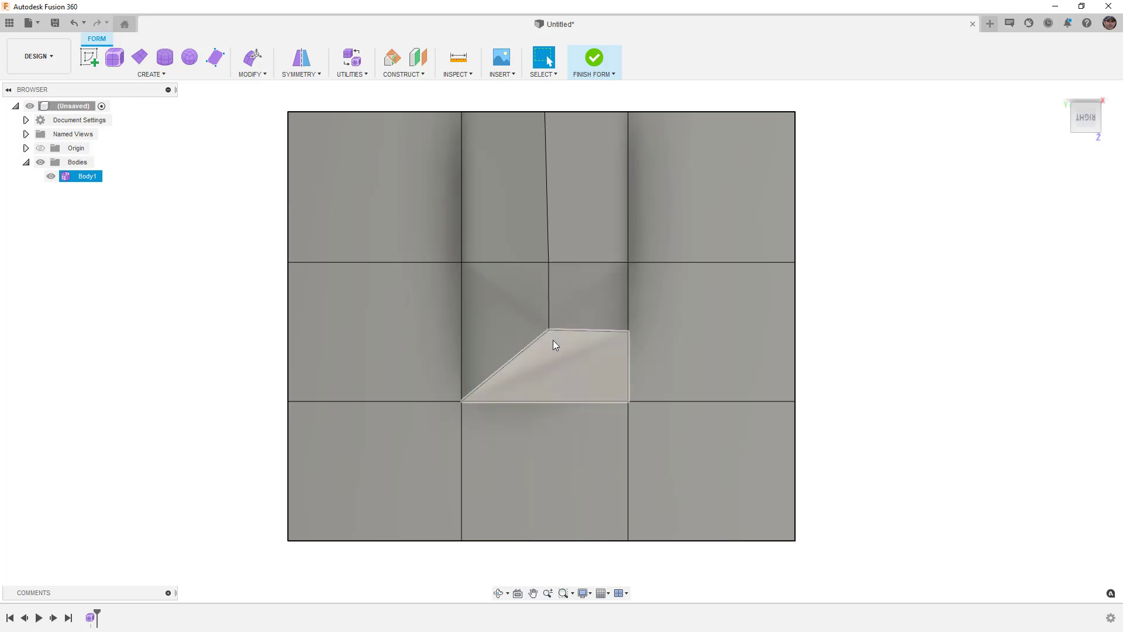
Insert points on the vertical edge beside the star and the lower-left edge, creating a new edge.
{"action": "left_click", "coordinate": [252, 74]}
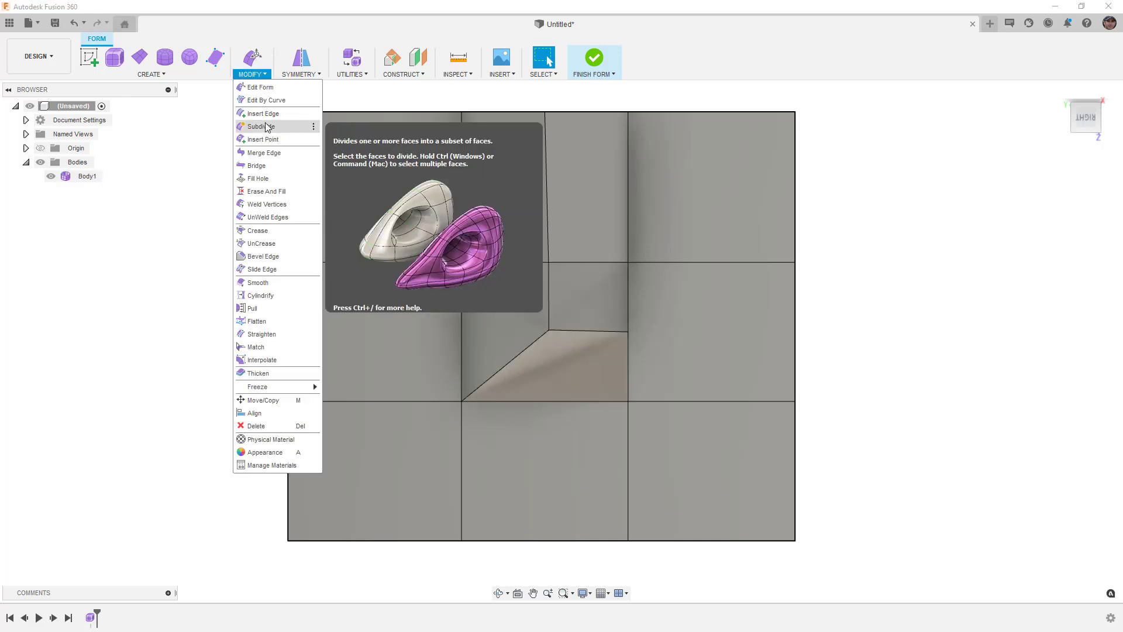
{"action": "left_click", "coordinate": [263, 139]}
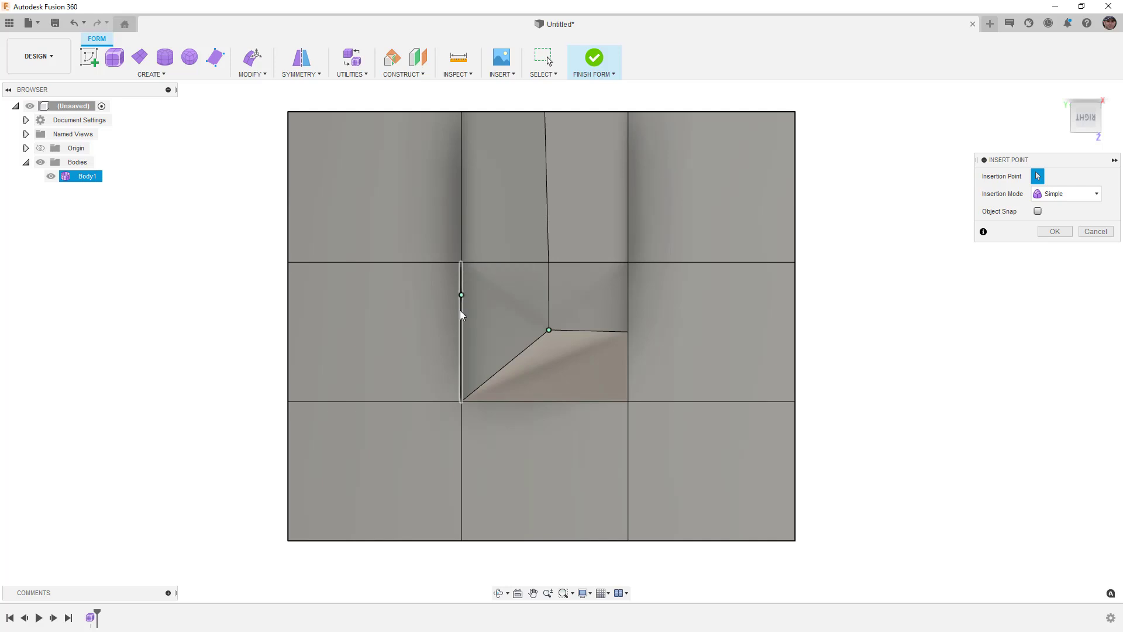
{"action": "left_click", "coordinate": [461, 332]}
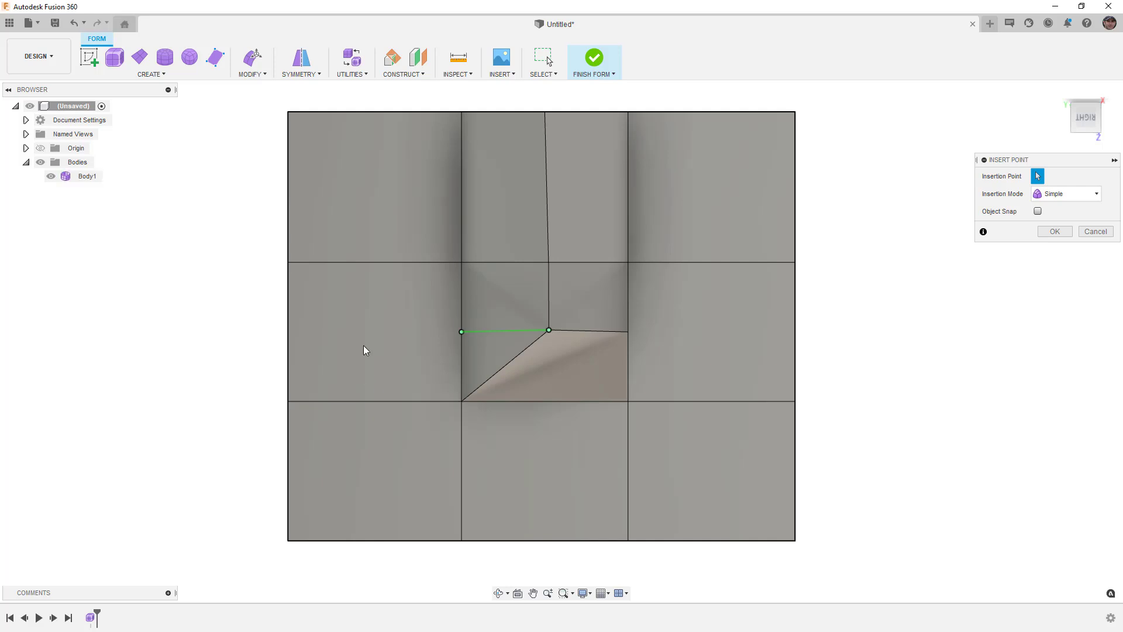
{"action": "left_click", "coordinate": [373, 402]}
{"action": "left_click", "coordinate": [1055, 231]}
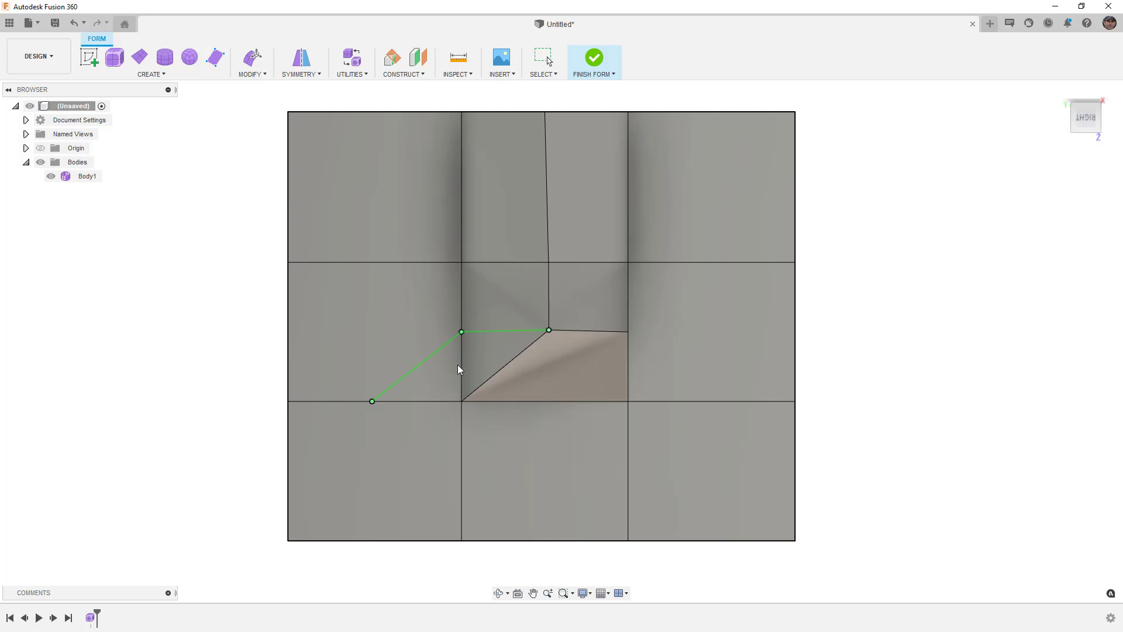
{"action": "key", "text": "Escape"}
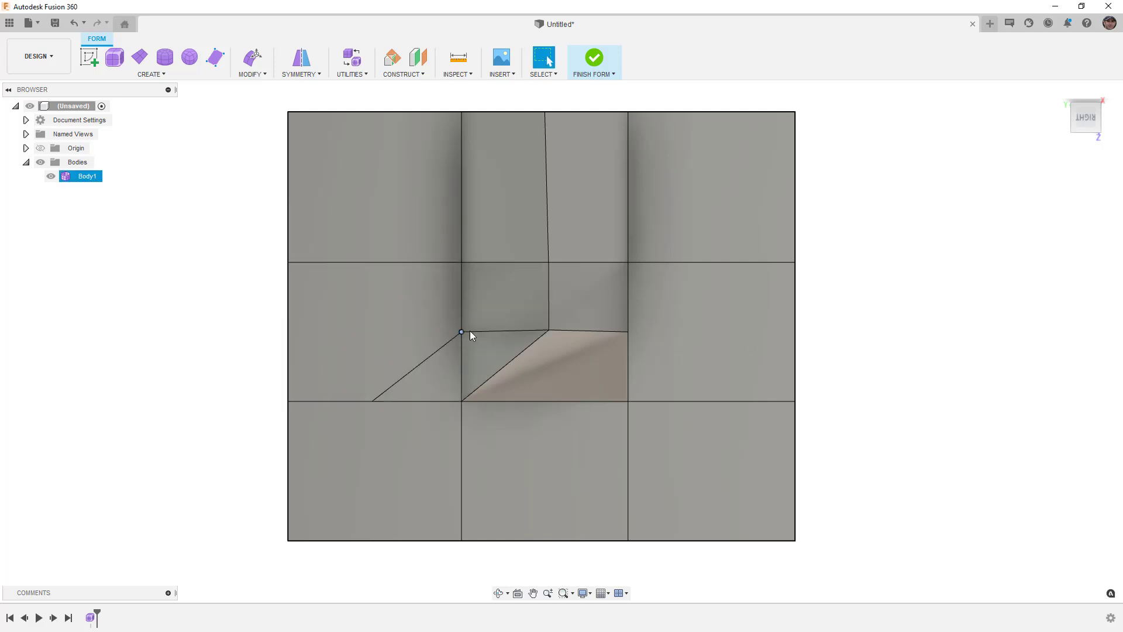
Delete the short vertical edge beside the triangular face, merging the two faces, then inspect the peak.
{"action": "left_click", "coordinate": [462, 359]}
{"action": "key", "text": "Delete"}
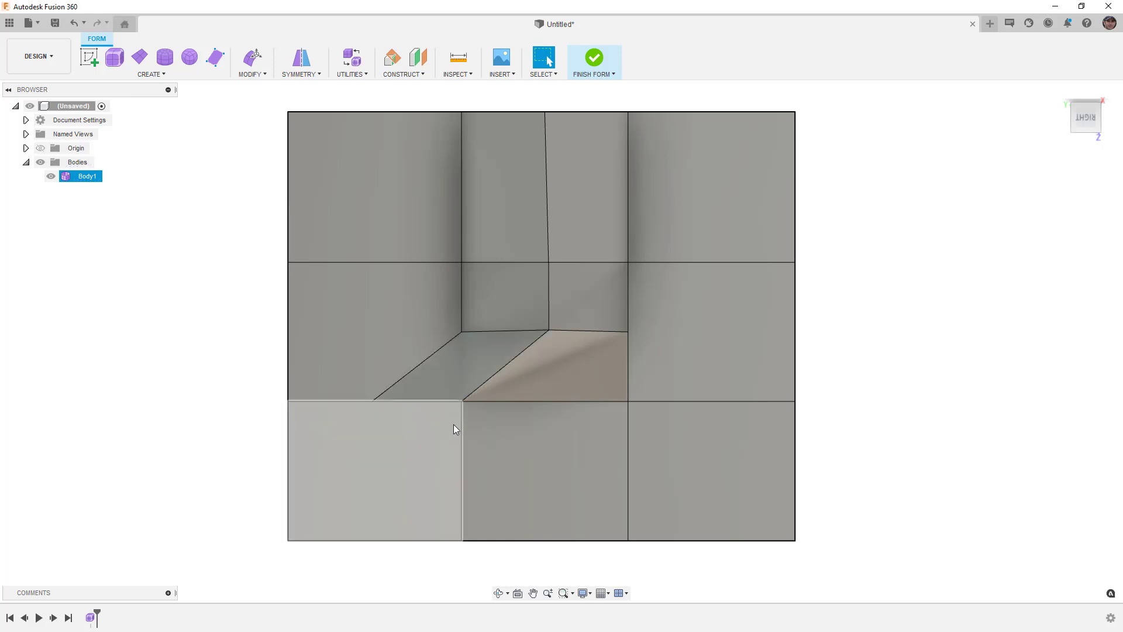
{"action": "middle_click_drag", "start_coordinate": [538, 446], "coordinate": [591, 388], "text": "shift"}
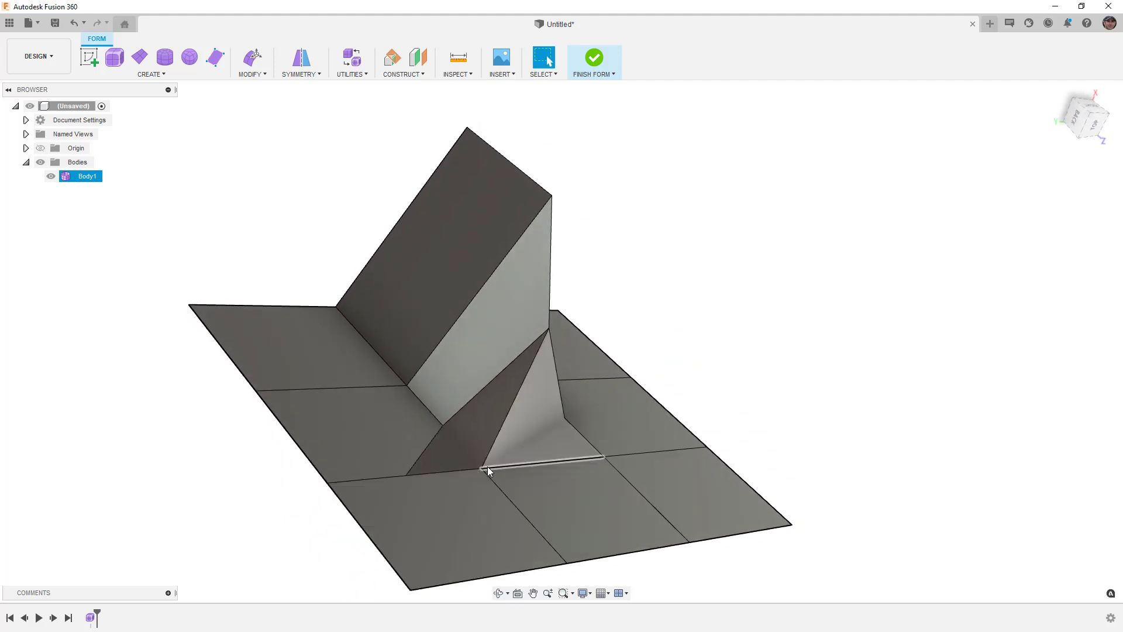
{"action": "middle_click_drag", "start_coordinate": [535, 378], "coordinate": [512, 419], "text": "shift"}
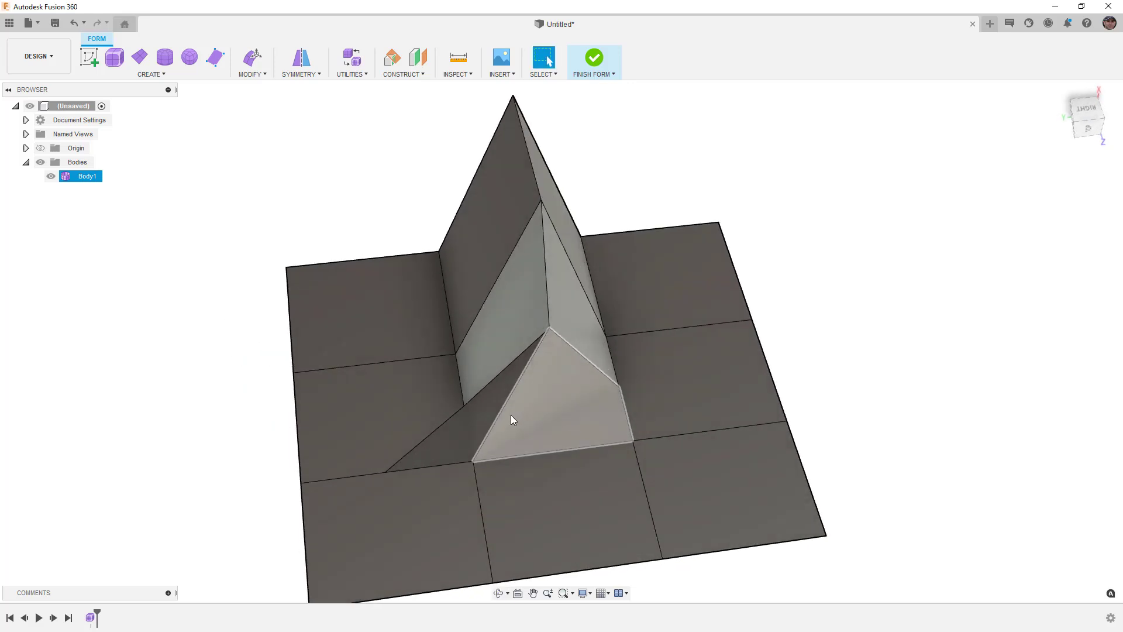
{"action": "left_click", "coordinate": [1088, 110]}
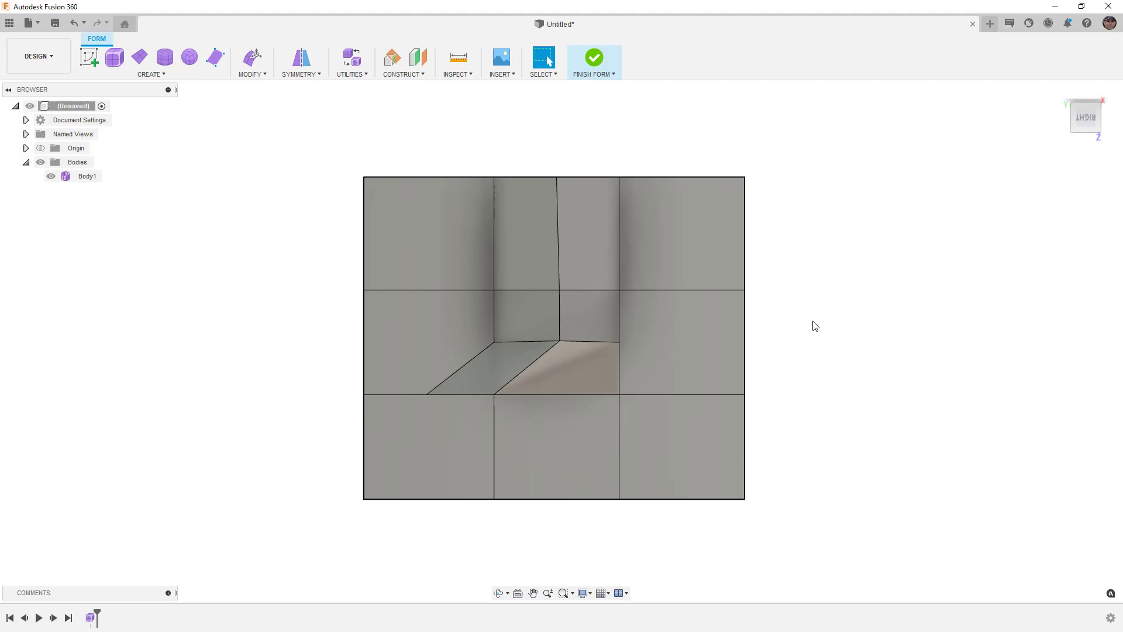
{"action": "mouse_move", "coordinate": [759, 394]}
{"action": "middle_mouse_down", "text": "shift"}
{"action": "mouse_move", "coordinate": [745, 394]}
{"action": "mouse_move", "coordinate": [745, 380]}
{"action": "mouse_move", "coordinate": [750, 392]}
{"action": "middle_mouse_up", "text": "shift"}
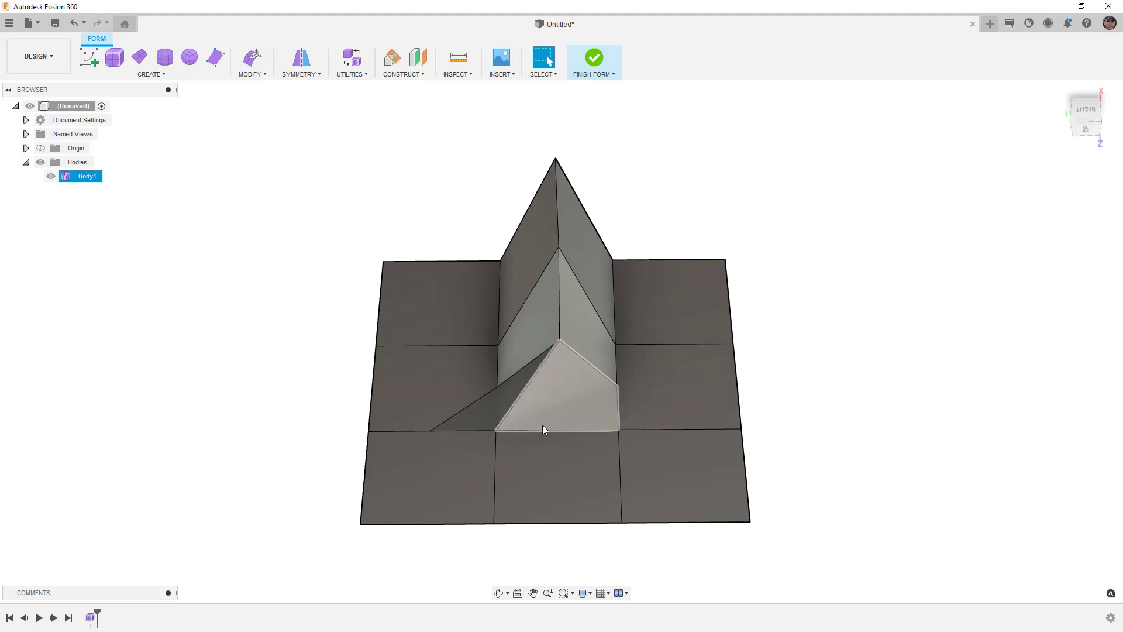
Delete the front triangular face under the peak, leaving a hole.
{"action": "left_click", "coordinate": [521, 402]}
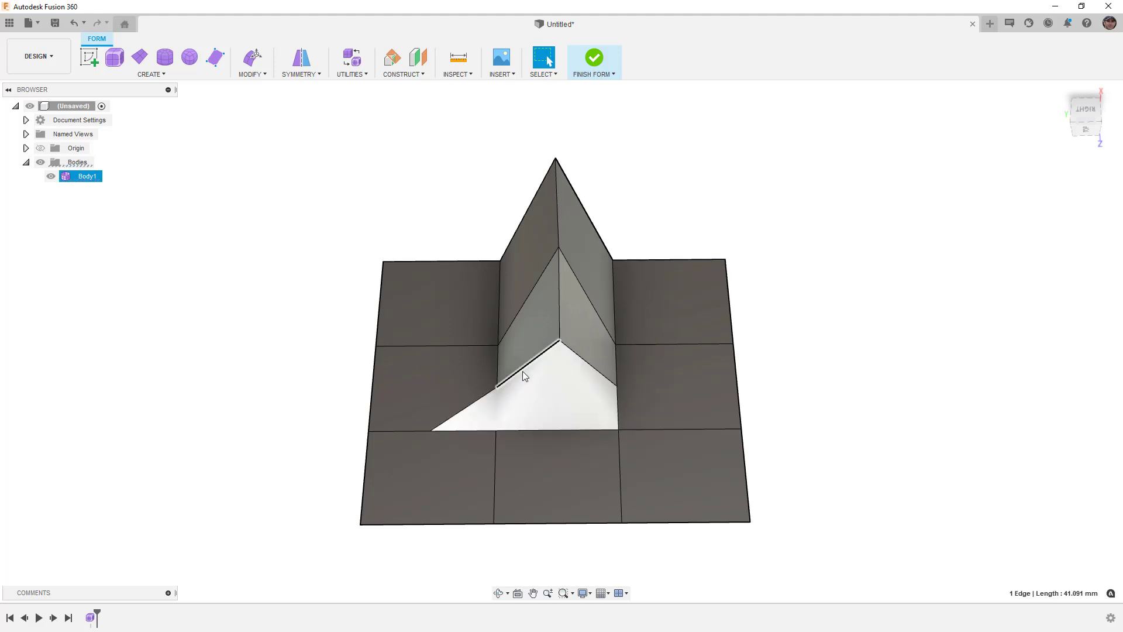
{"action": "left_click", "coordinate": [558, 333]}
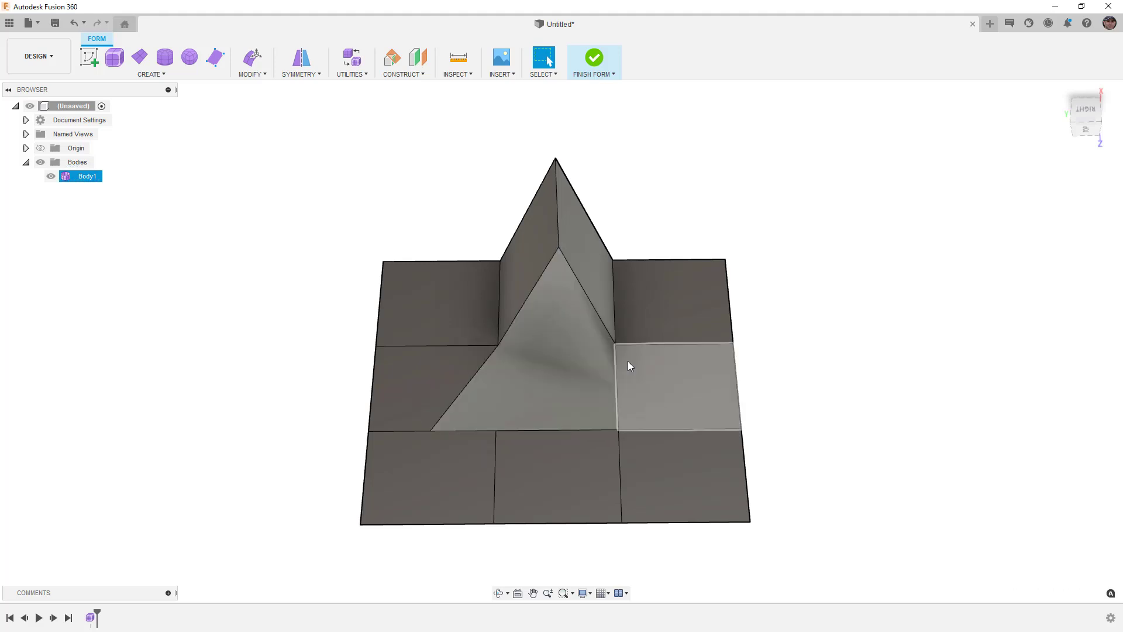
{"action": "left_click", "coordinate": [574, 359]}
{"action": "key", "text": "Delete"}
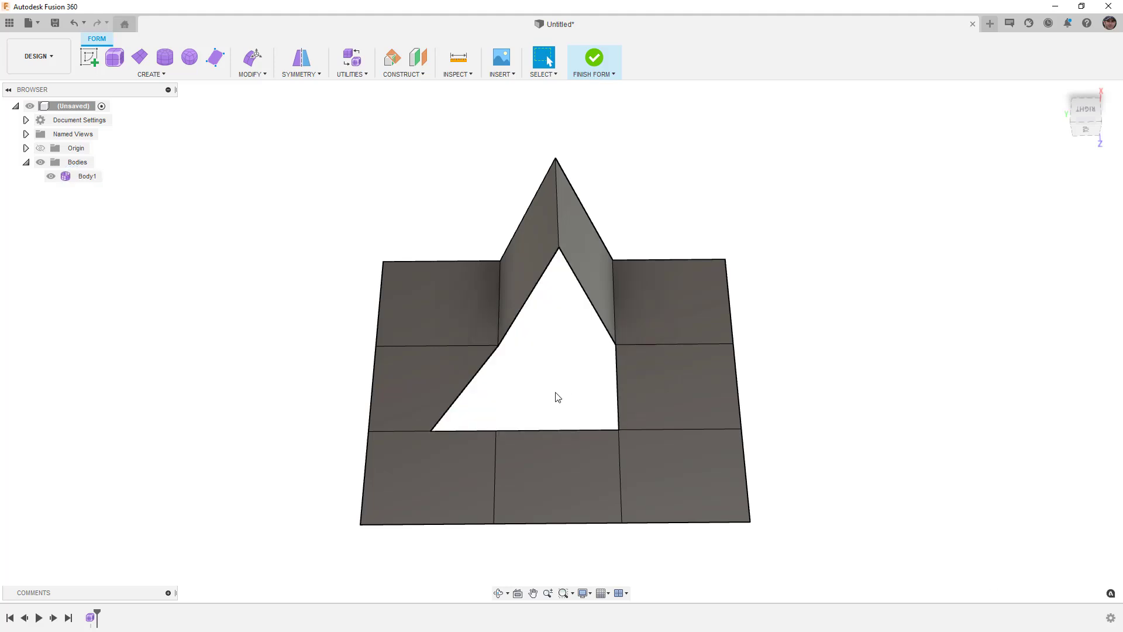
Weld the hole's lower-left vertex and right-edge midpoint into neighbouring corners to square the opening.
{"action": "left_click", "coordinate": [256, 77]}
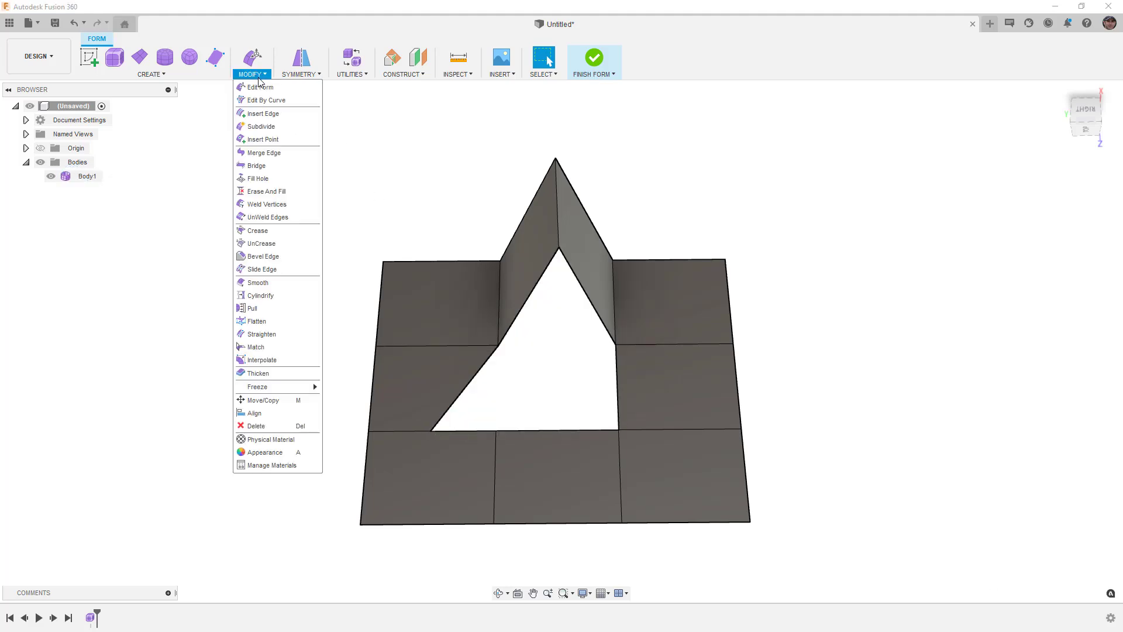
{"action": "left_click", "coordinate": [274, 204]}
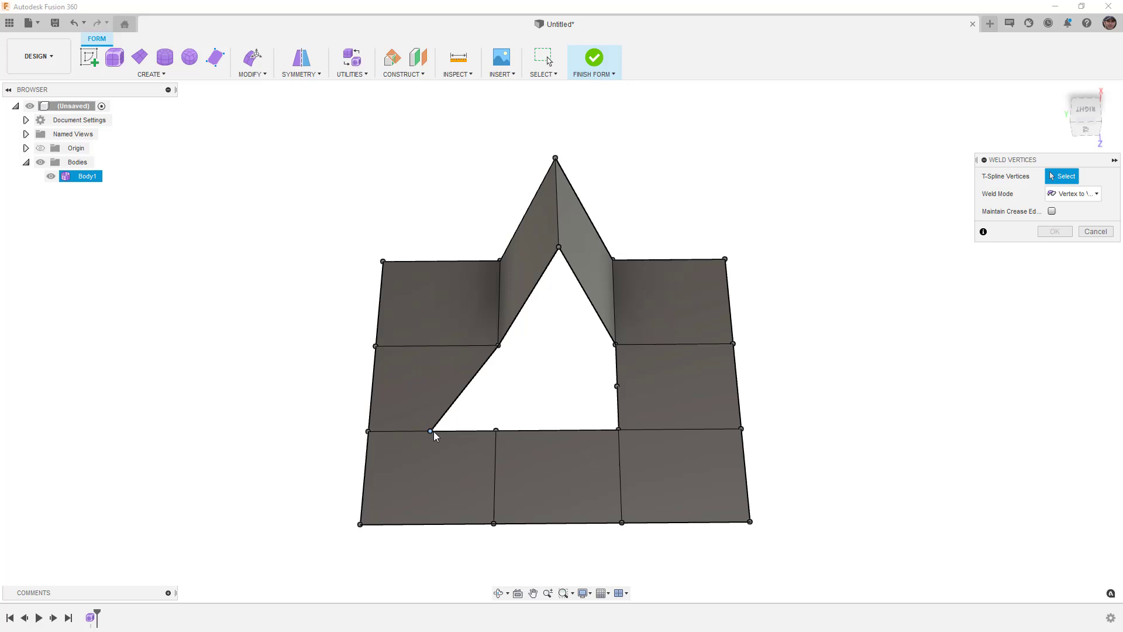
{"action": "left_click", "coordinate": [431, 431]}
{"action": "left_click", "coordinate": [497, 431]}
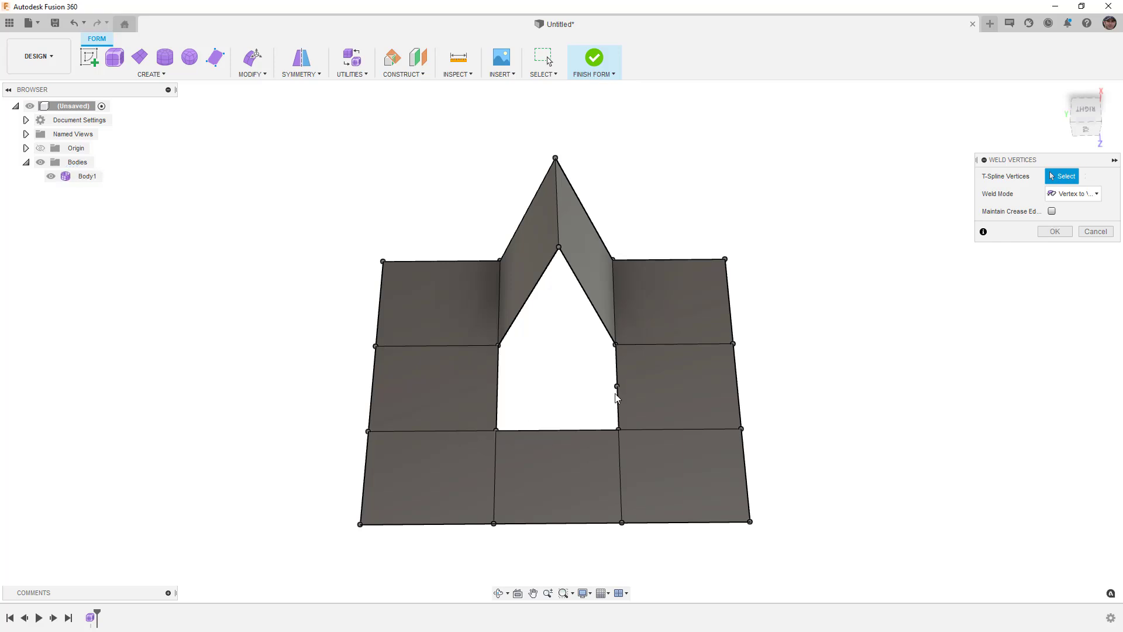
{"action": "left_click", "coordinate": [617, 386]}
{"action": "left_click", "coordinate": [619, 429]}
{"action": "left_click", "coordinate": [1055, 232]}
{"action": "middle_click_drag", "start_coordinate": [691, 378], "coordinate": [661, 357], "text": "shift"}
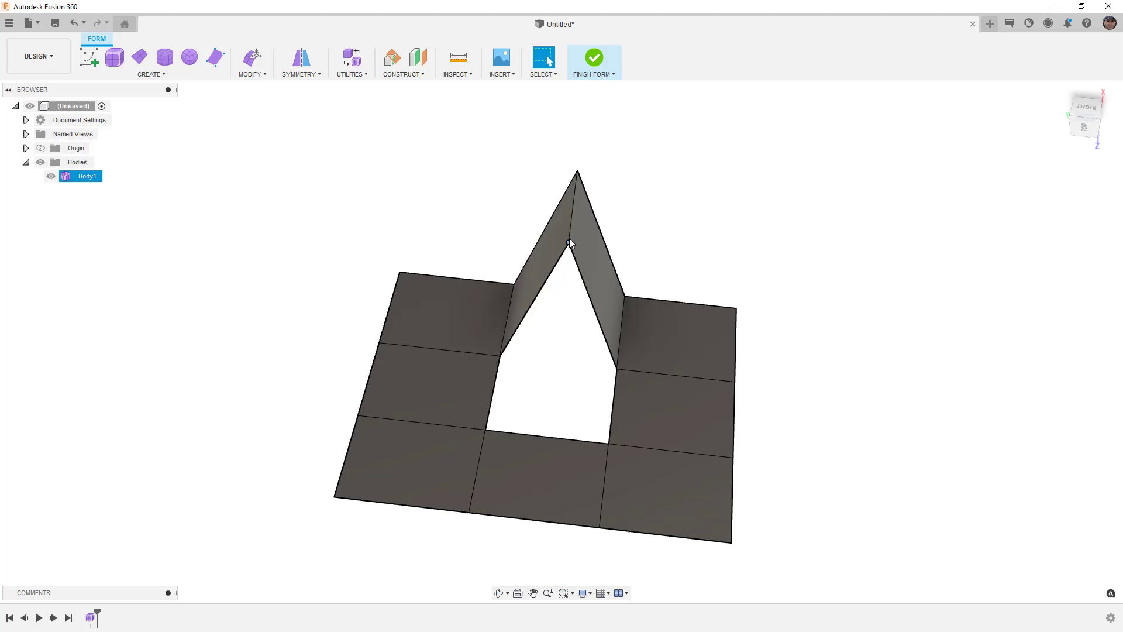
{"action": "left_click", "coordinate": [640, 328]}
Show the body in smooth display from a corner view.
{"action": "key", "text": "alt+3"}
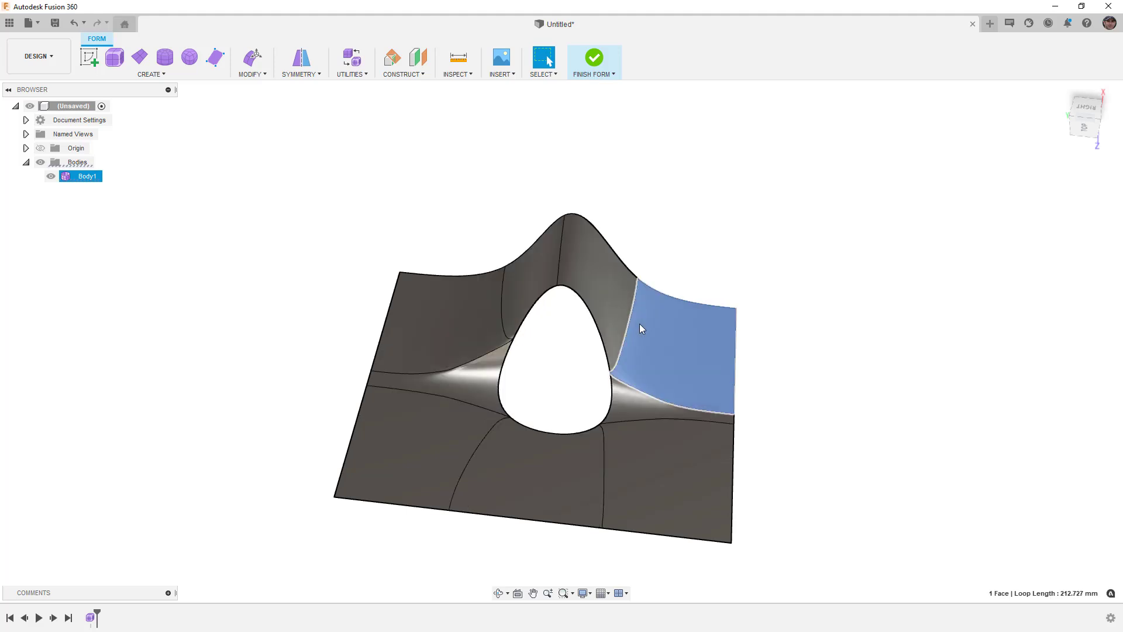
{"action": "left_click", "coordinate": [827, 384]}
{"action": "middle_click_drag", "start_coordinate": [752, 470], "coordinate": [722, 462], "text": "shift"}
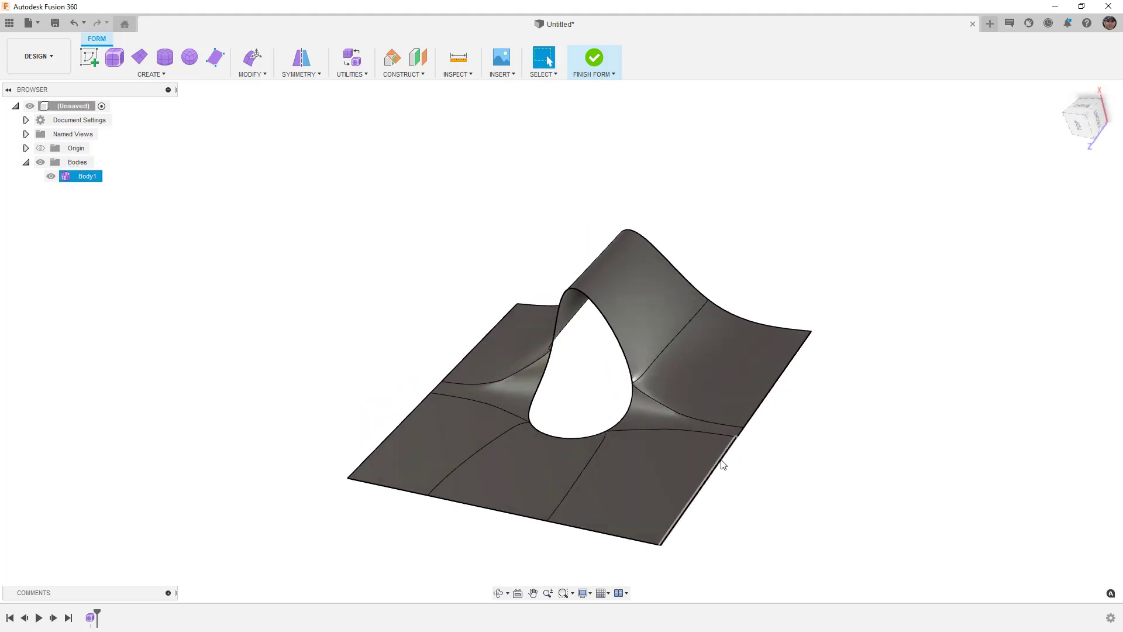
Run Repair Body on Body1 with AutoRepair and apply it.
{"action": "left_click", "coordinate": [355, 82]}
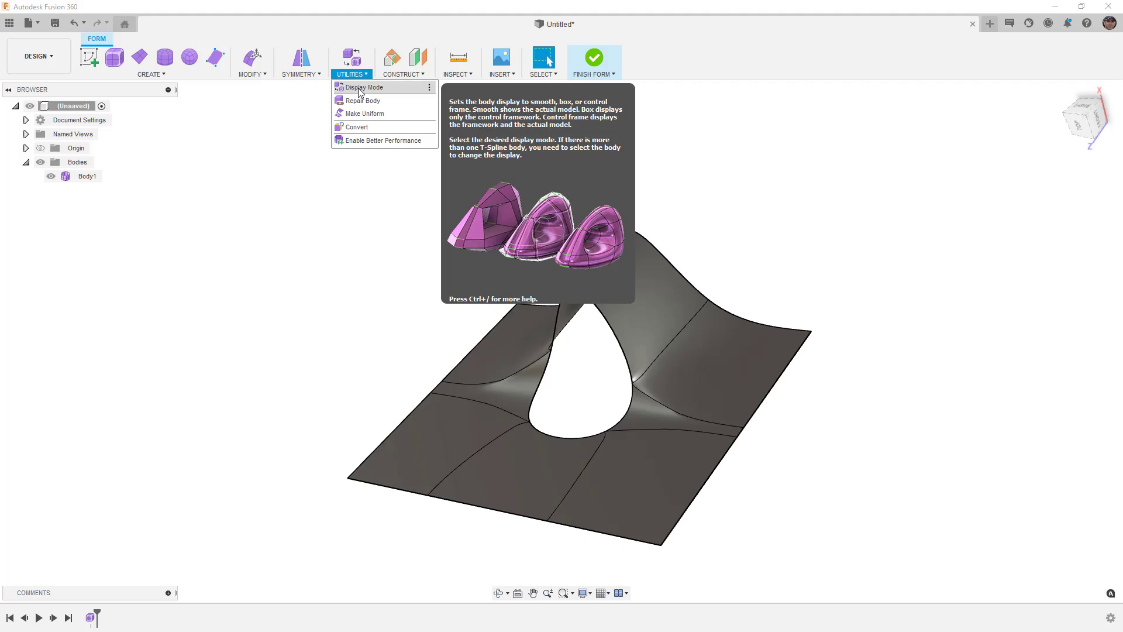
{"action": "left_click", "coordinate": [359, 88]}
{"action": "left_click", "coordinate": [358, 79]}
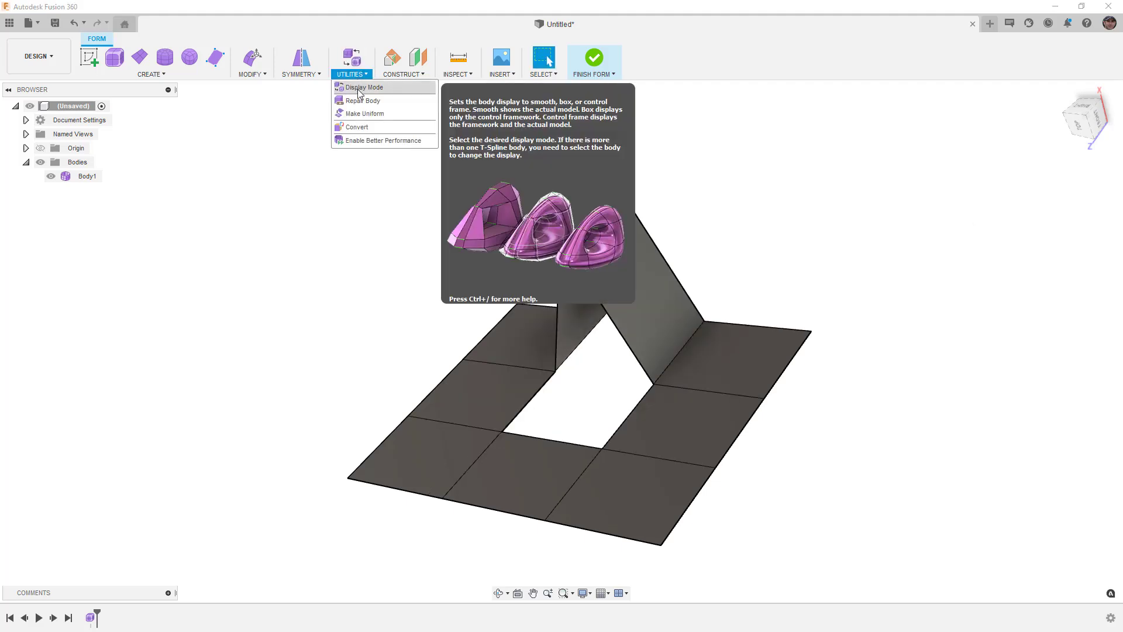
{"action": "left_click", "coordinate": [358, 101]}
{"action": "left_click", "coordinate": [708, 391]}
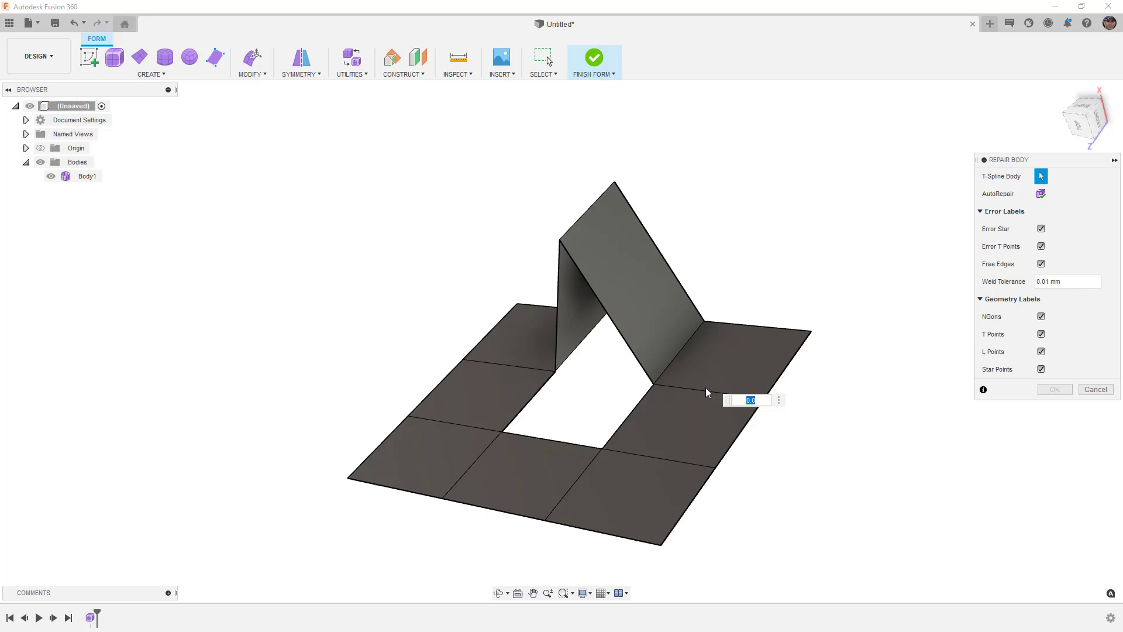
{"action": "middle_click_drag", "start_coordinate": [705, 388], "coordinate": [754, 360], "text": "shift"}
{"action": "left_click", "coordinate": [1041, 193]}
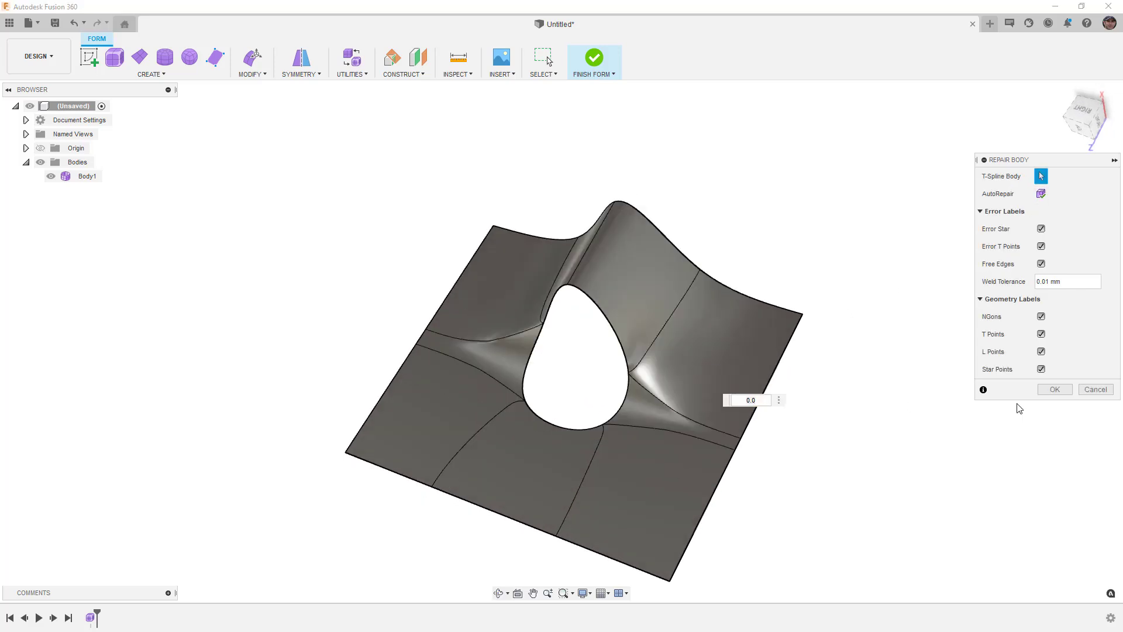
{"action": "left_click", "coordinate": [1055, 390]}
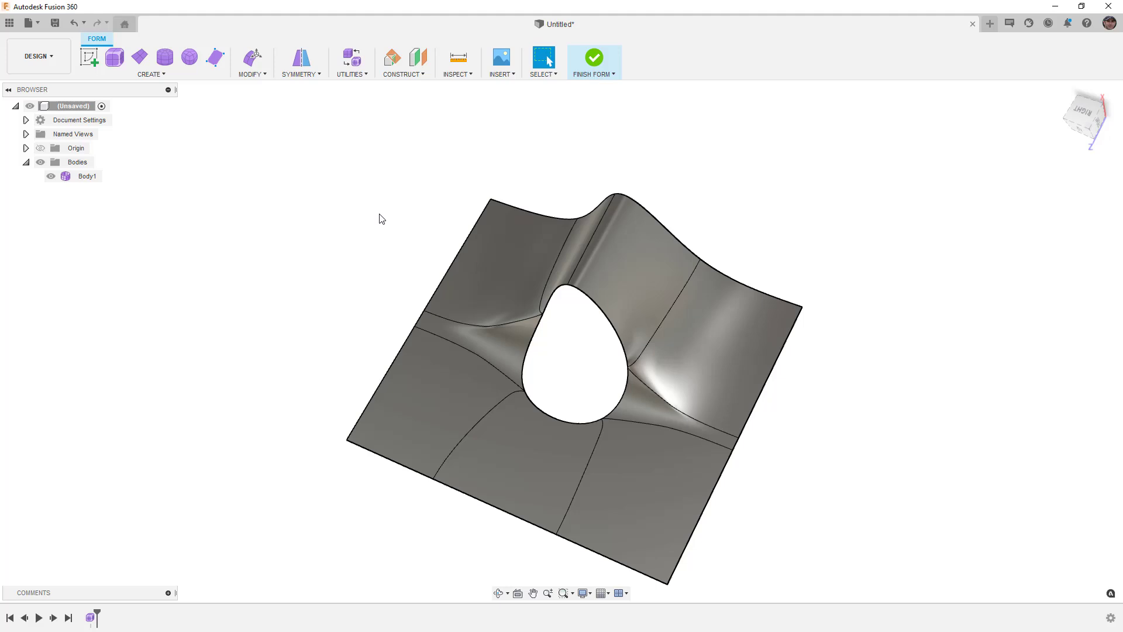
Return the body to box display and orbit slightly to see the open centre face.
{"action": "left_click", "coordinate": [506, 266]}
{"action": "key", "text": "alt+1"}
{"action": "key", "text": "Escape"}
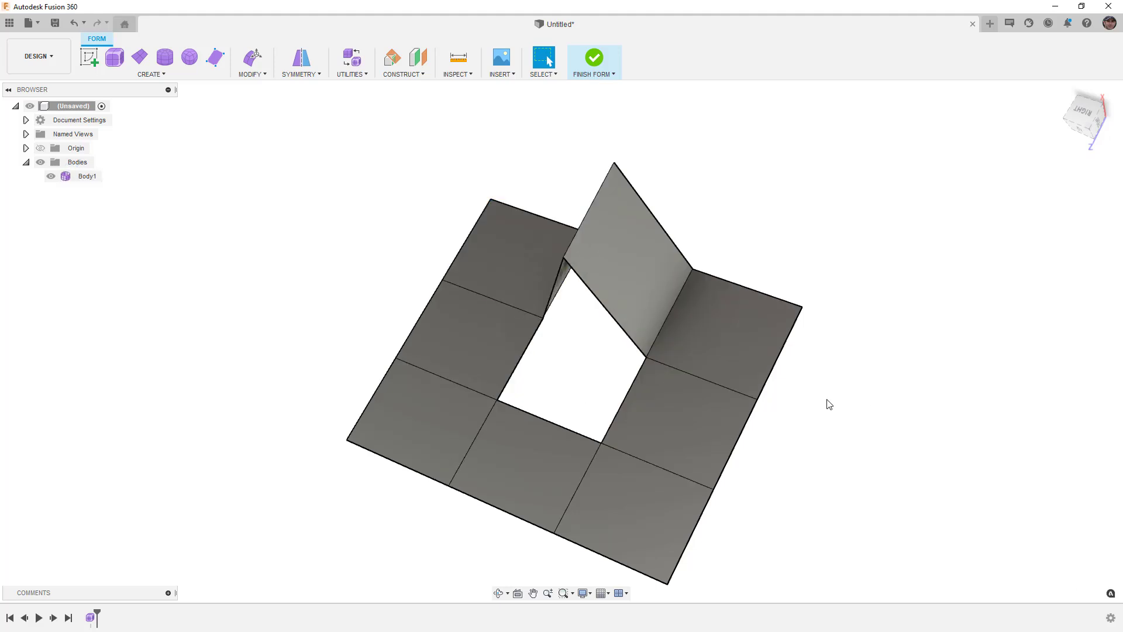
{"action": "middle_click_drag", "start_coordinate": [827, 401], "coordinate": [667, 409], "text": "shift"}
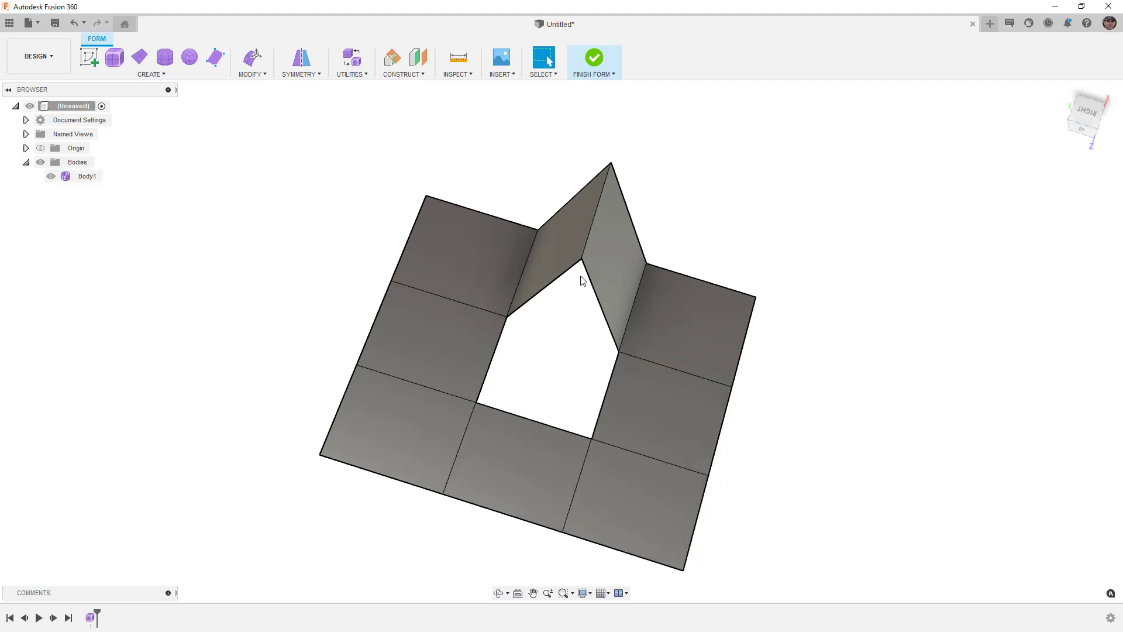
Fill the hole beneath the peak using Fill Hole on its border.
{"action": "left_click", "coordinate": [252, 74]}
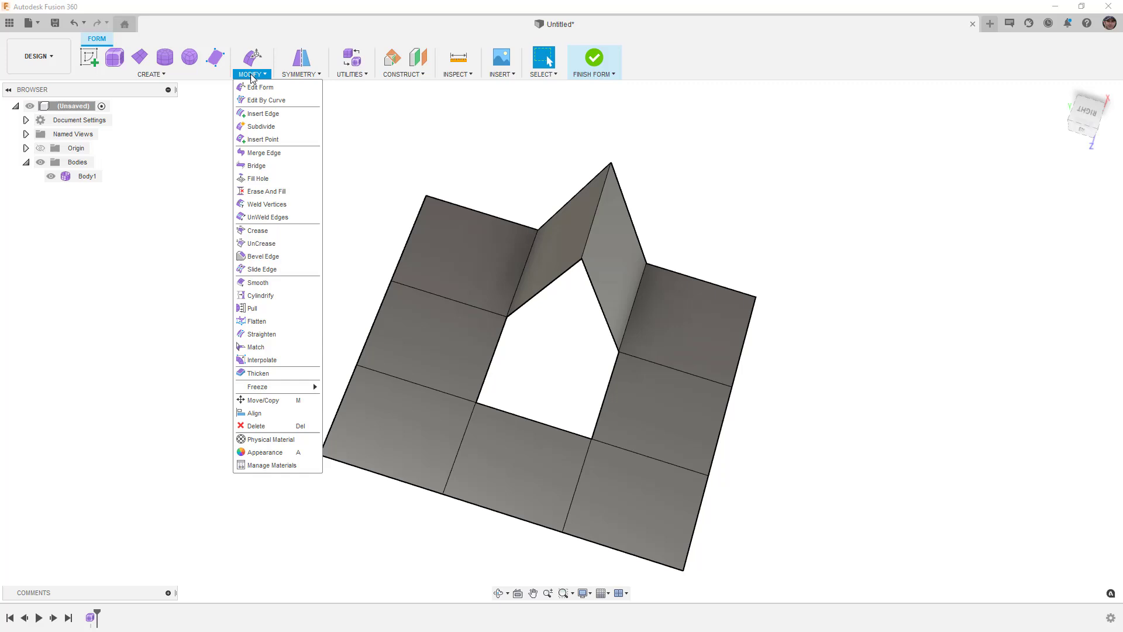
{"action": "left_click", "coordinate": [257, 179]}
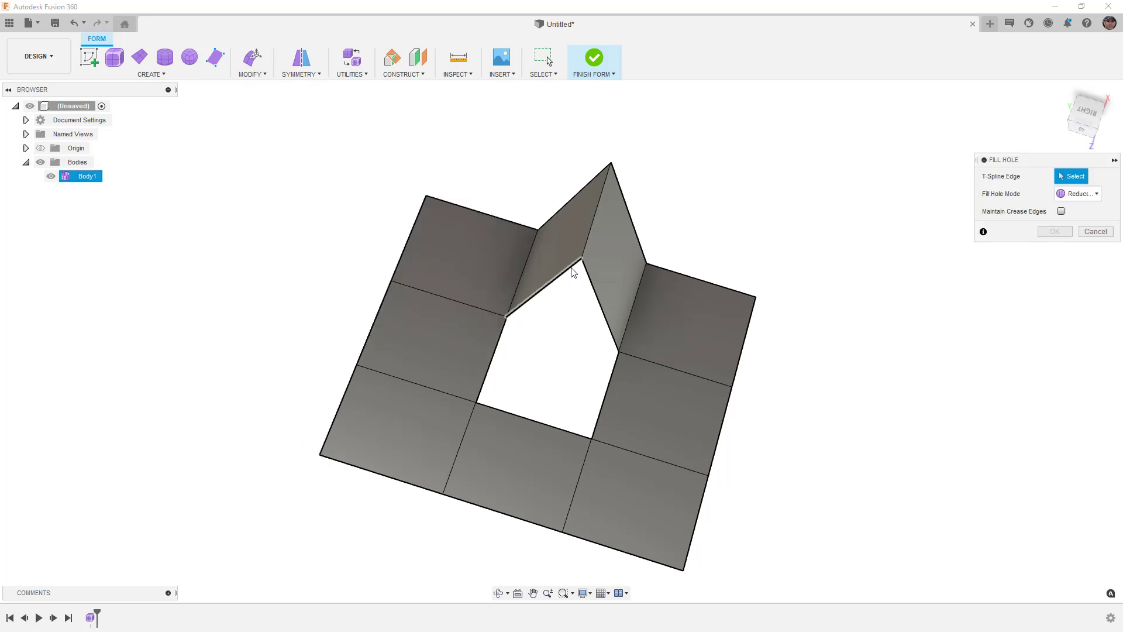
{"action": "left_click", "coordinate": [586, 268]}
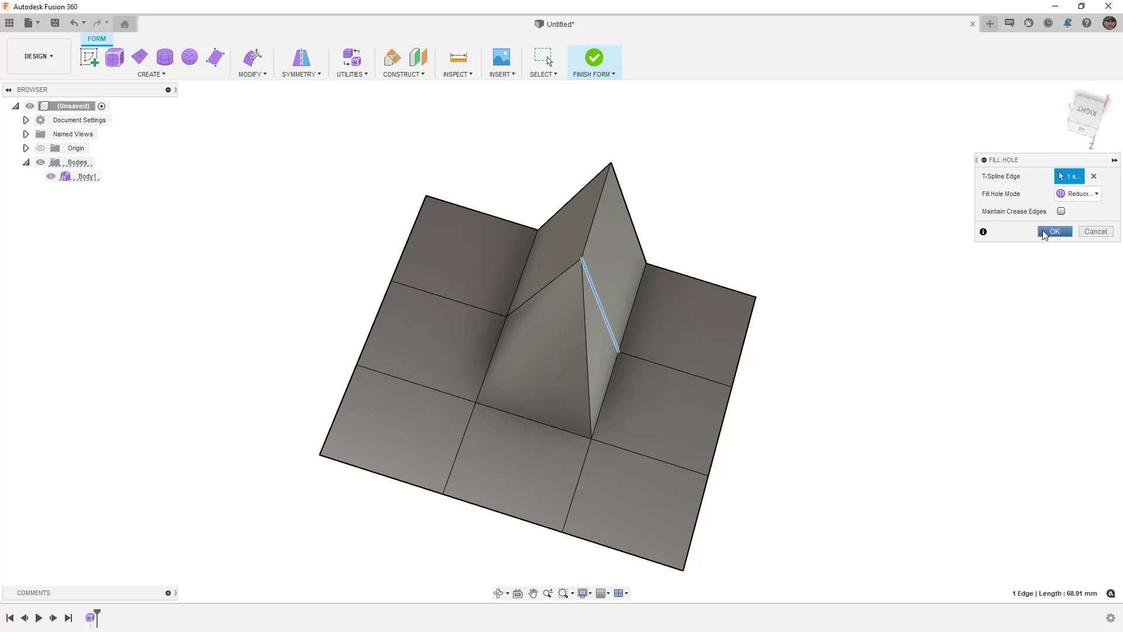
{"action": "left_click", "coordinate": [1055, 232]}
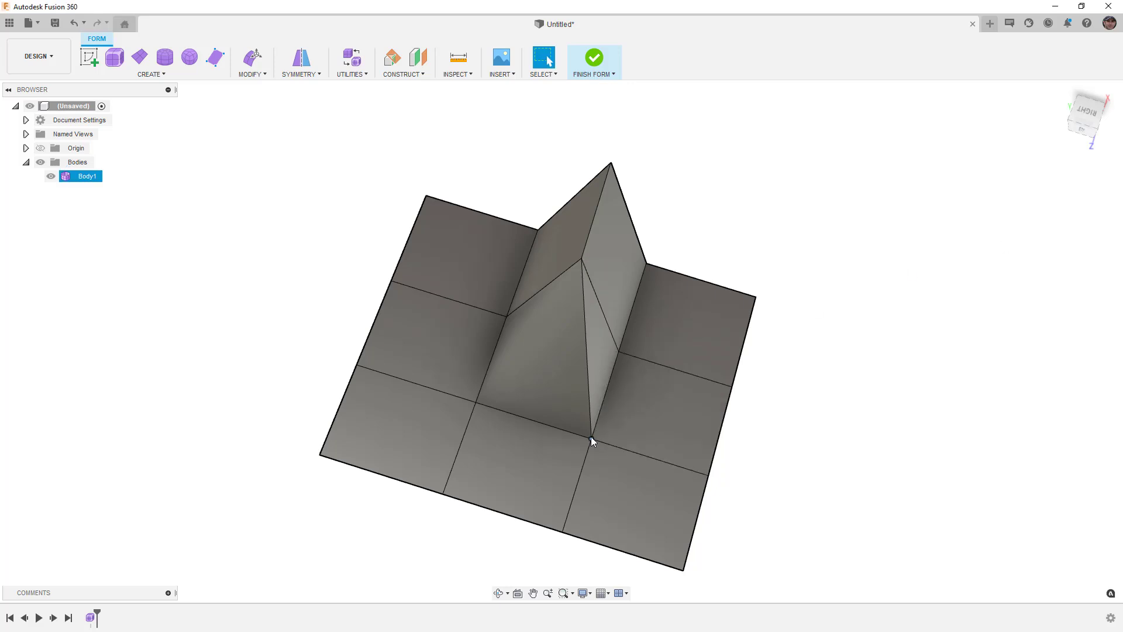
Delete the diagonal edge running across the new fill.
{"action": "middle_click_drag", "start_coordinate": [542, 419], "coordinate": [580, 386], "text": "shift"}
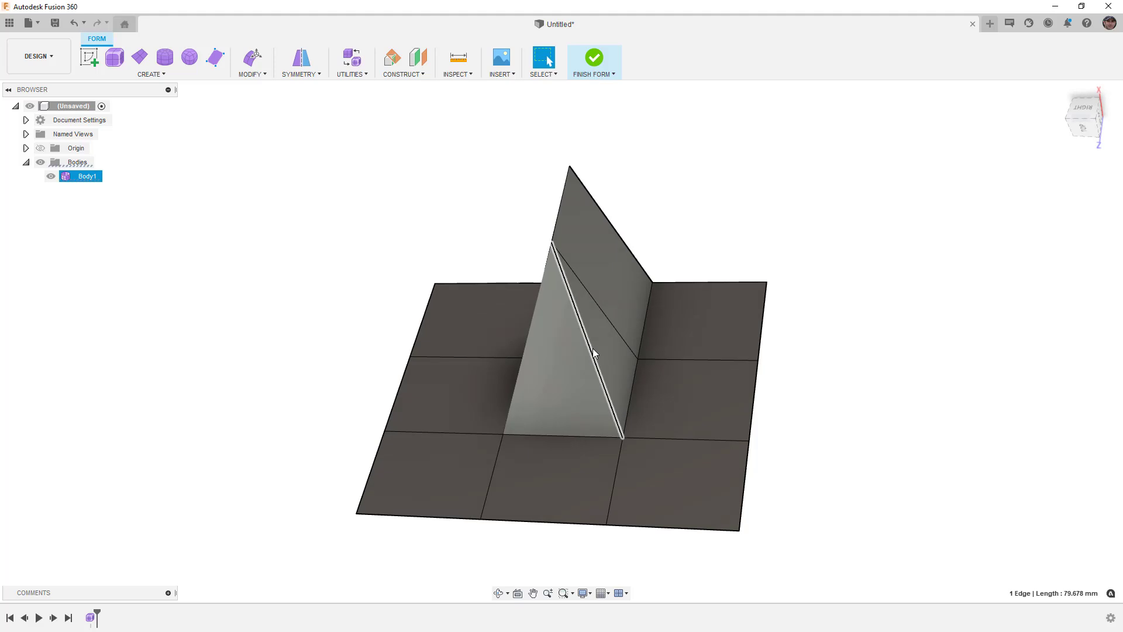
{"action": "left_click", "coordinate": [584, 358]}
{"action": "key", "text": "Delete"}
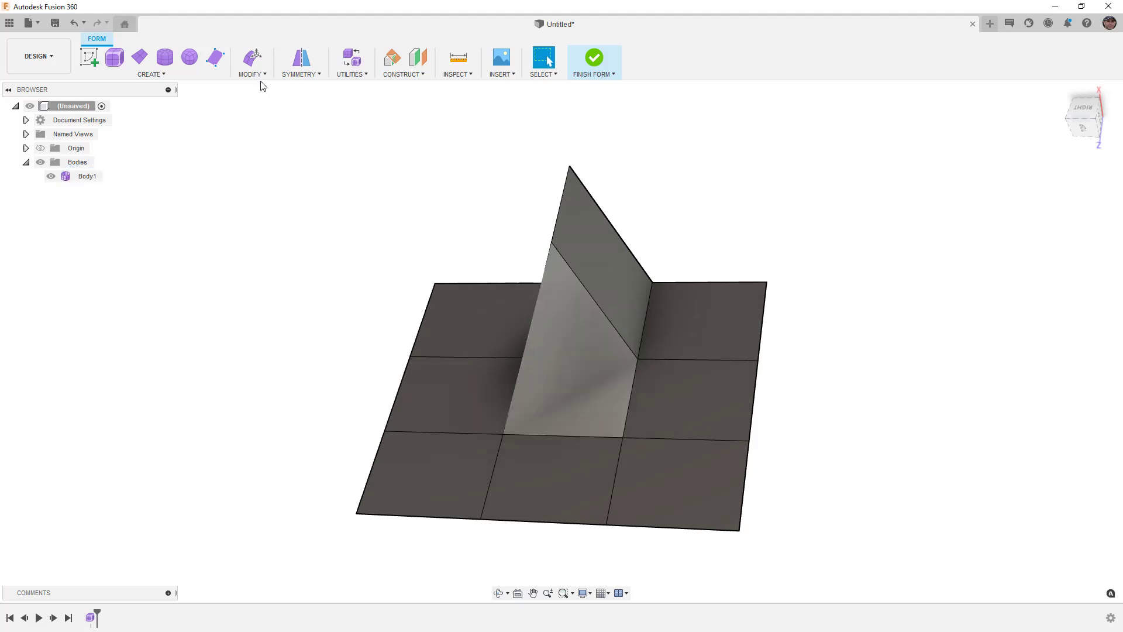
Insert points on the fin's left edge, fin bottom edge and plane bottom border, creating the new edge.
{"action": "left_click", "coordinate": [257, 75]}
{"action": "left_click", "coordinate": [264, 140]}
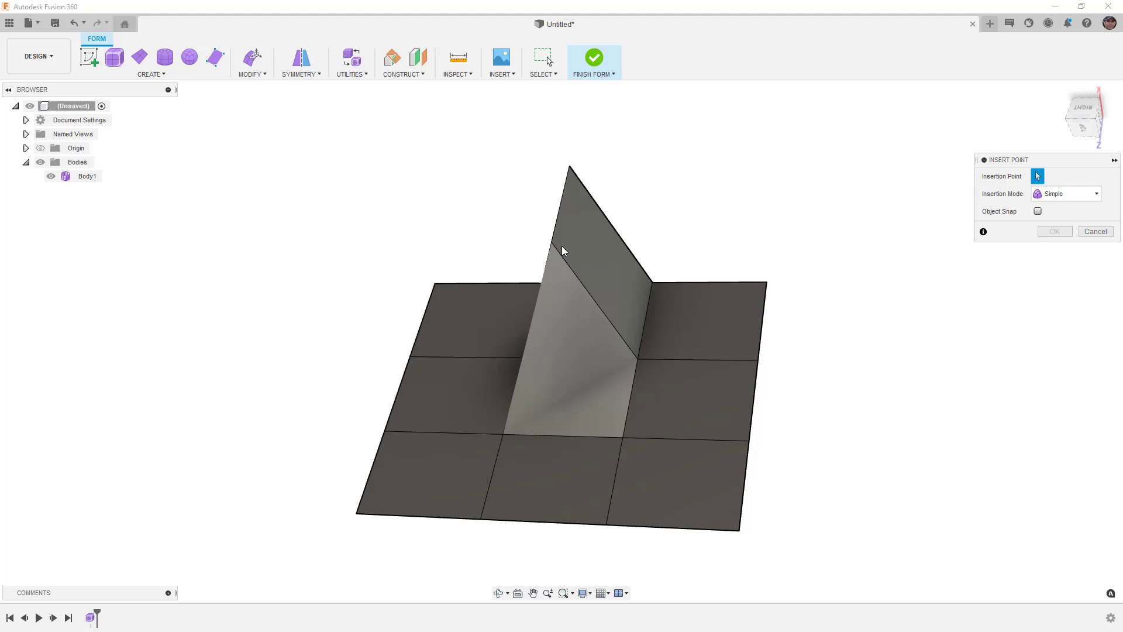
{"action": "left_click", "coordinate": [551, 242]}
{"action": "left_click", "coordinate": [563, 436]}
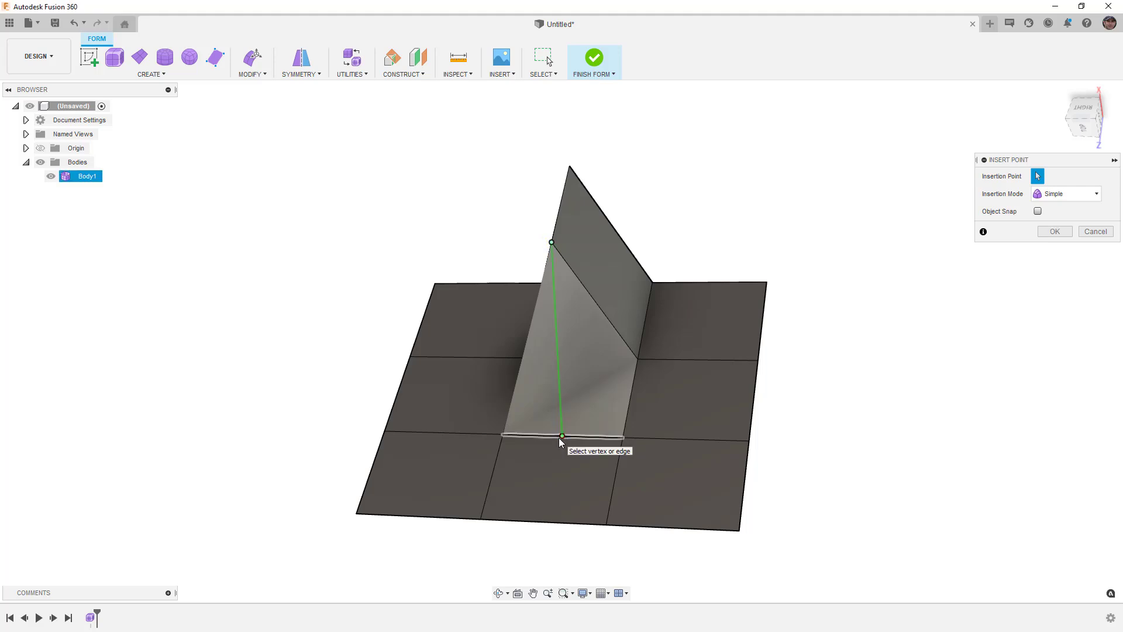
{"action": "left_click", "coordinate": [549, 522]}
{"action": "left_click", "coordinate": [1055, 232]}
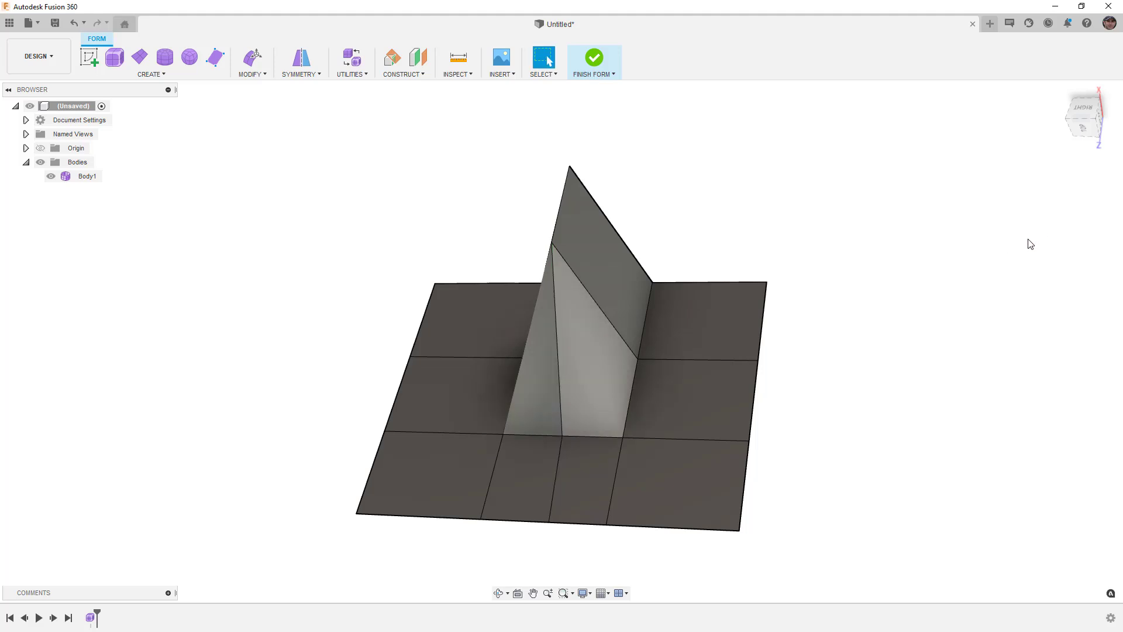
Toggle between smooth and box display to inspect the new edge and the rounded peak.
{"action": "middle_click_drag", "start_coordinate": [1028, 244], "coordinate": [820, 374], "text": "shift"}
{"action": "left_click", "coordinate": [676, 401]}
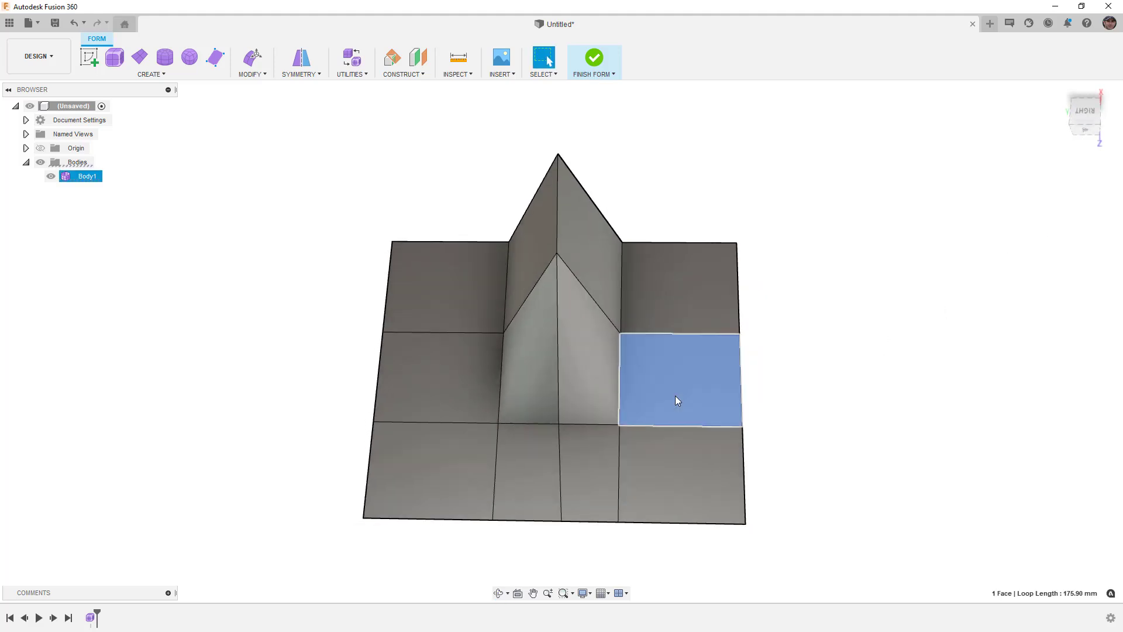
{"action": "key", "text": "alt+3"}
{"action": "left_click", "coordinate": [870, 459]}
{"action": "middle_click_drag", "start_coordinate": [871, 459], "coordinate": [795, 431], "text": "shift"}
{"action": "left_click", "coordinate": [796, 432]}
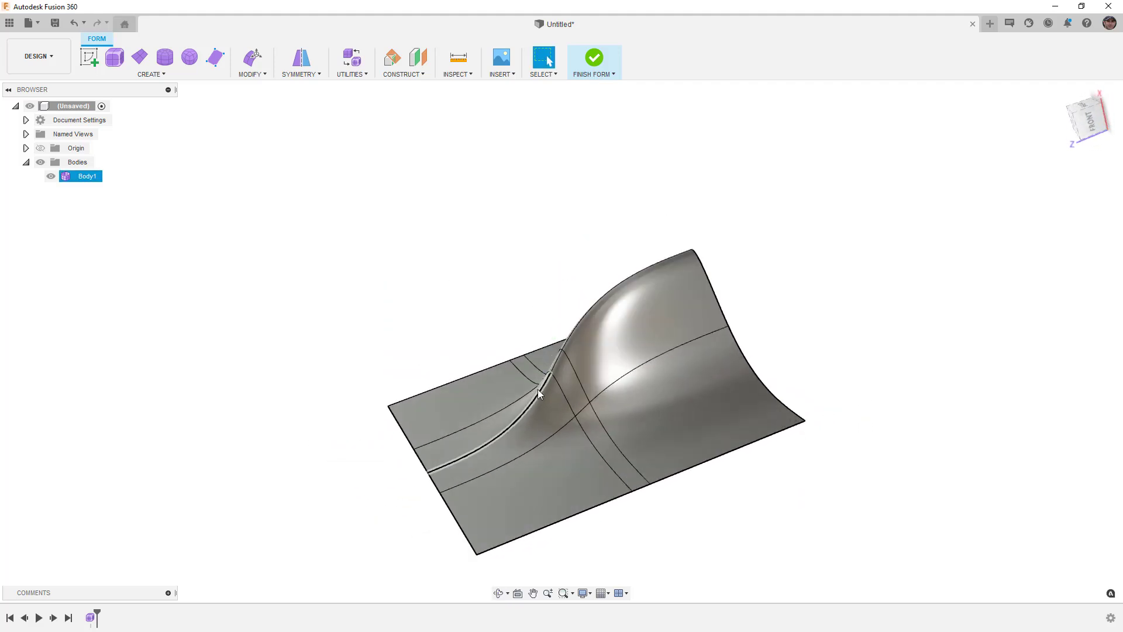
{"action": "middle_click_drag", "start_coordinate": [457, 468], "coordinate": [655, 487], "text": "shift"}
{"action": "key", "text": "alt+1"}
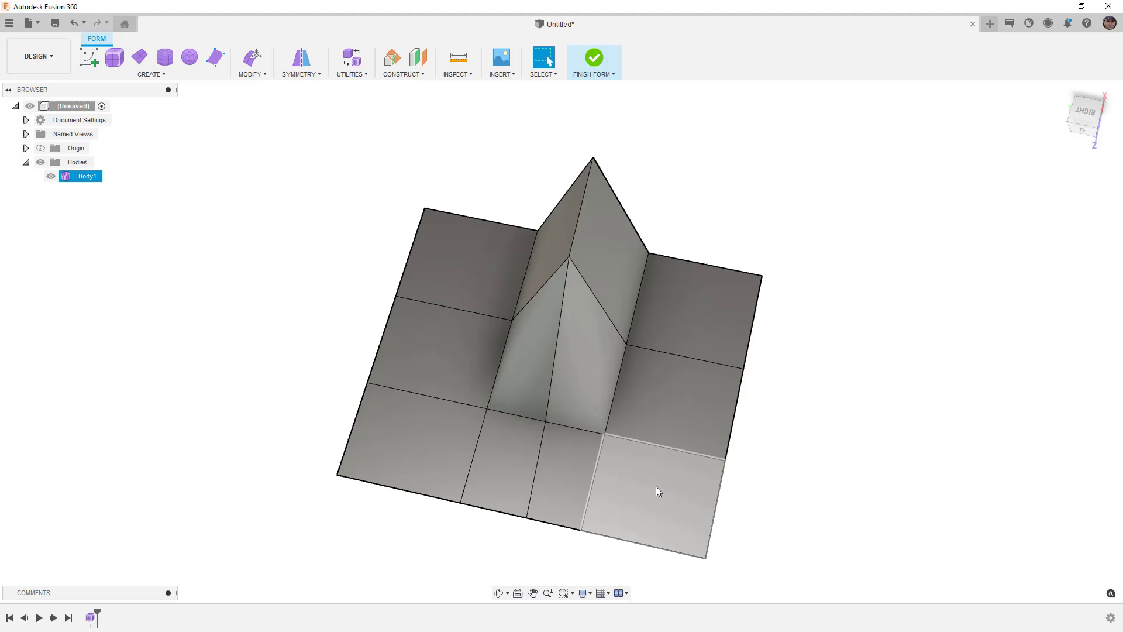
{"action": "left_click", "coordinate": [542, 445]}
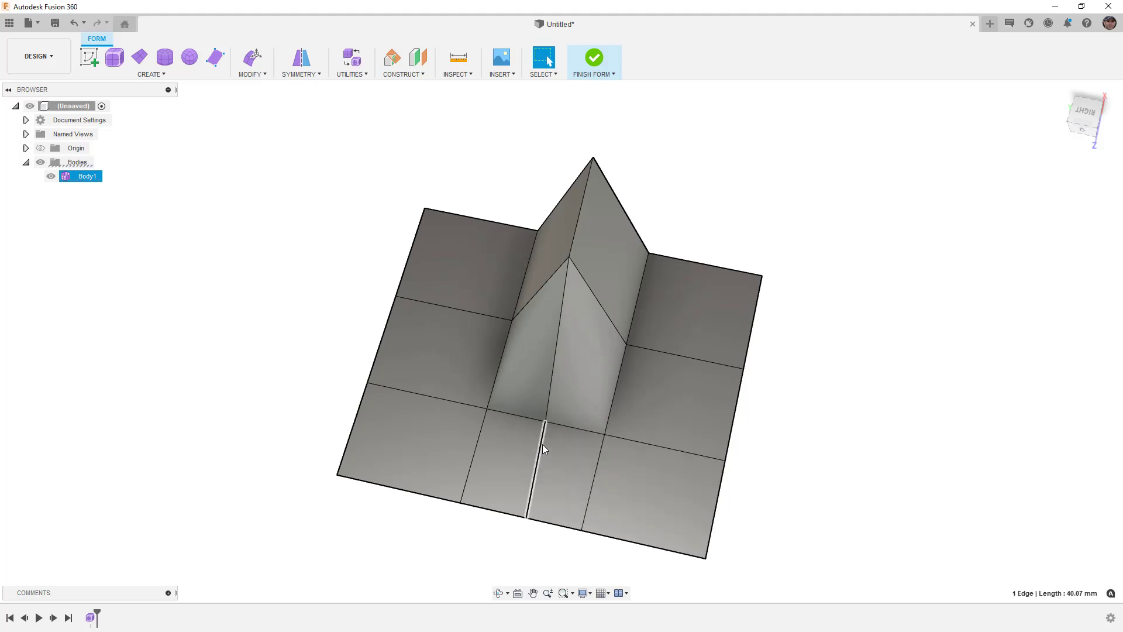
{"action": "key", "text": "Escape"}
{"action": "key", "text": "alt+3"}
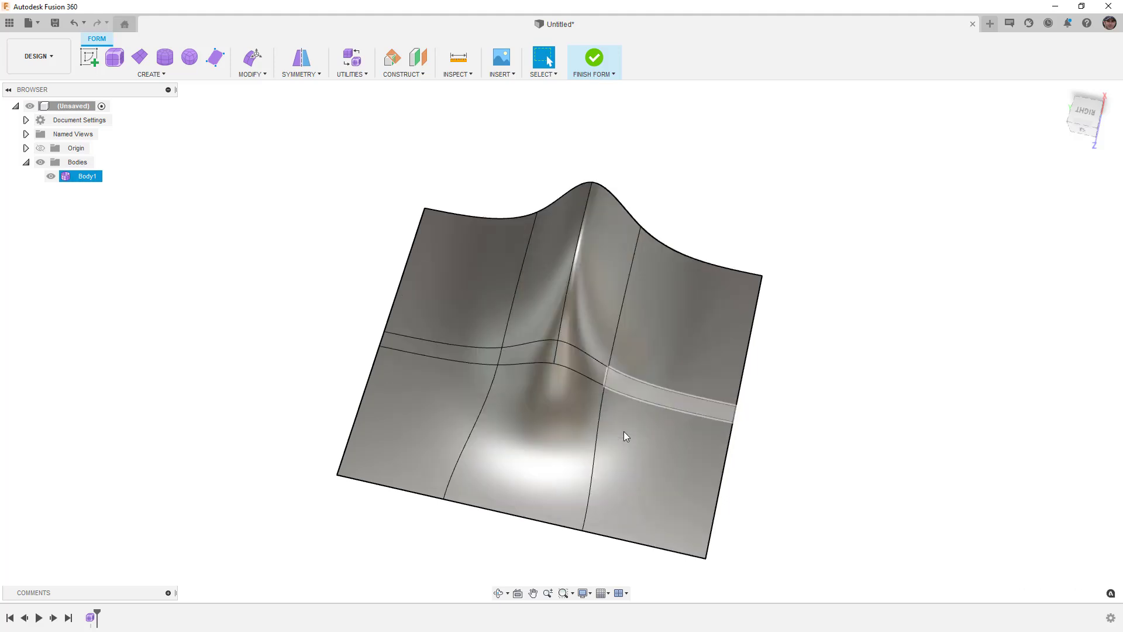
{"action": "middle_click_drag", "start_coordinate": [644, 469], "coordinate": [665, 454], "text": "shift"}
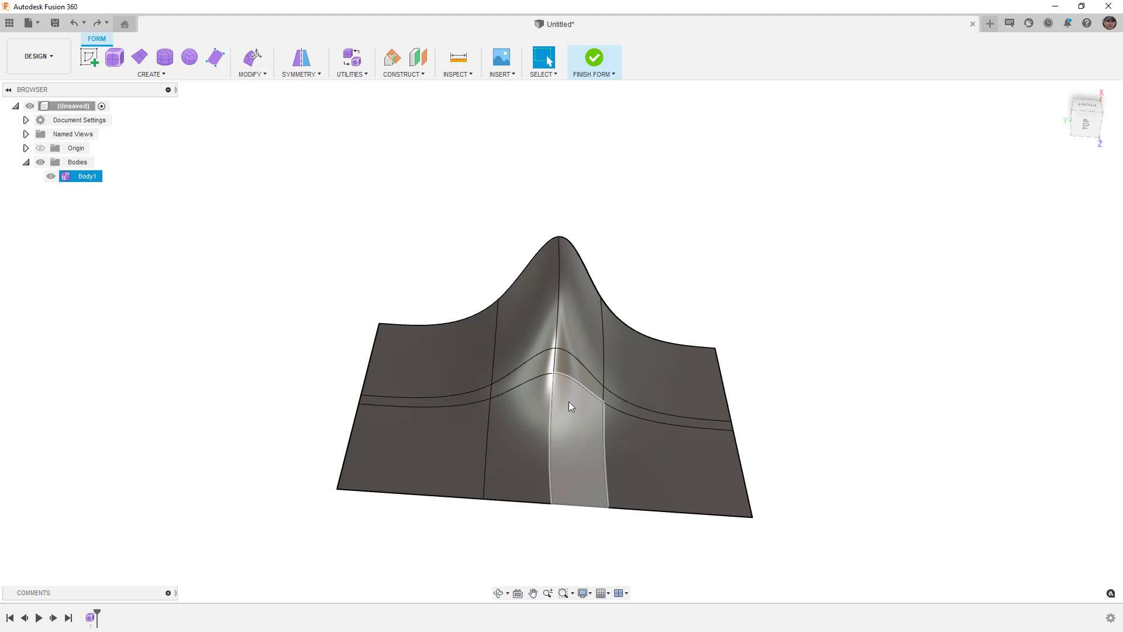
Compare the result with and without the last changes using Undo and Redo, then inspect the surface.
{"action": "left_click", "coordinate": [76, 25]}
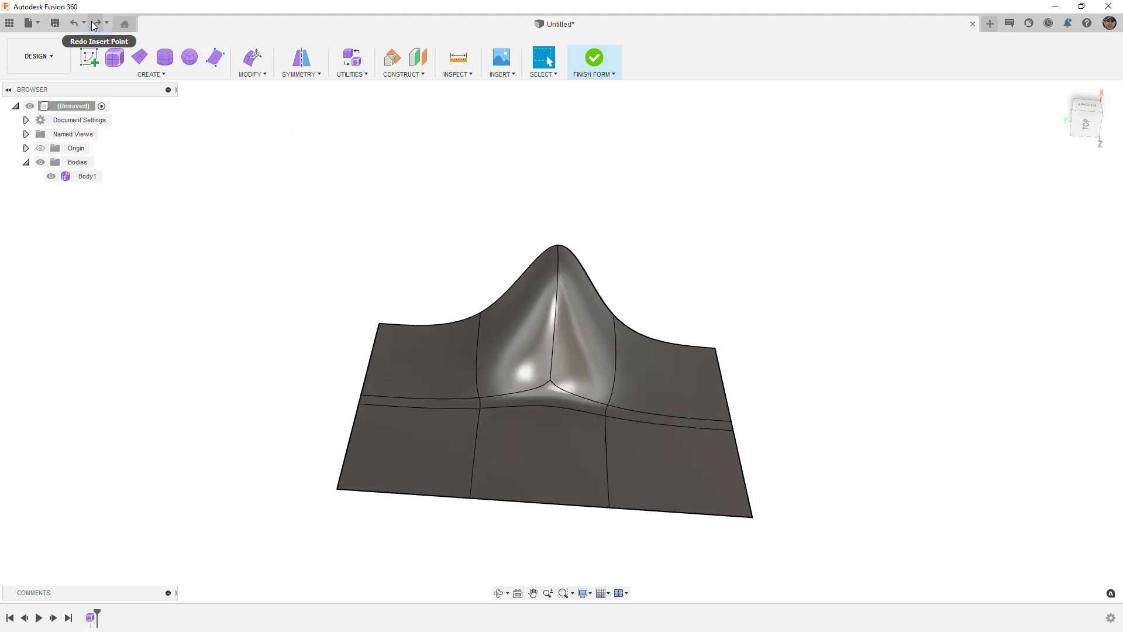
{"action": "left_click", "coordinate": [95, 22]}
{"action": "left_click", "coordinate": [96, 22]}
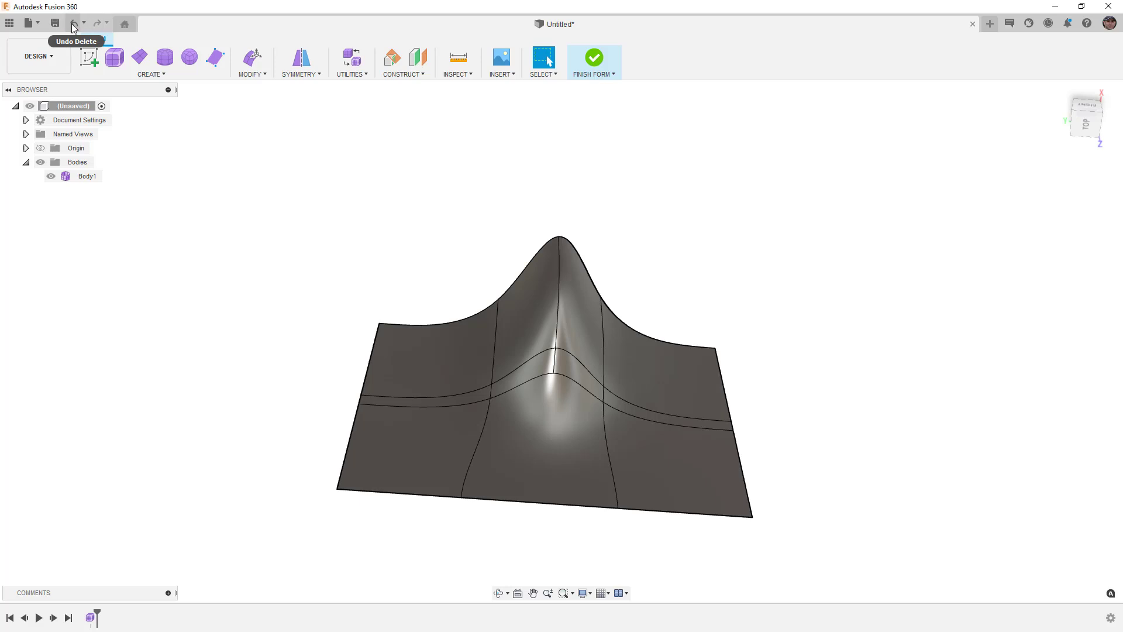
{"action": "left_click", "coordinate": [74, 25]}
{"action": "left_click", "coordinate": [96, 22]}
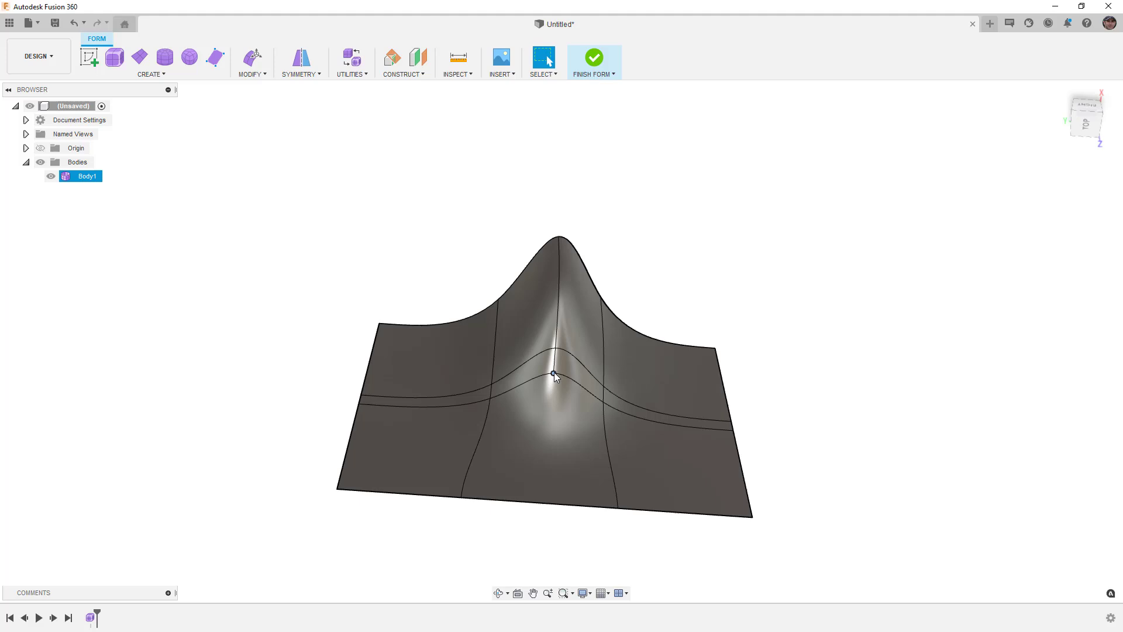
{"action": "middle_click_drag", "start_coordinate": [553, 372], "coordinate": [575, 445], "text": "shift"}
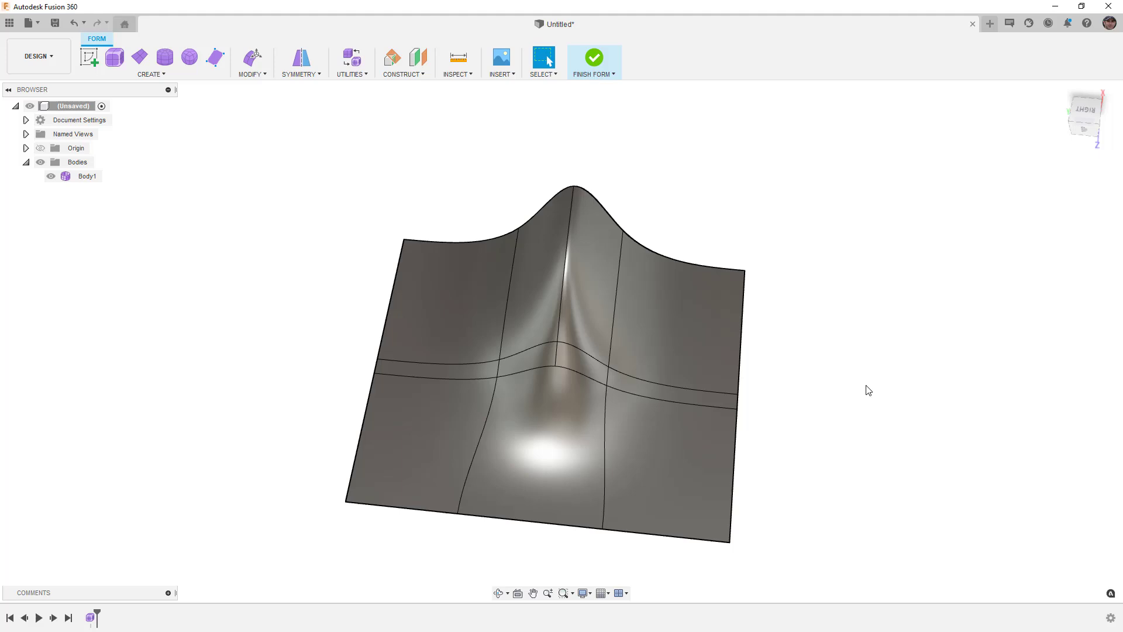
{"action": "left_click", "coordinate": [1086, 110]}
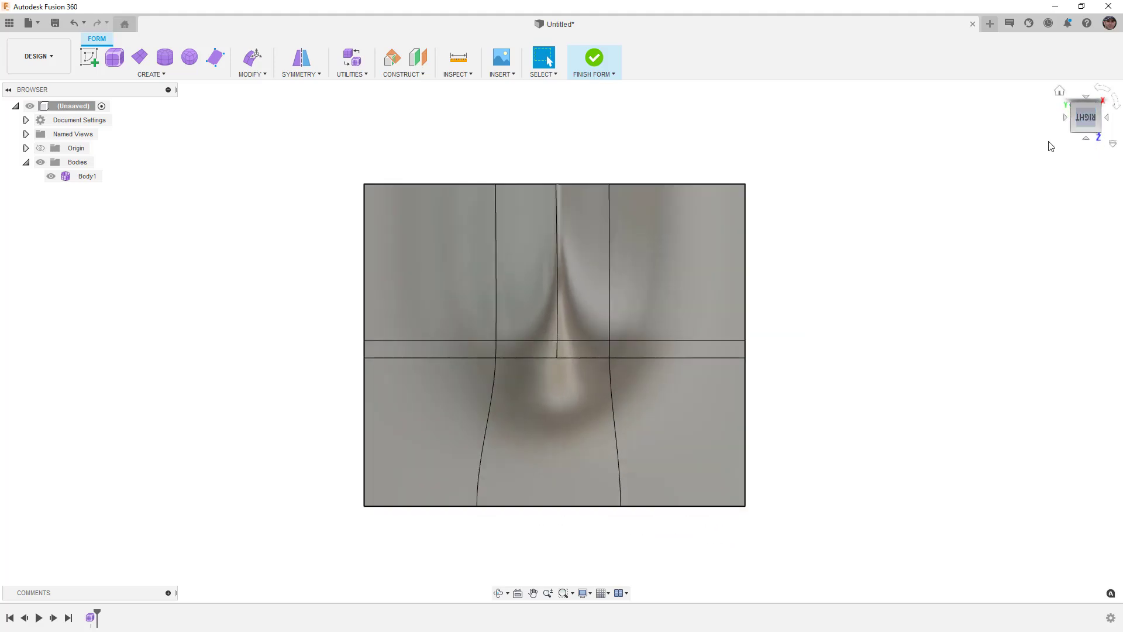